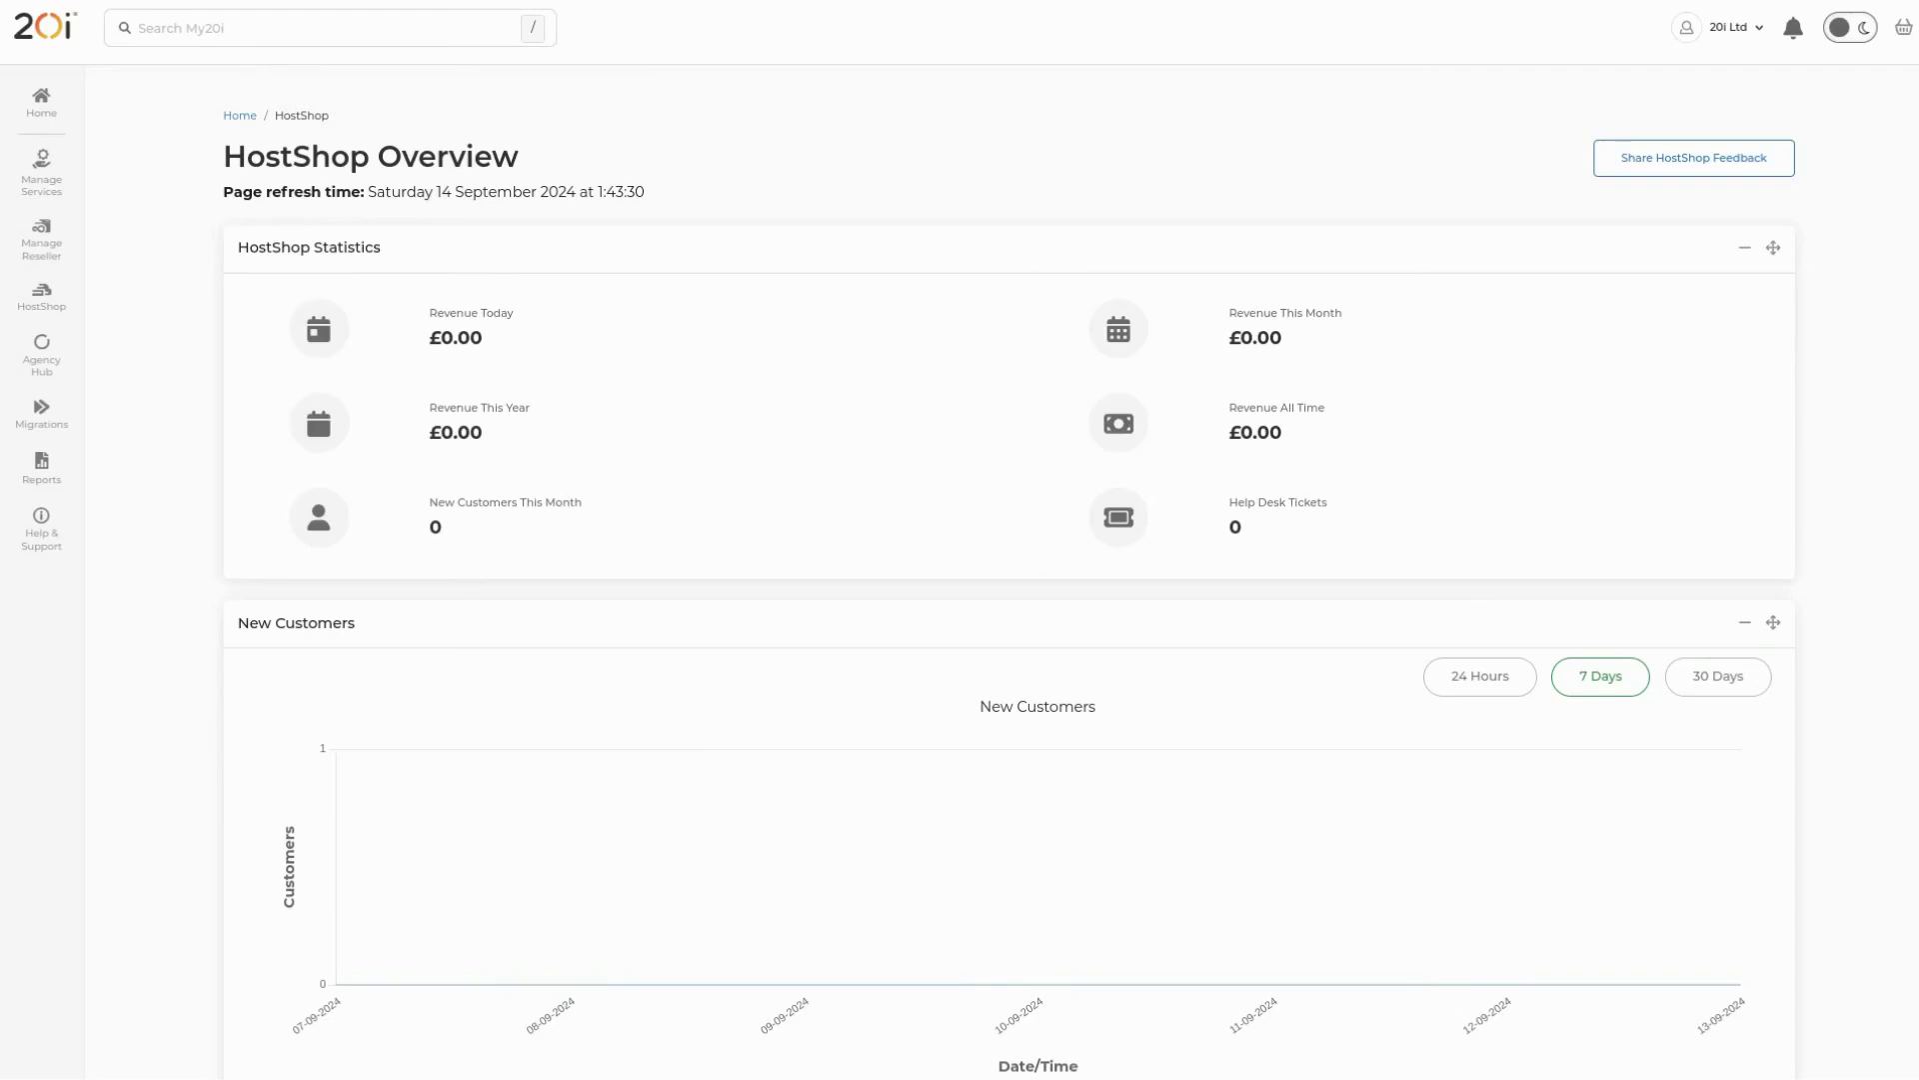
Bring up the Manage Reseller menu over the HostShop Overview page
left_click(45, 235)
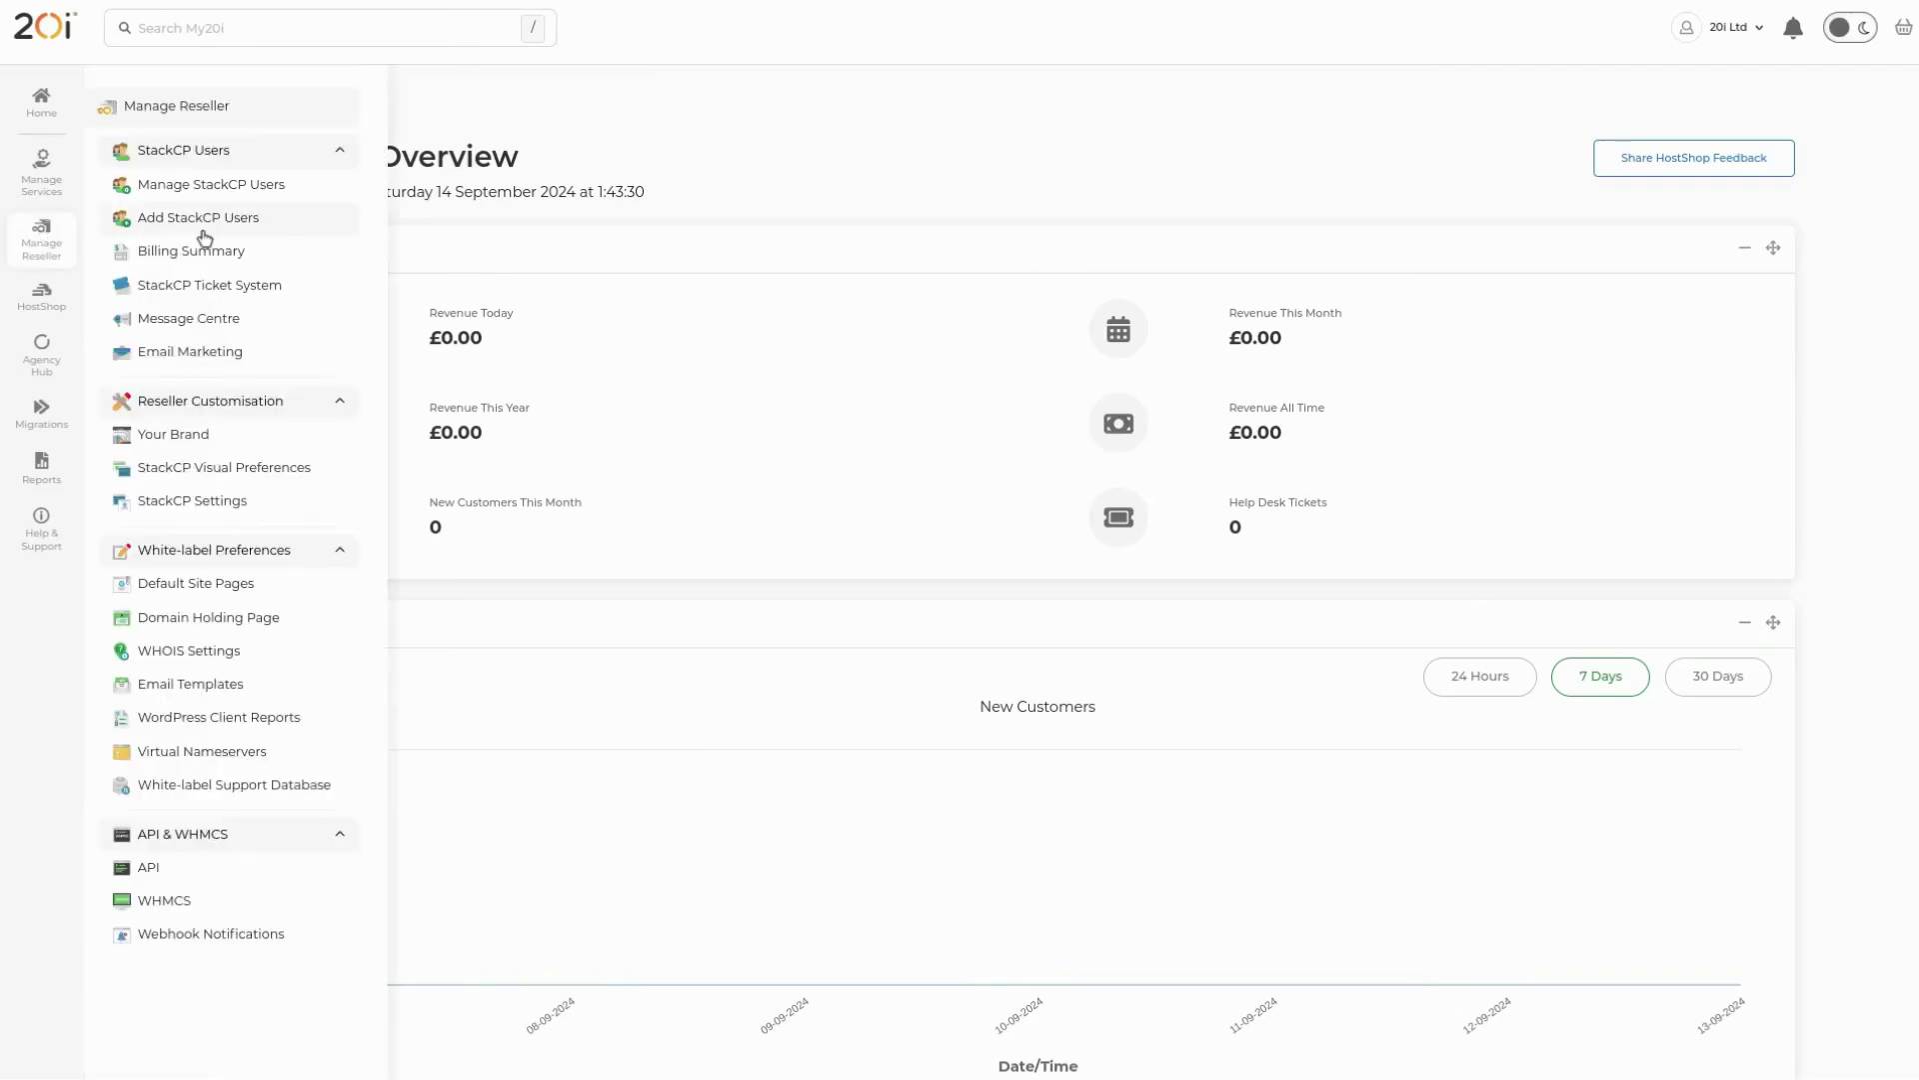
Change the StackCP Visual Preferences theme to Via and save it
left_click(287, 470)
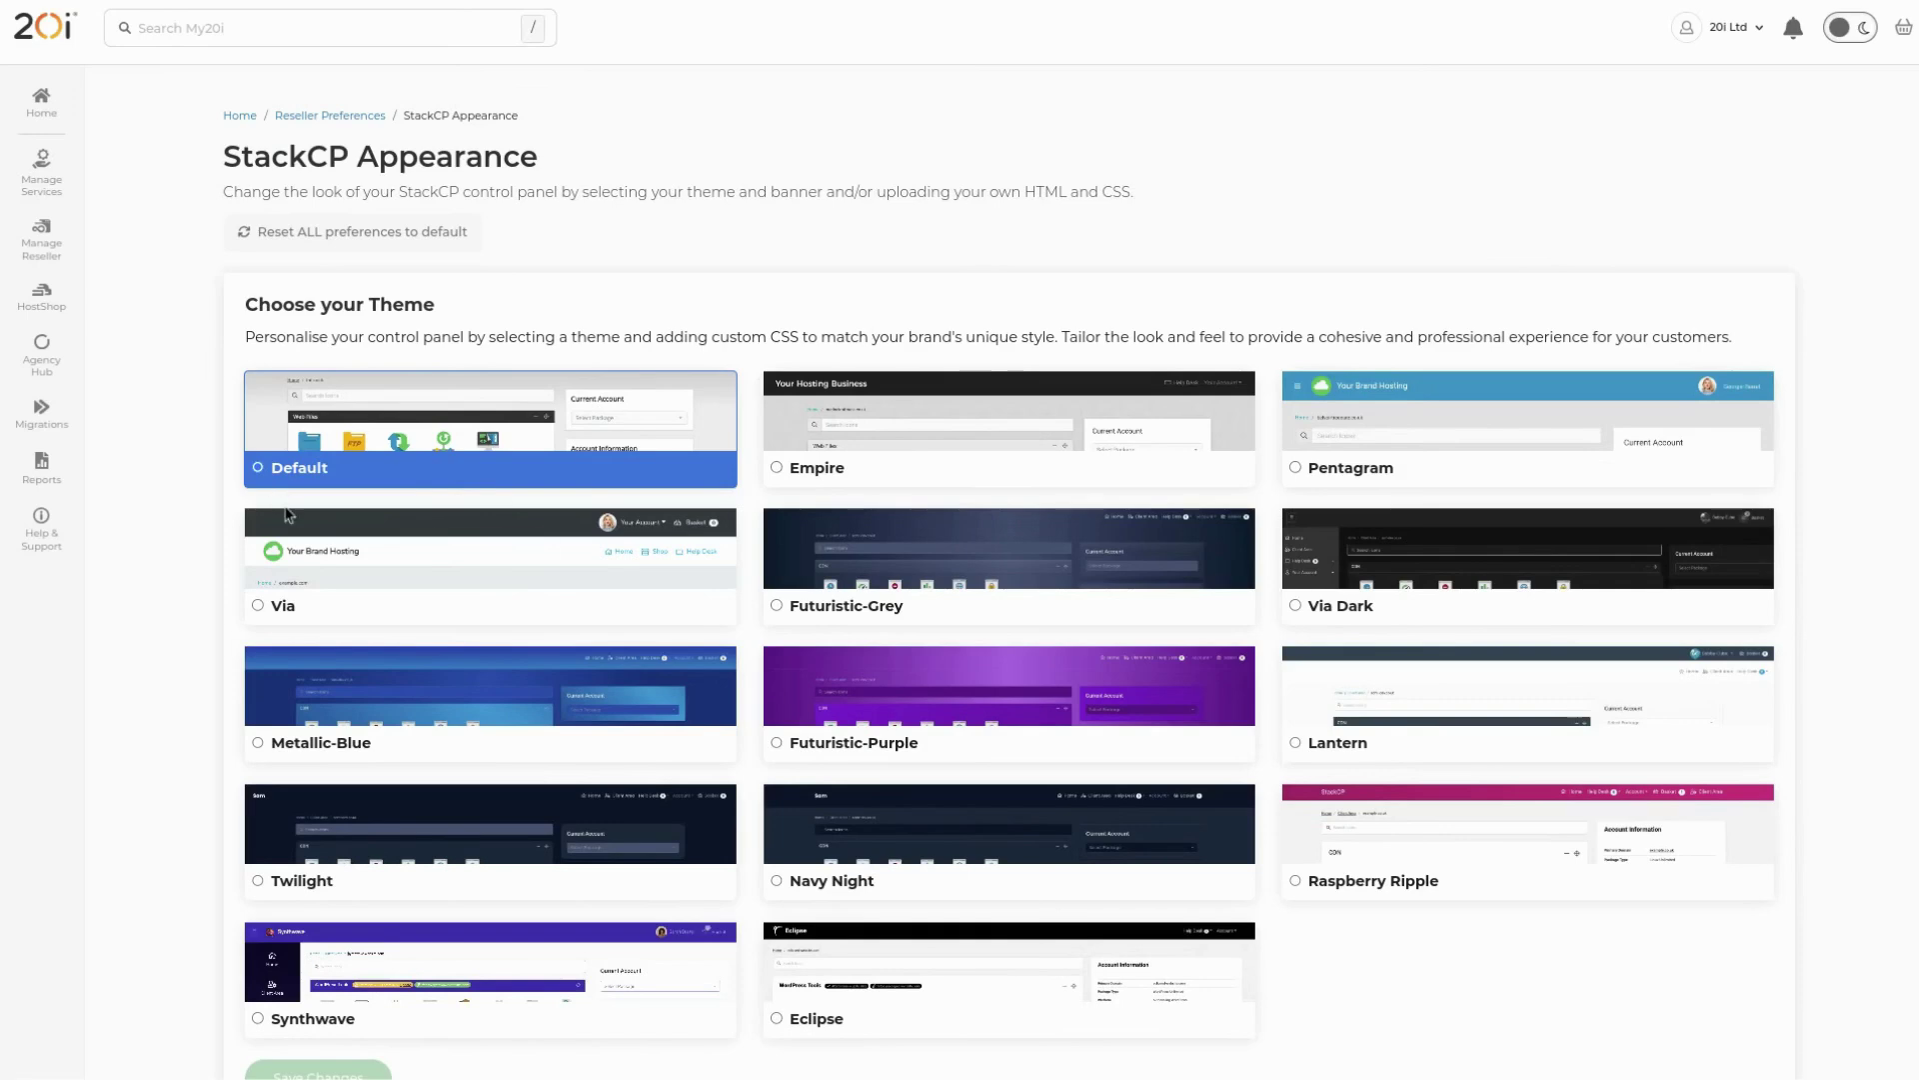
mouse_move(340, 589)
left_click(345, 612)
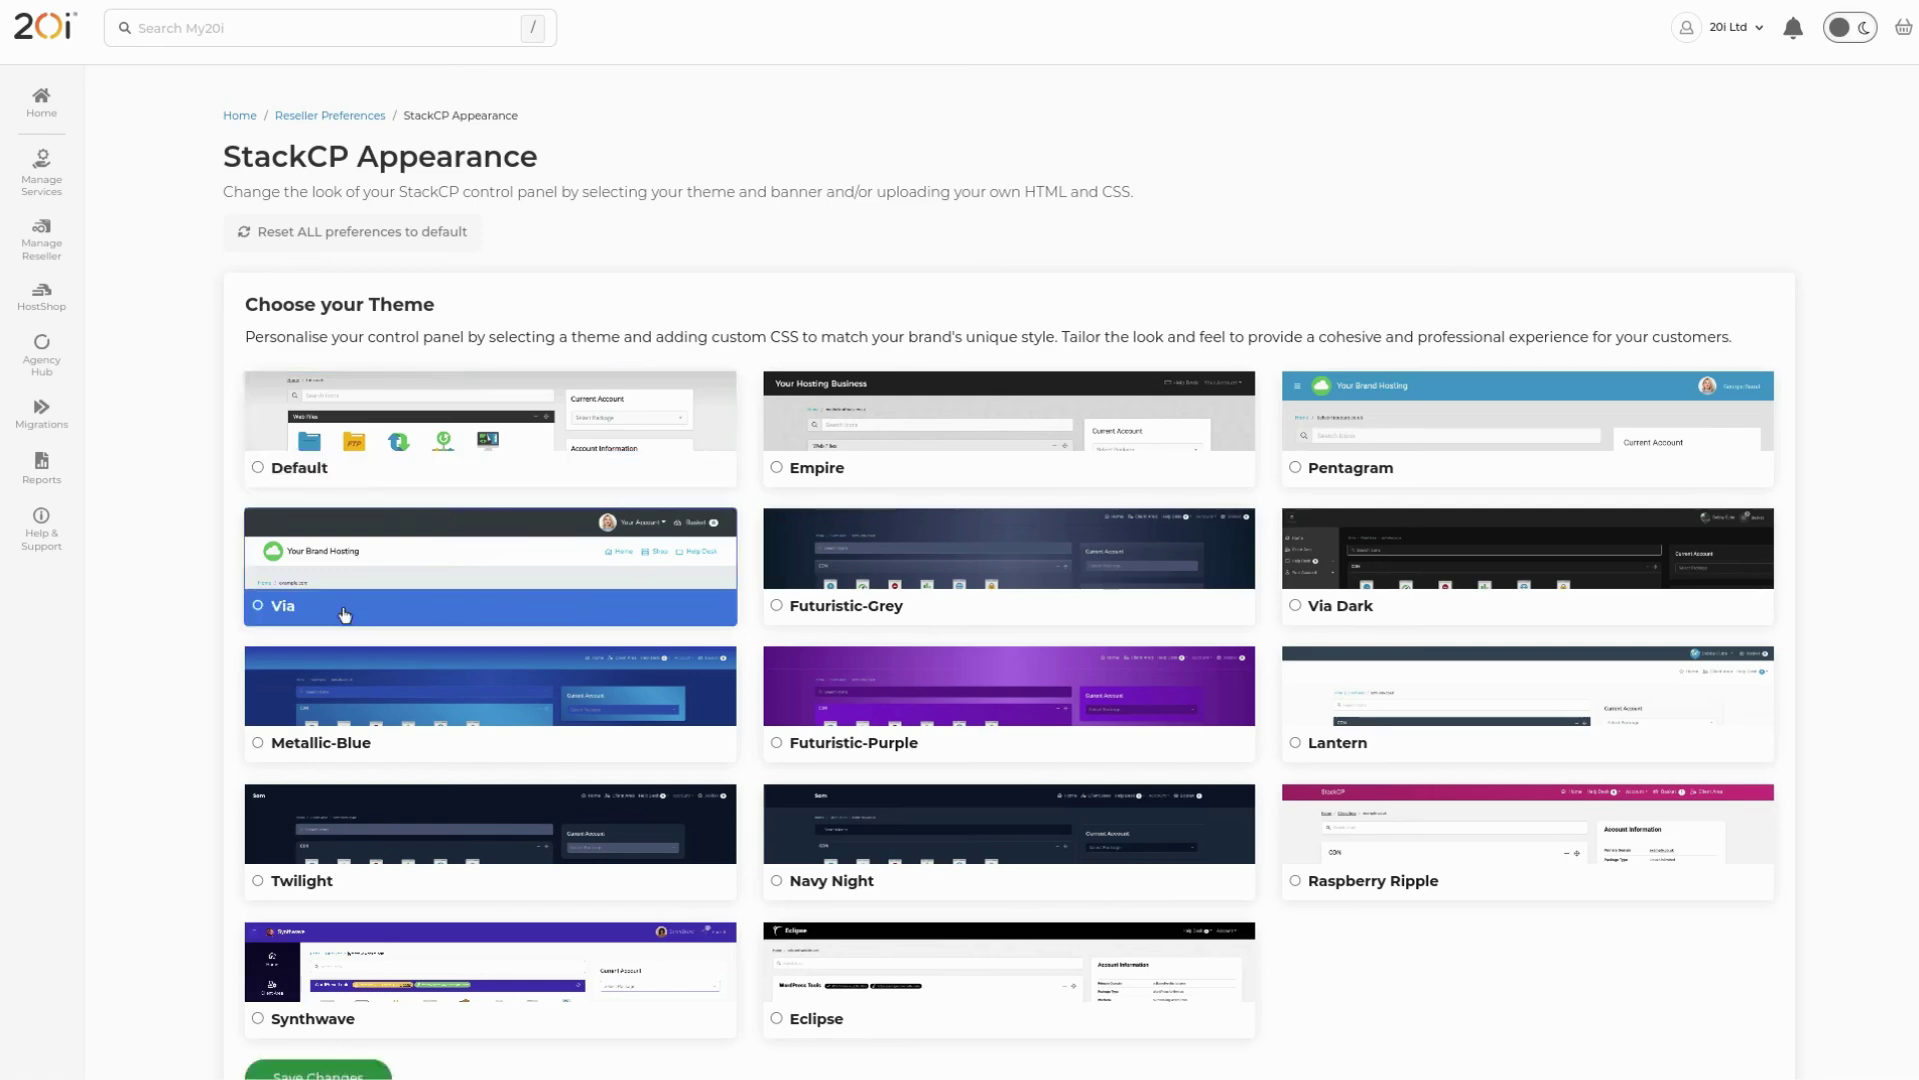
scroll(345, 612, "down", 1)
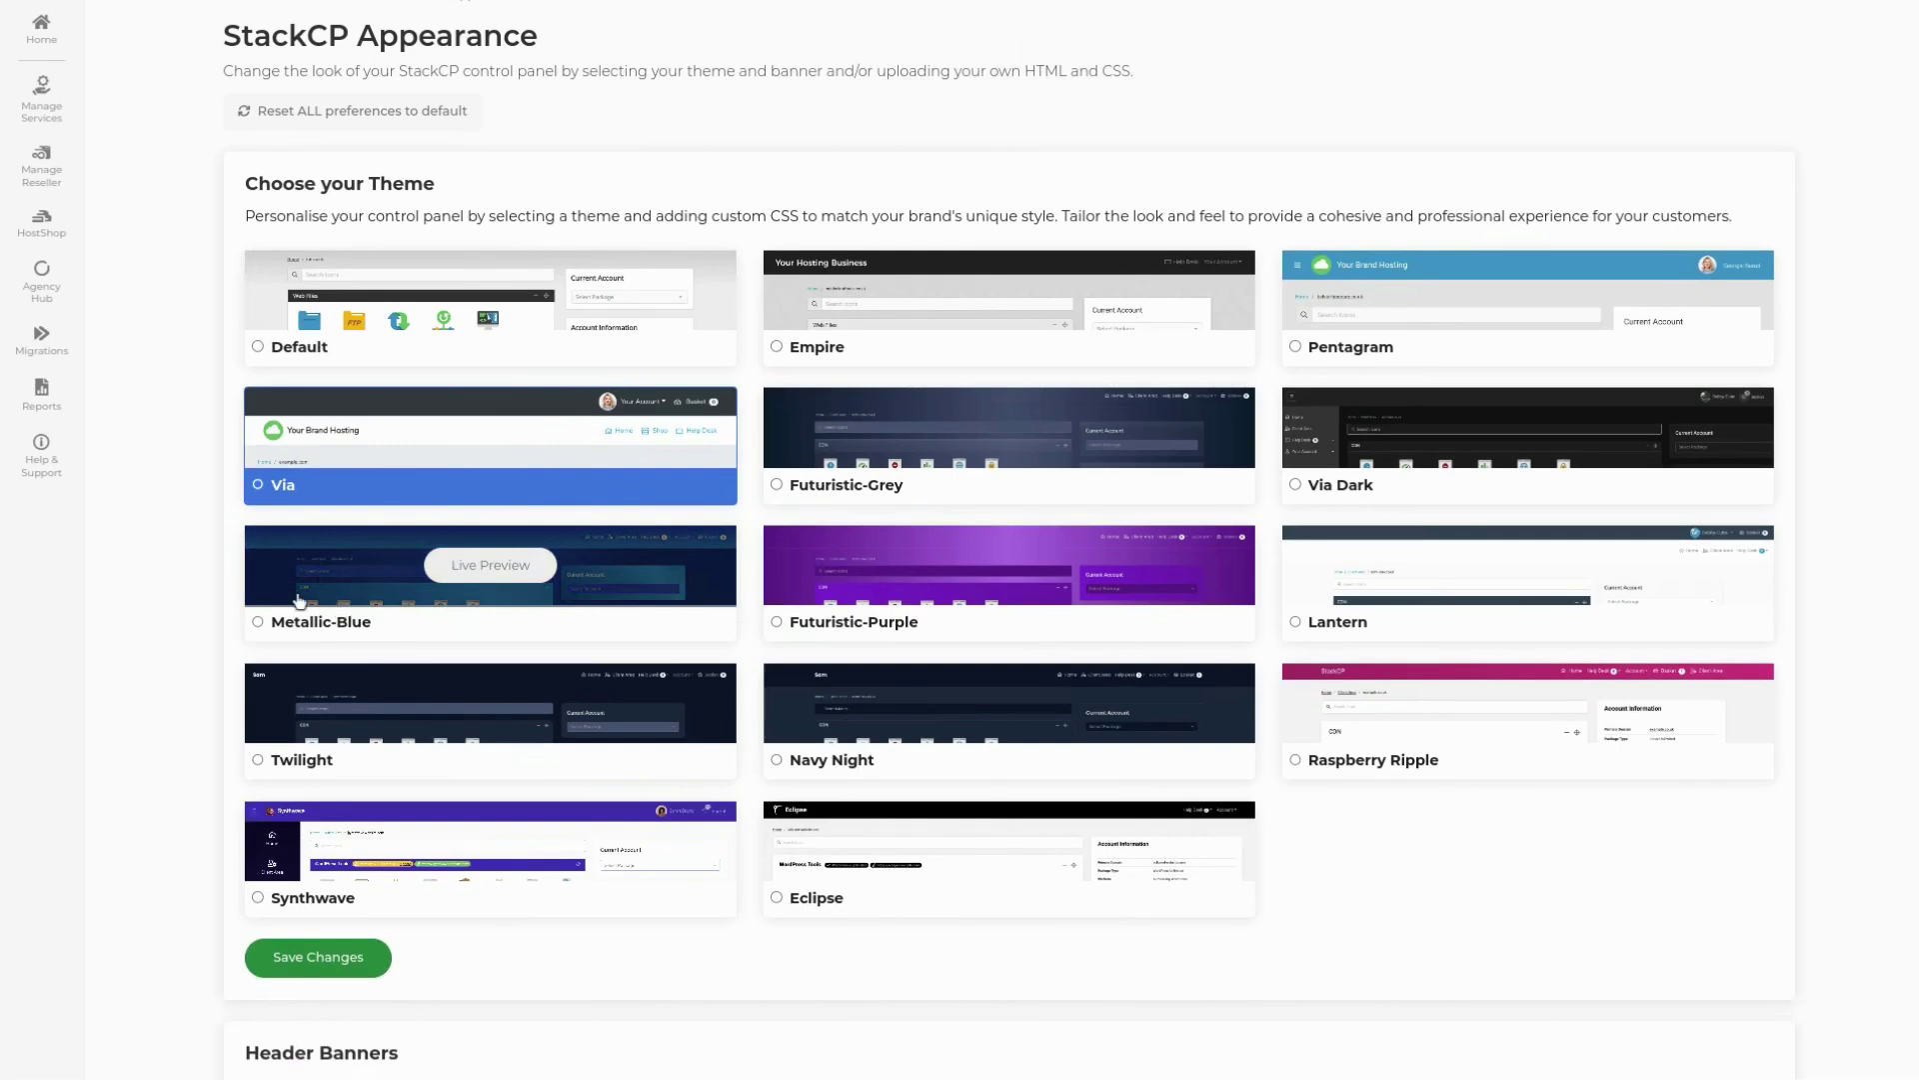
mouse_move(470, 450)
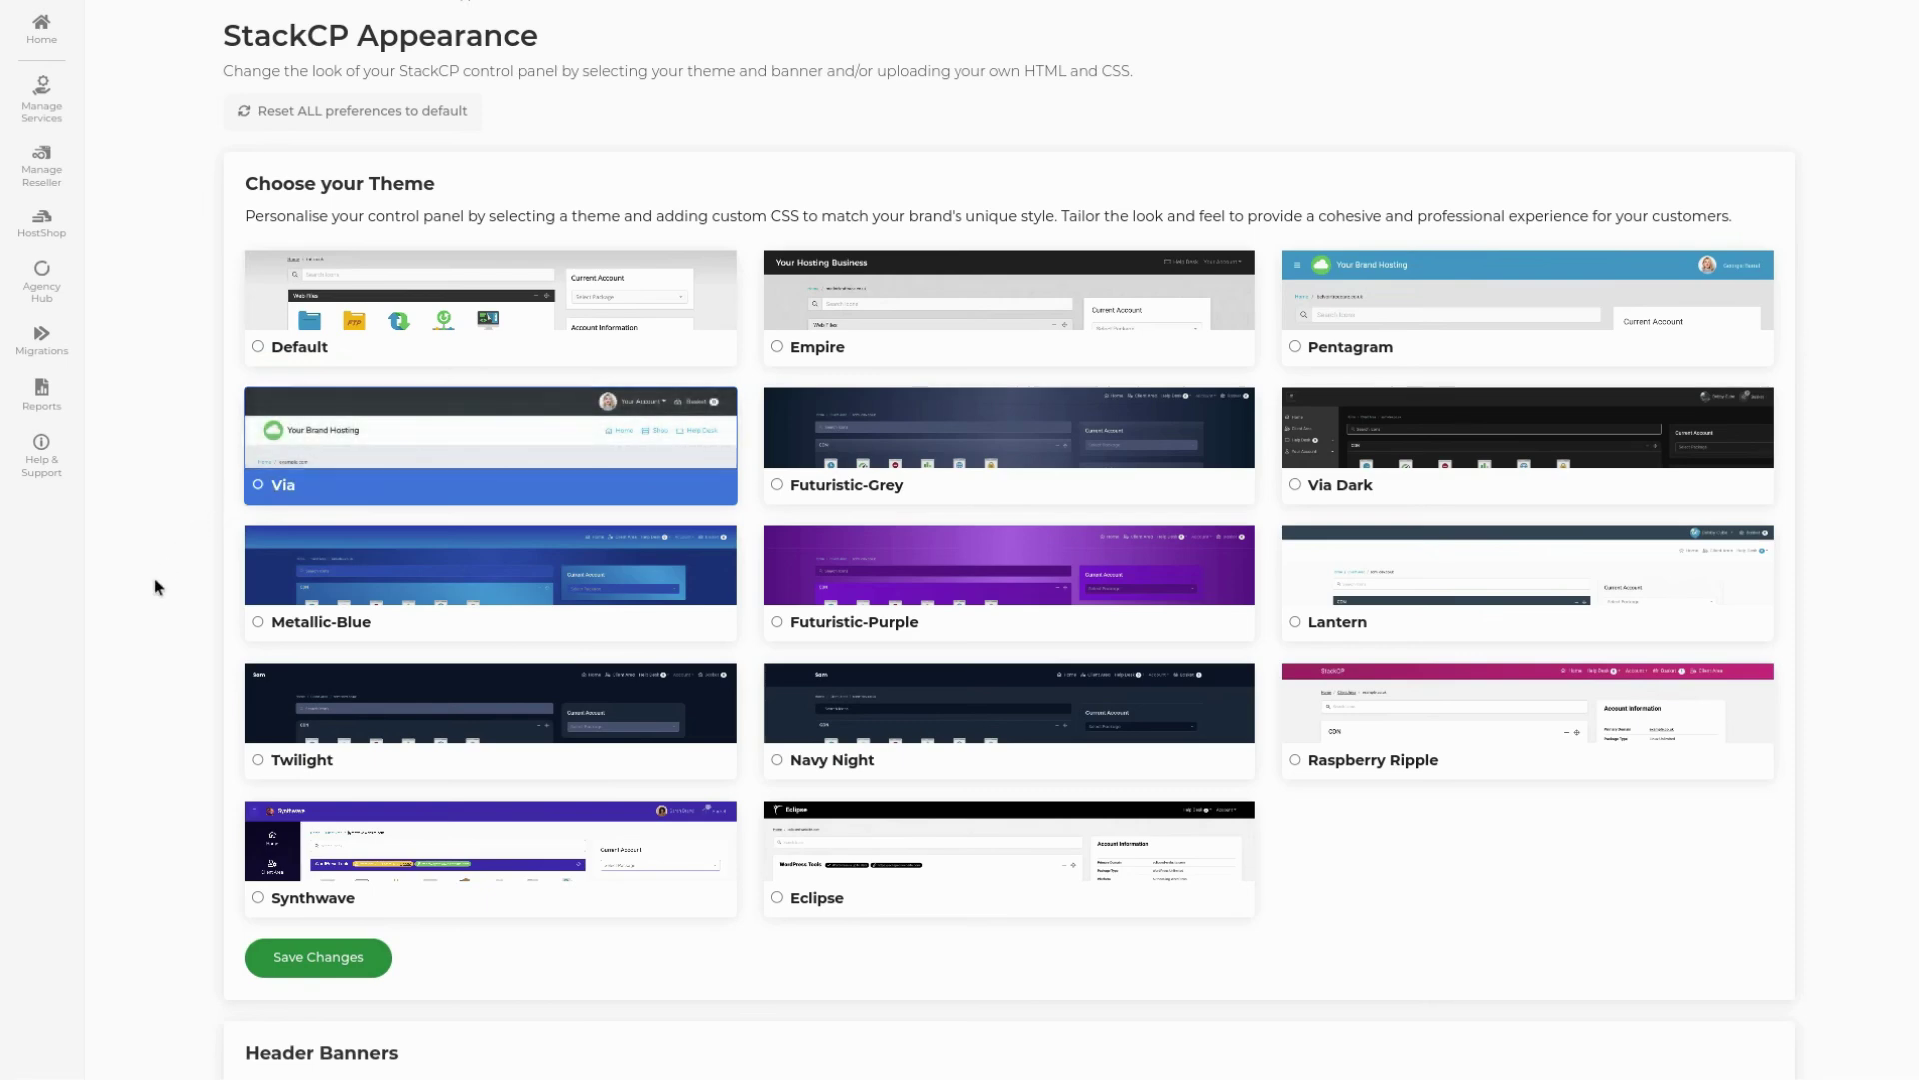
left_click(343, 963)
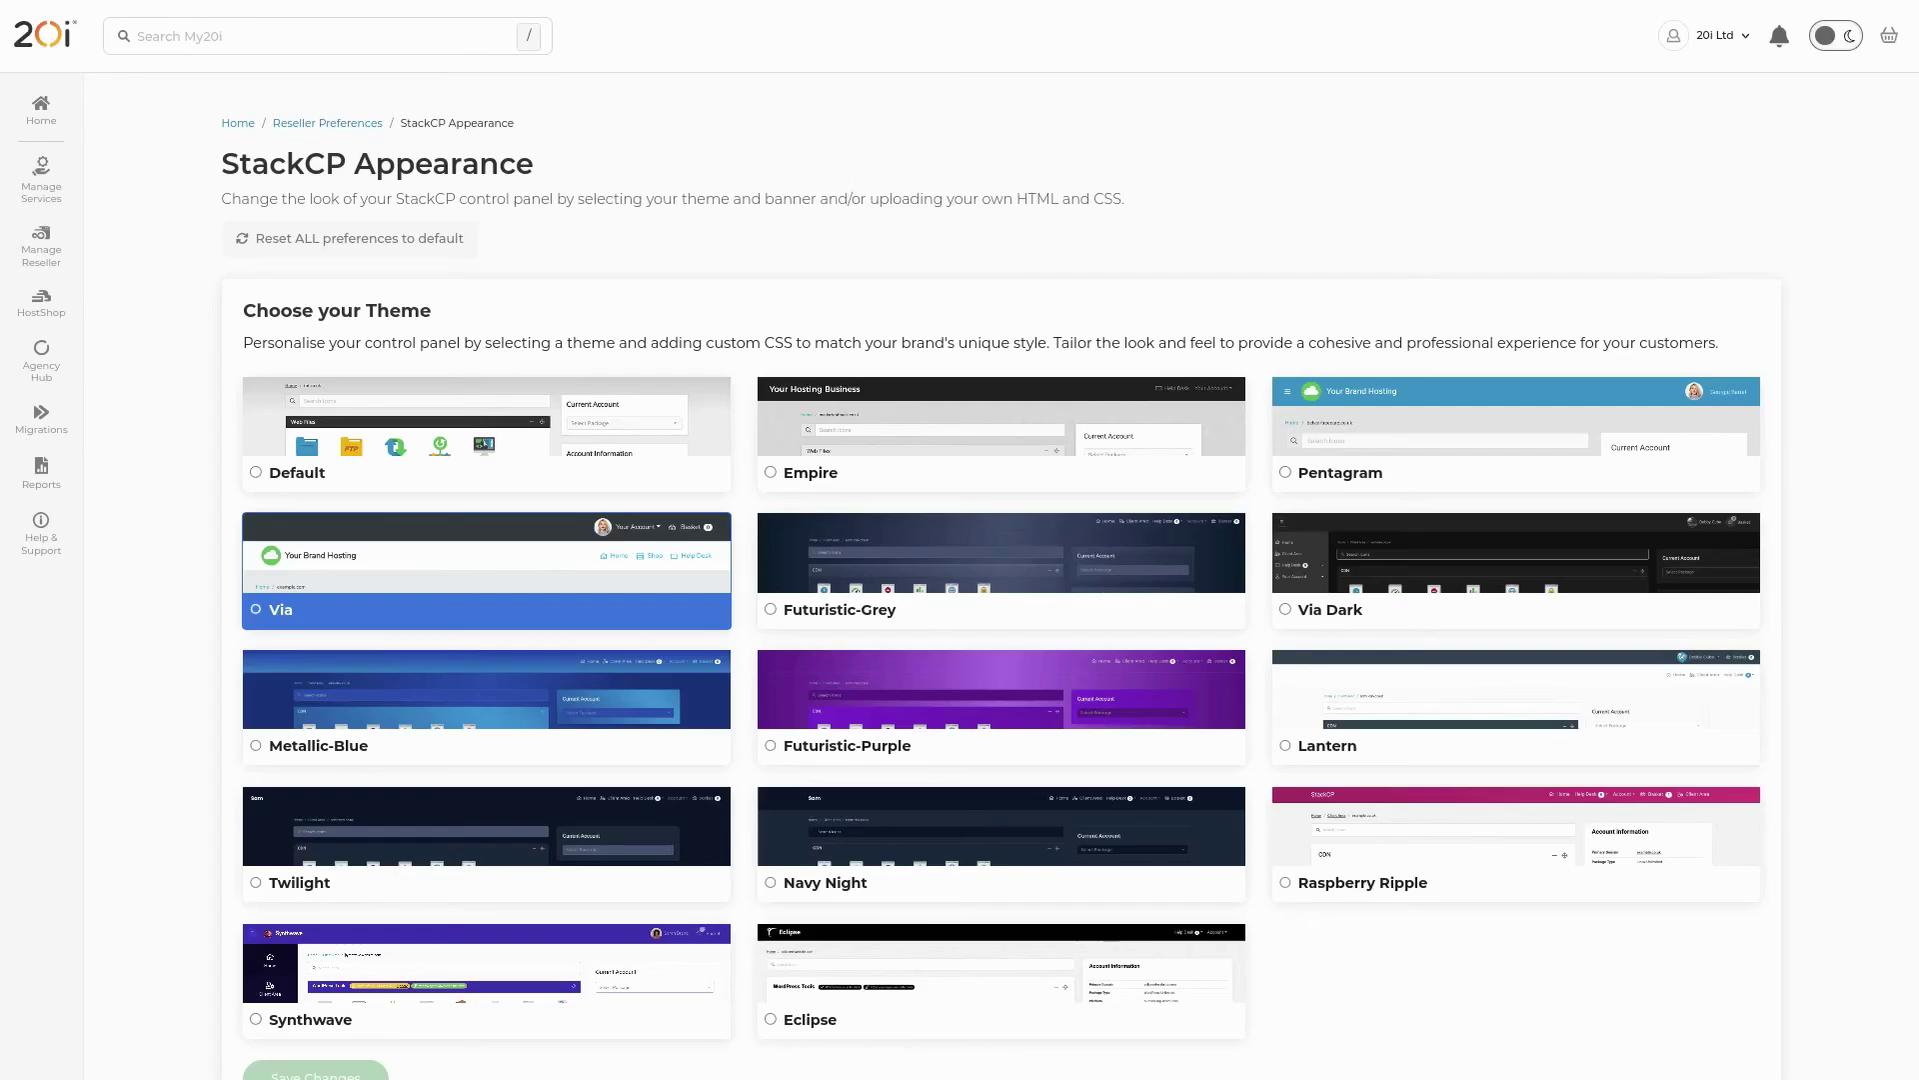
scroll(146, 280, "down", 10)
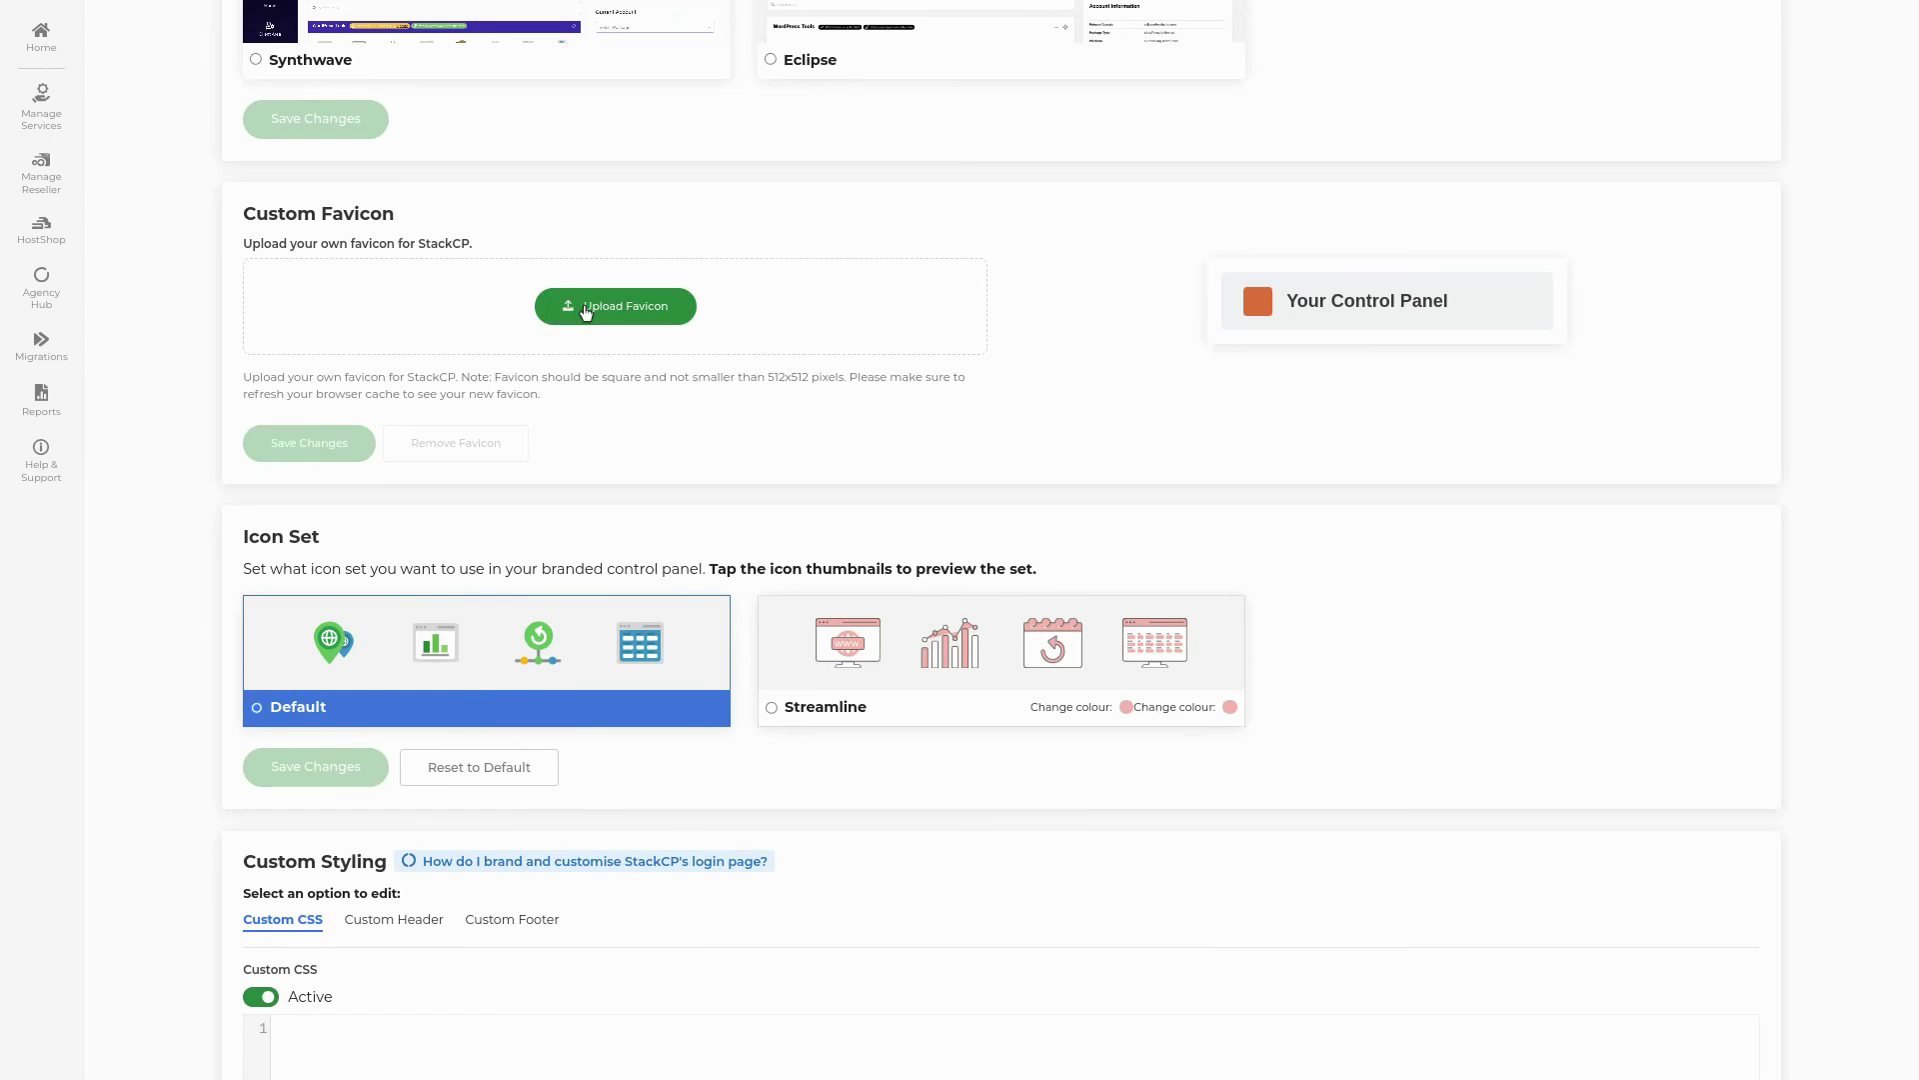
mouse_move(803, 653)
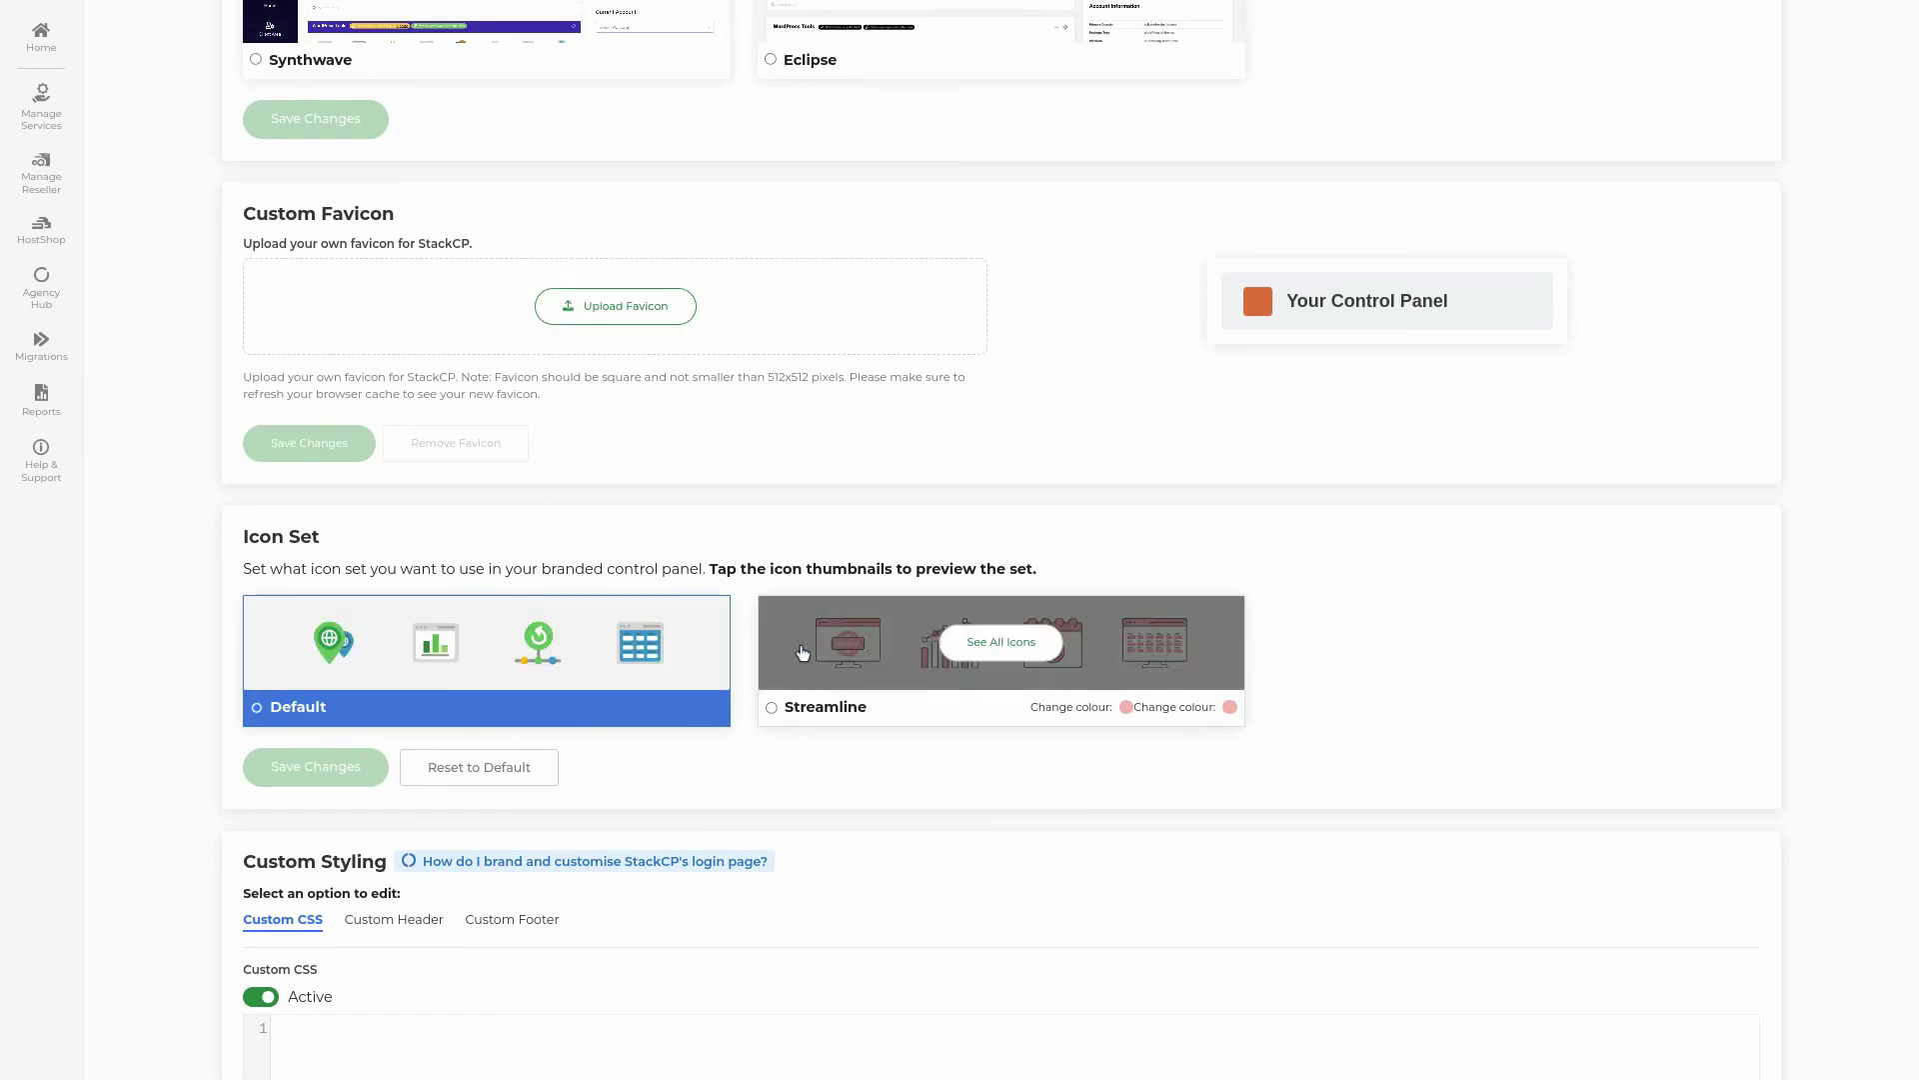
scroll(142, 633, "down", 2)
scroll(143, 637, "down", 3)
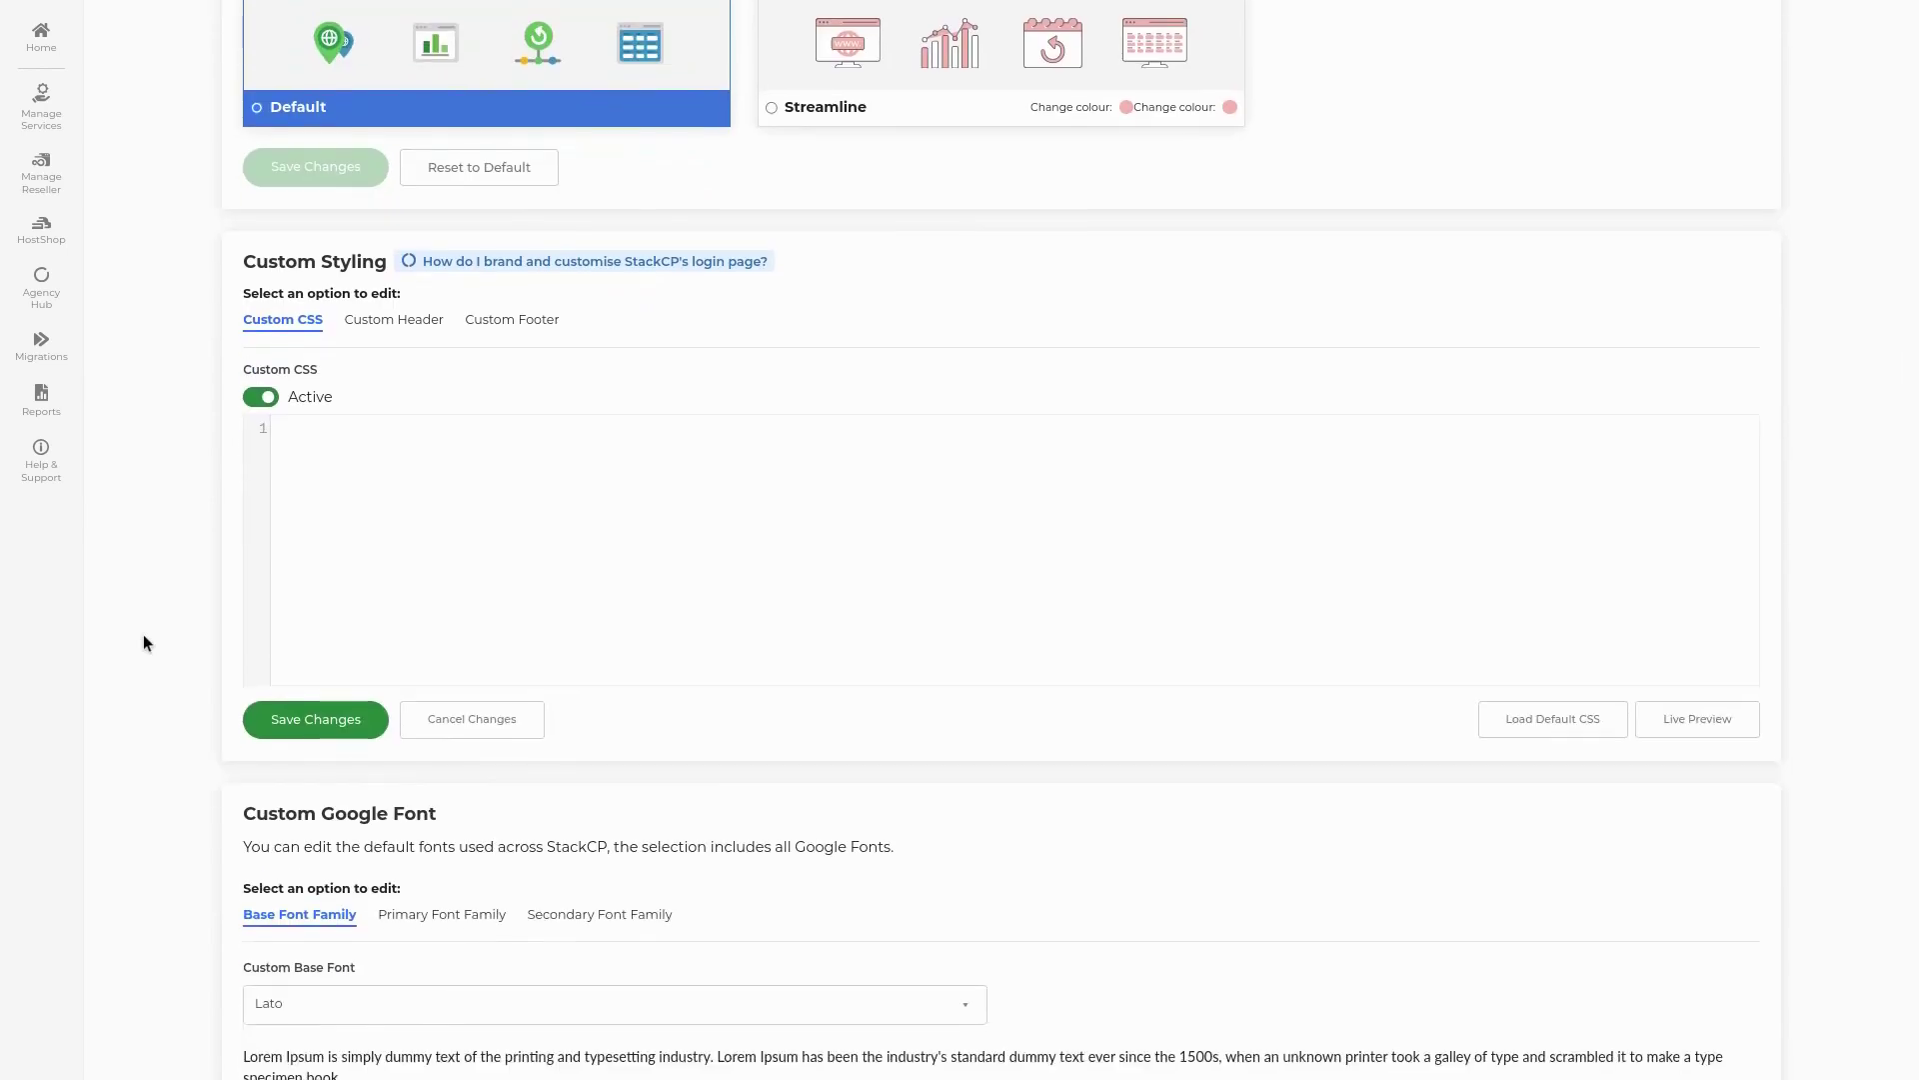
left_click(385, 320)
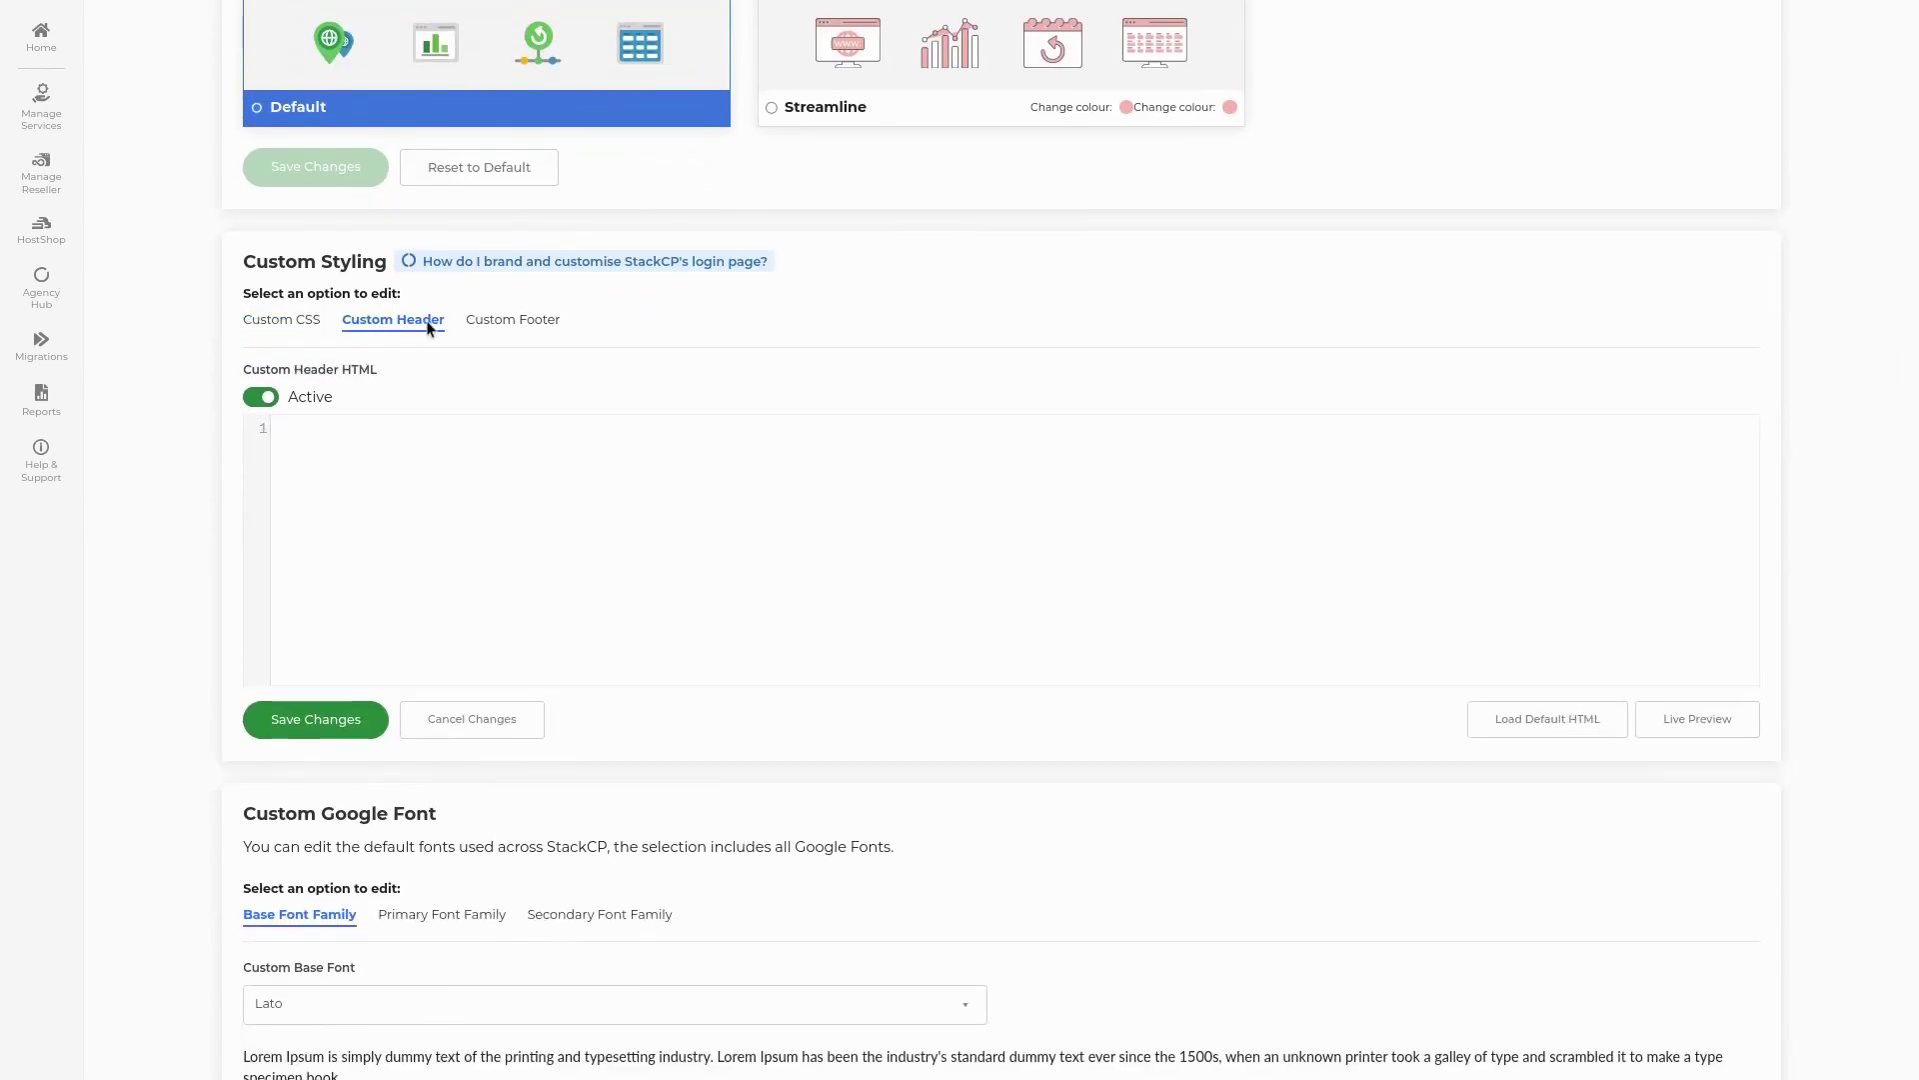
left_click(288, 319)
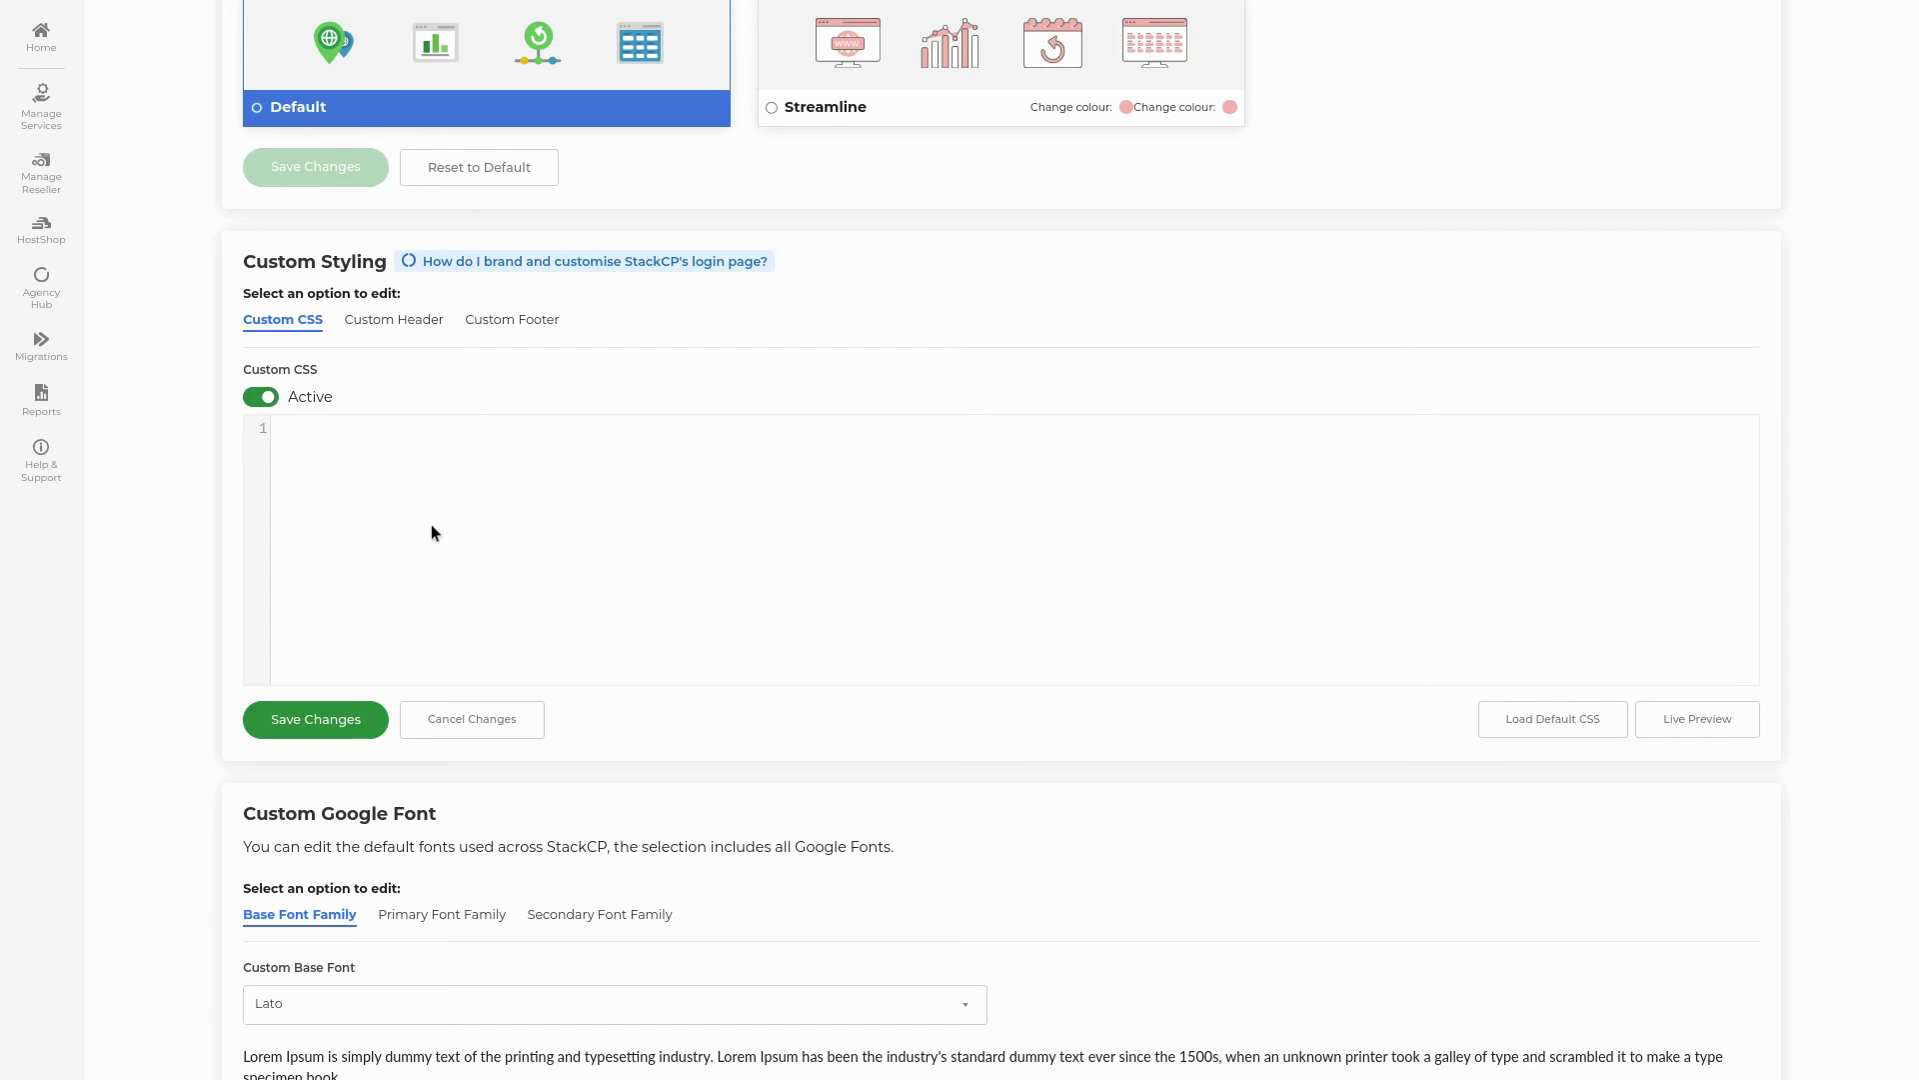
Load StackCP's default stylesheet into the custom CSS editor
left_click(1562, 719)
scroll(936, 507, "down", 10)
scroll(936, 507, "down", 8)
scroll(826, 512, "down", 10)
scroll(826, 512, "down", 10)
scroll(826, 512, "down", 10)
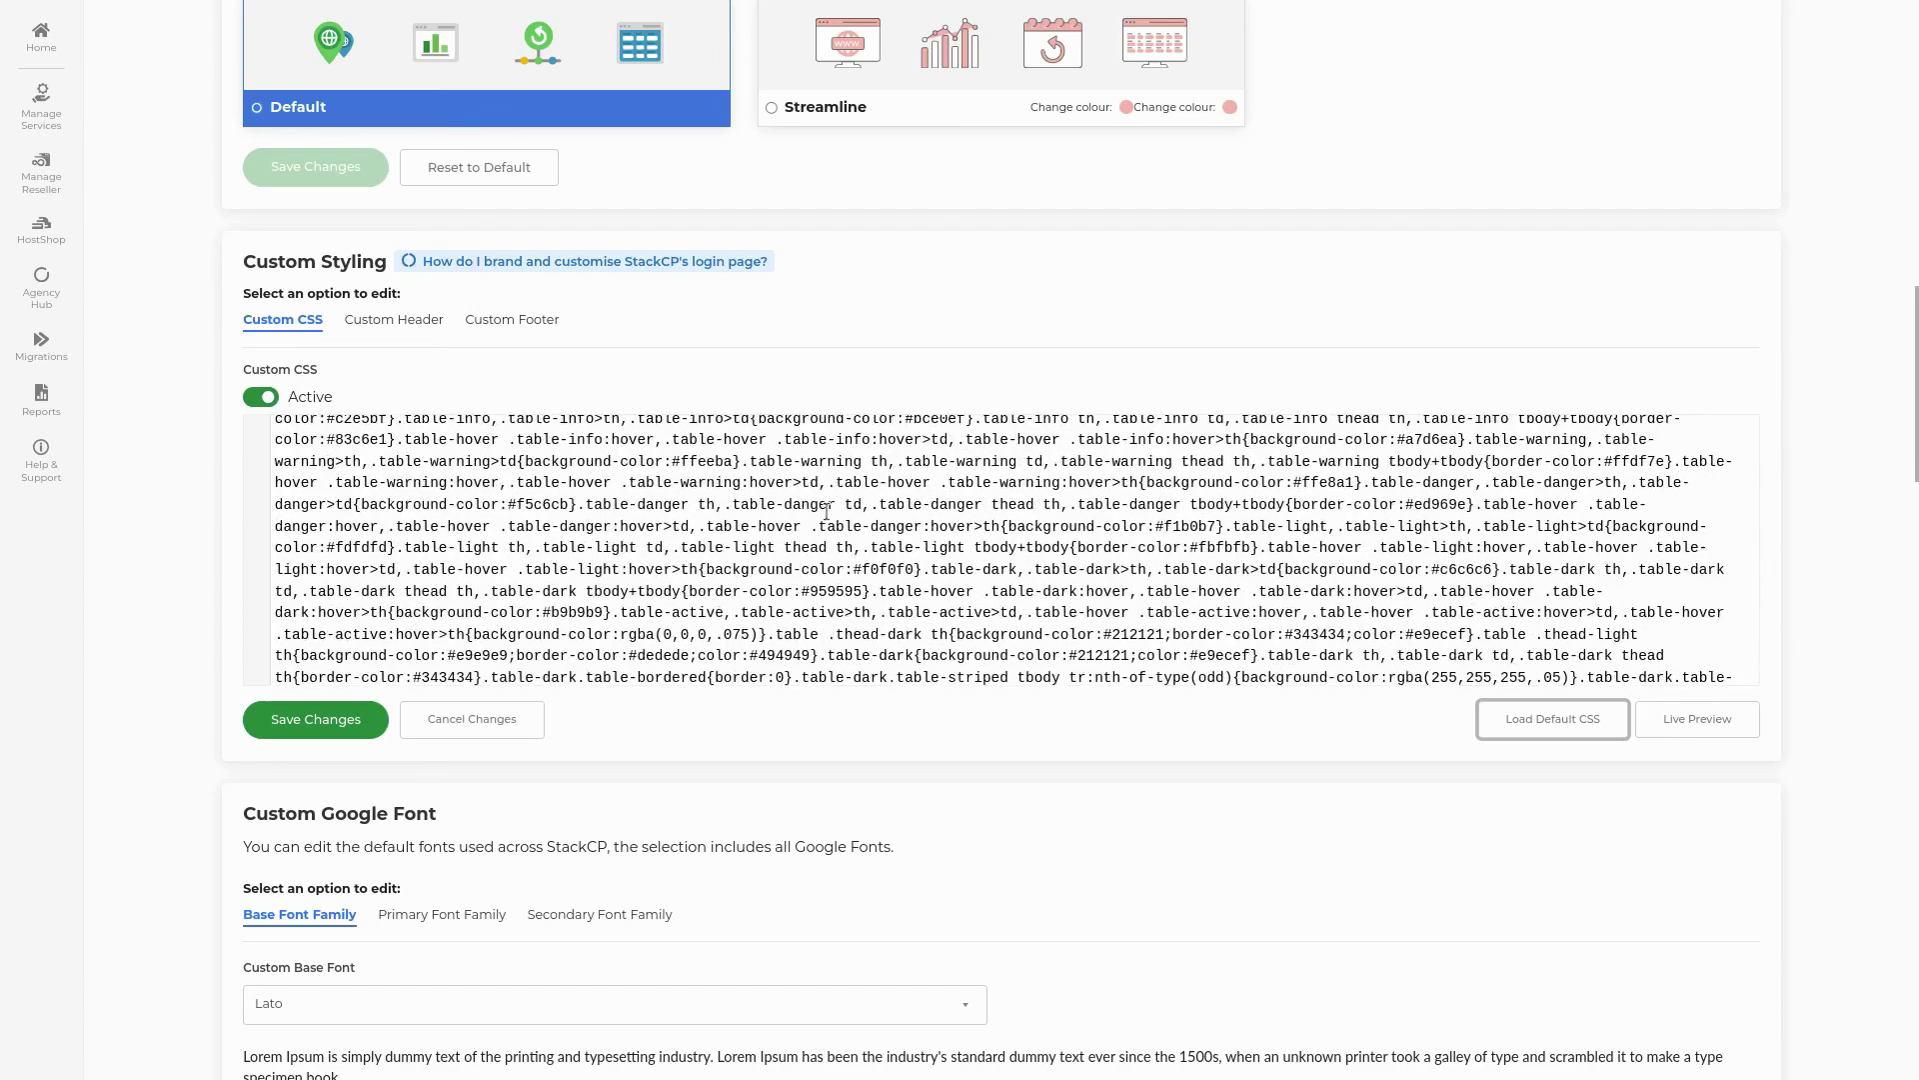
Fill the Custom Header editor with the default StackCP header HTML
left_click(400, 320)
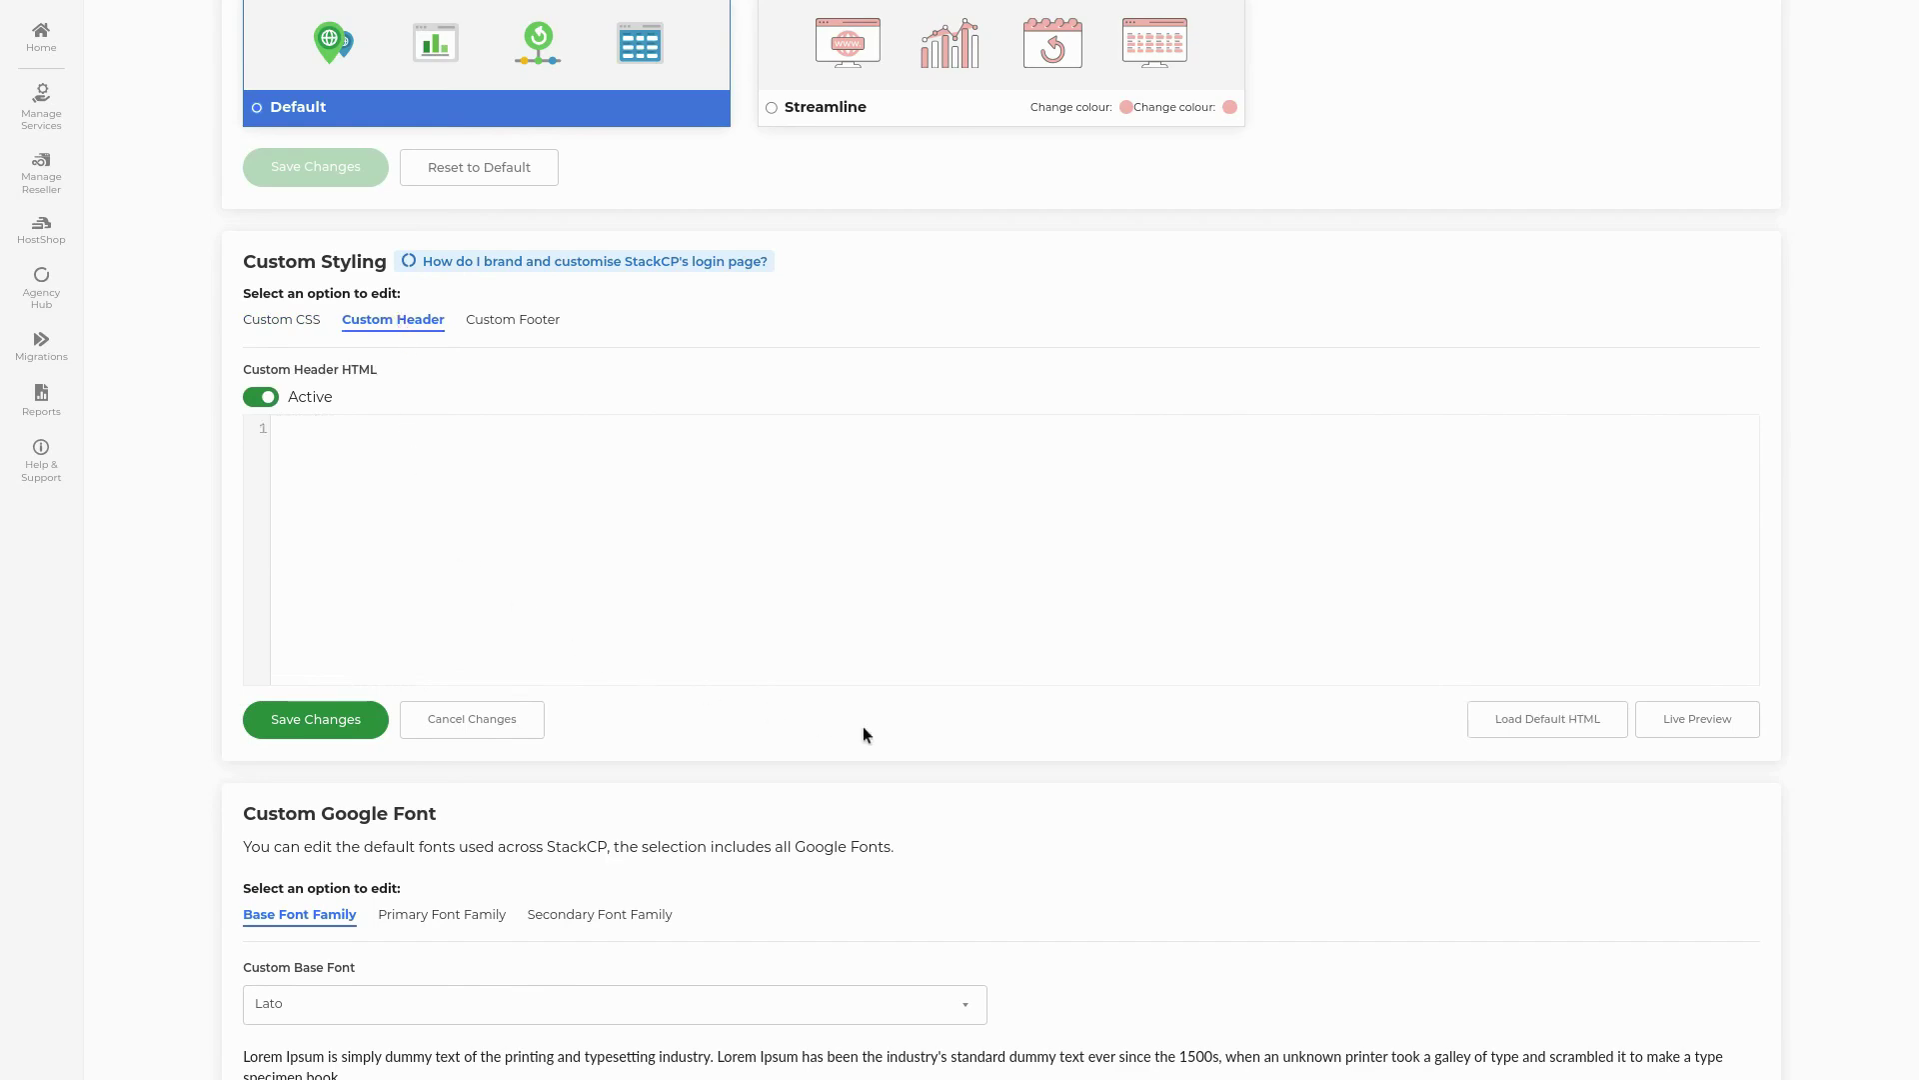
left_click(1499, 727)
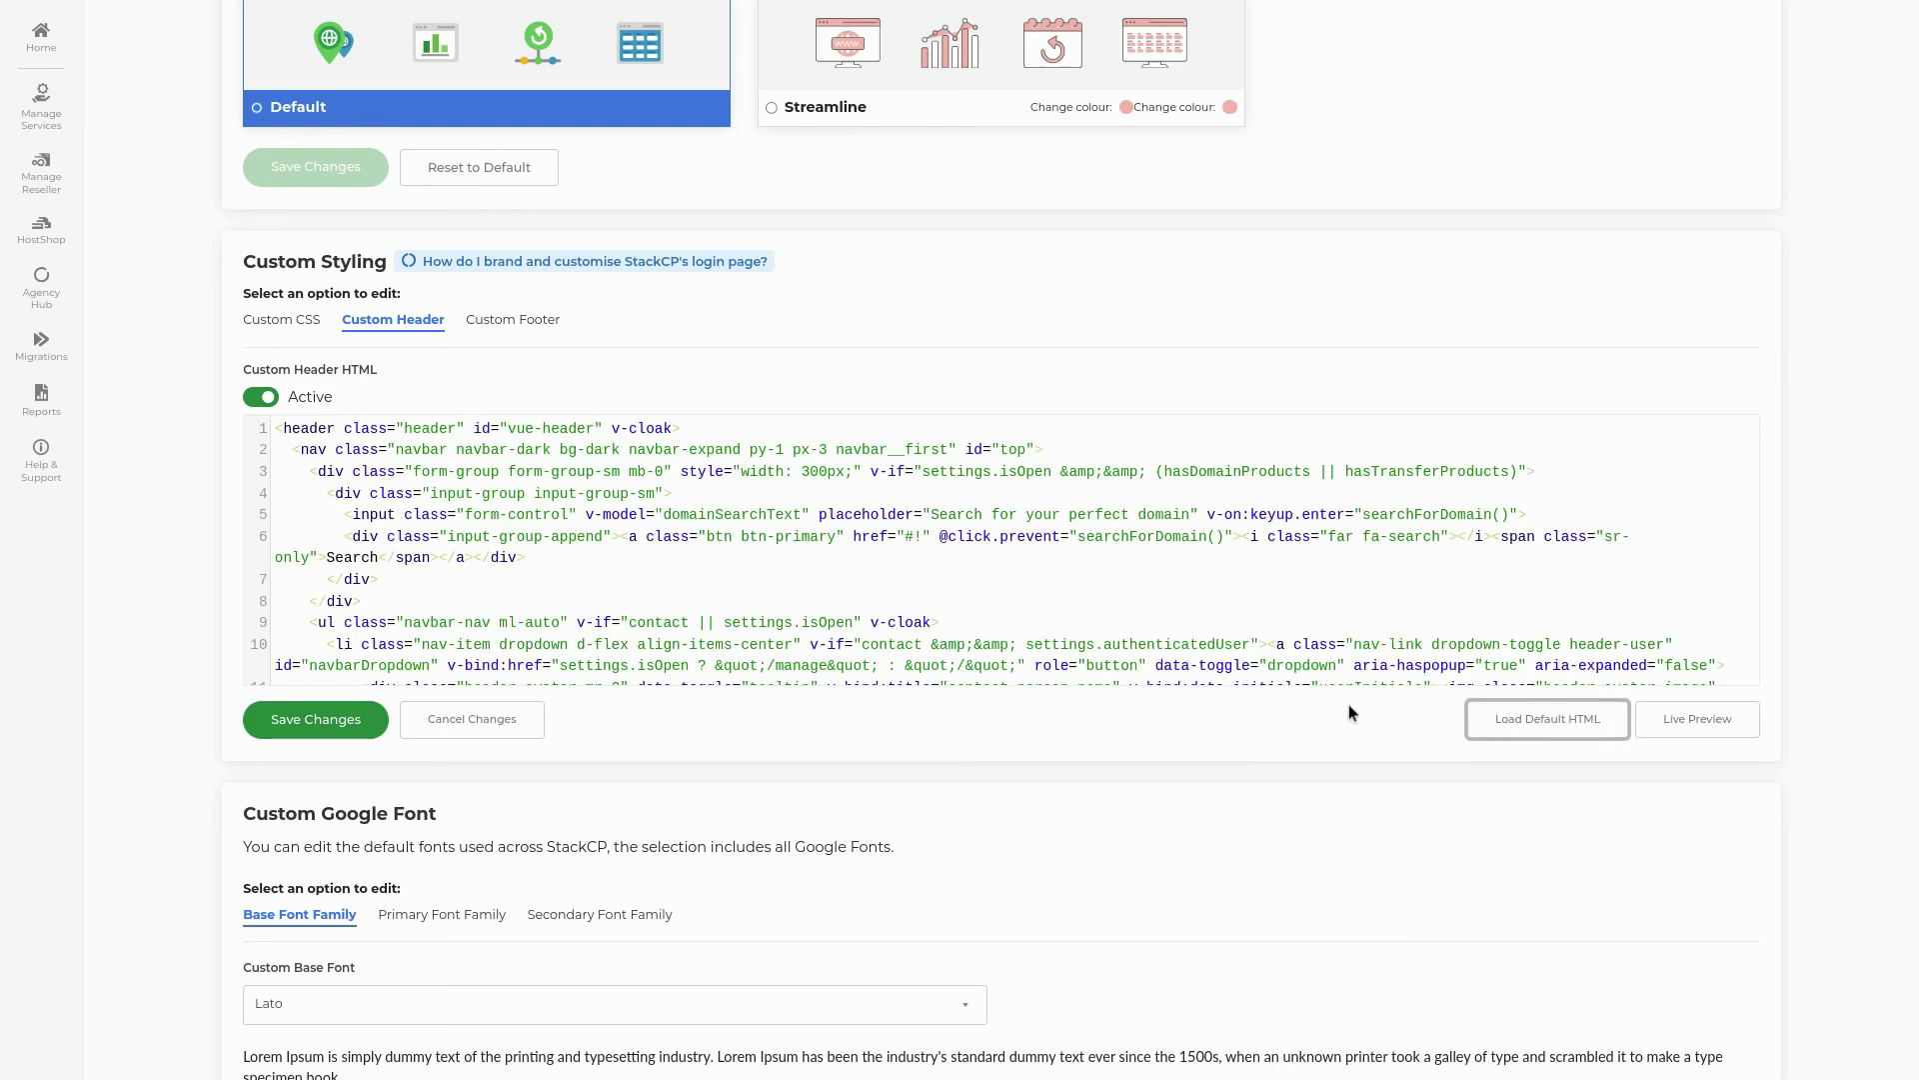
scroll(759, 521, "down", 5)
scroll(760, 520, "down", 5)
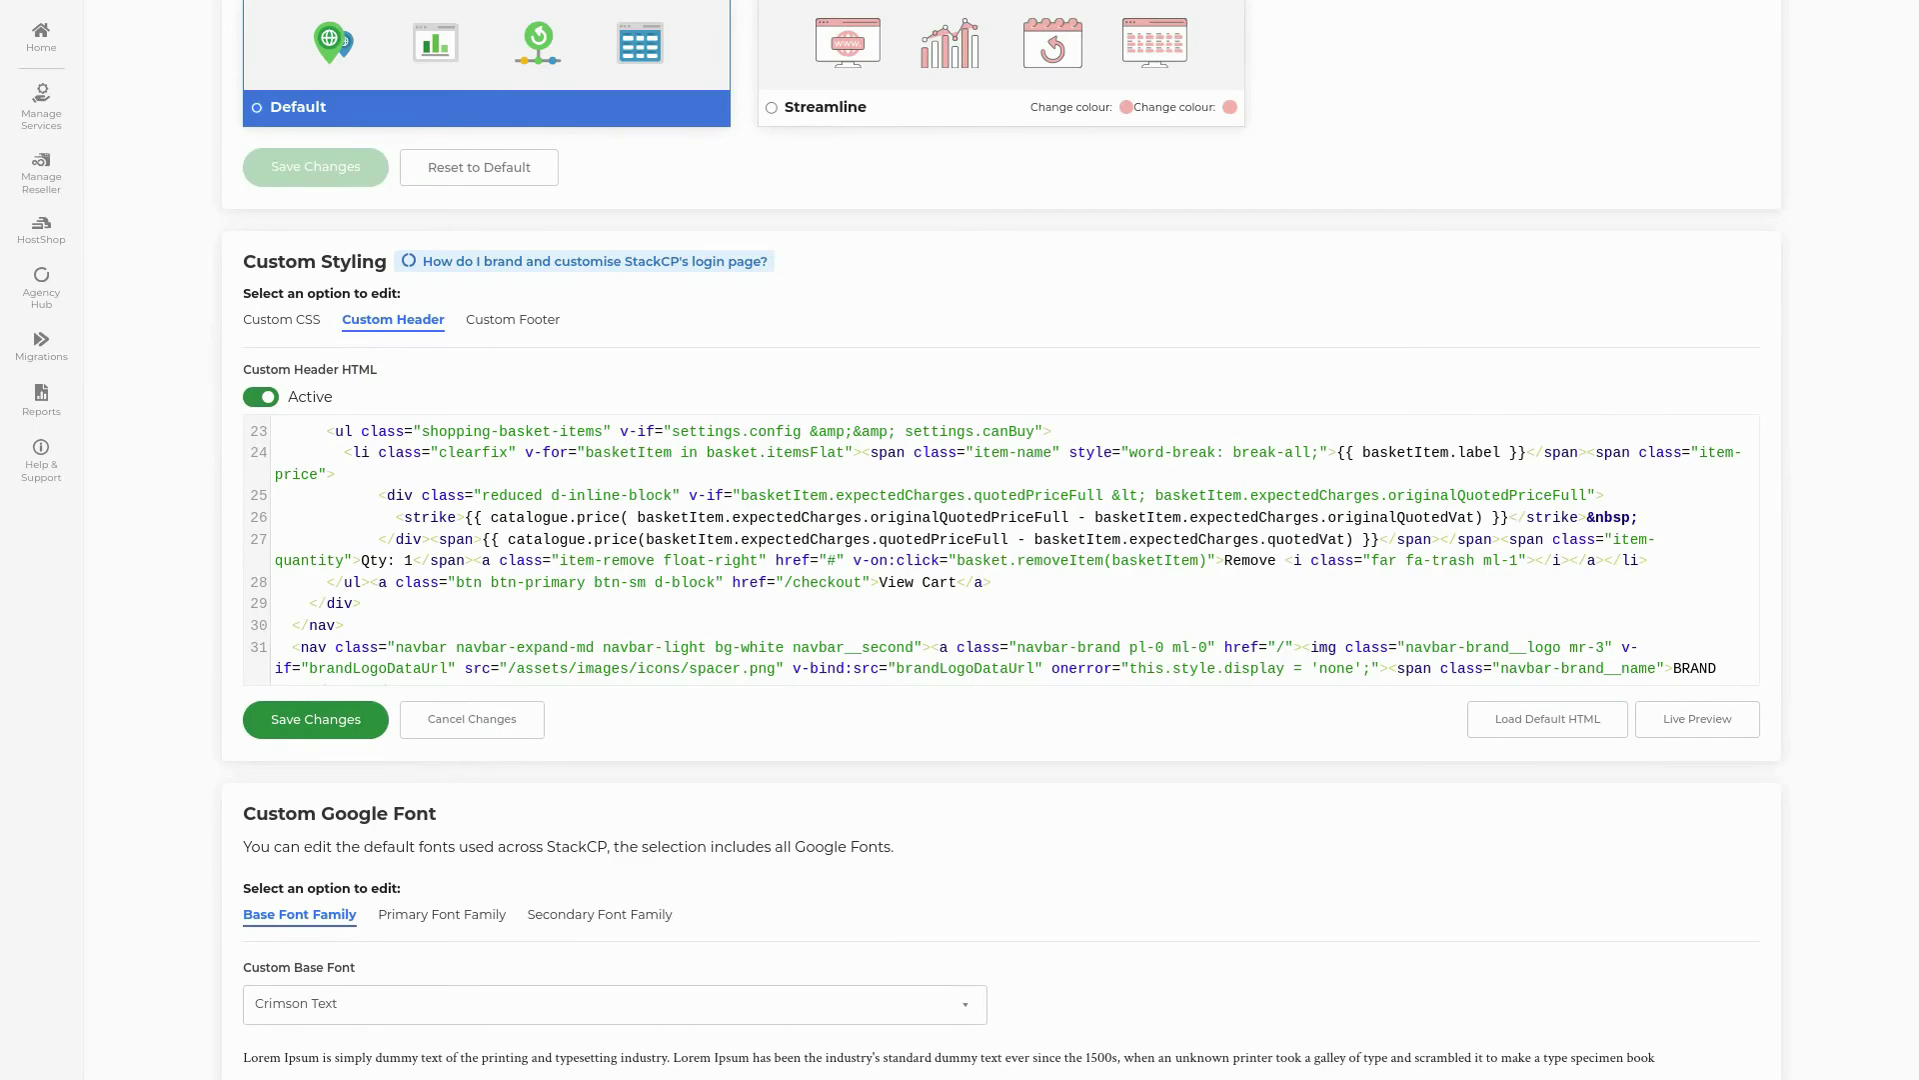
scroll(117, 584, "down", 5)
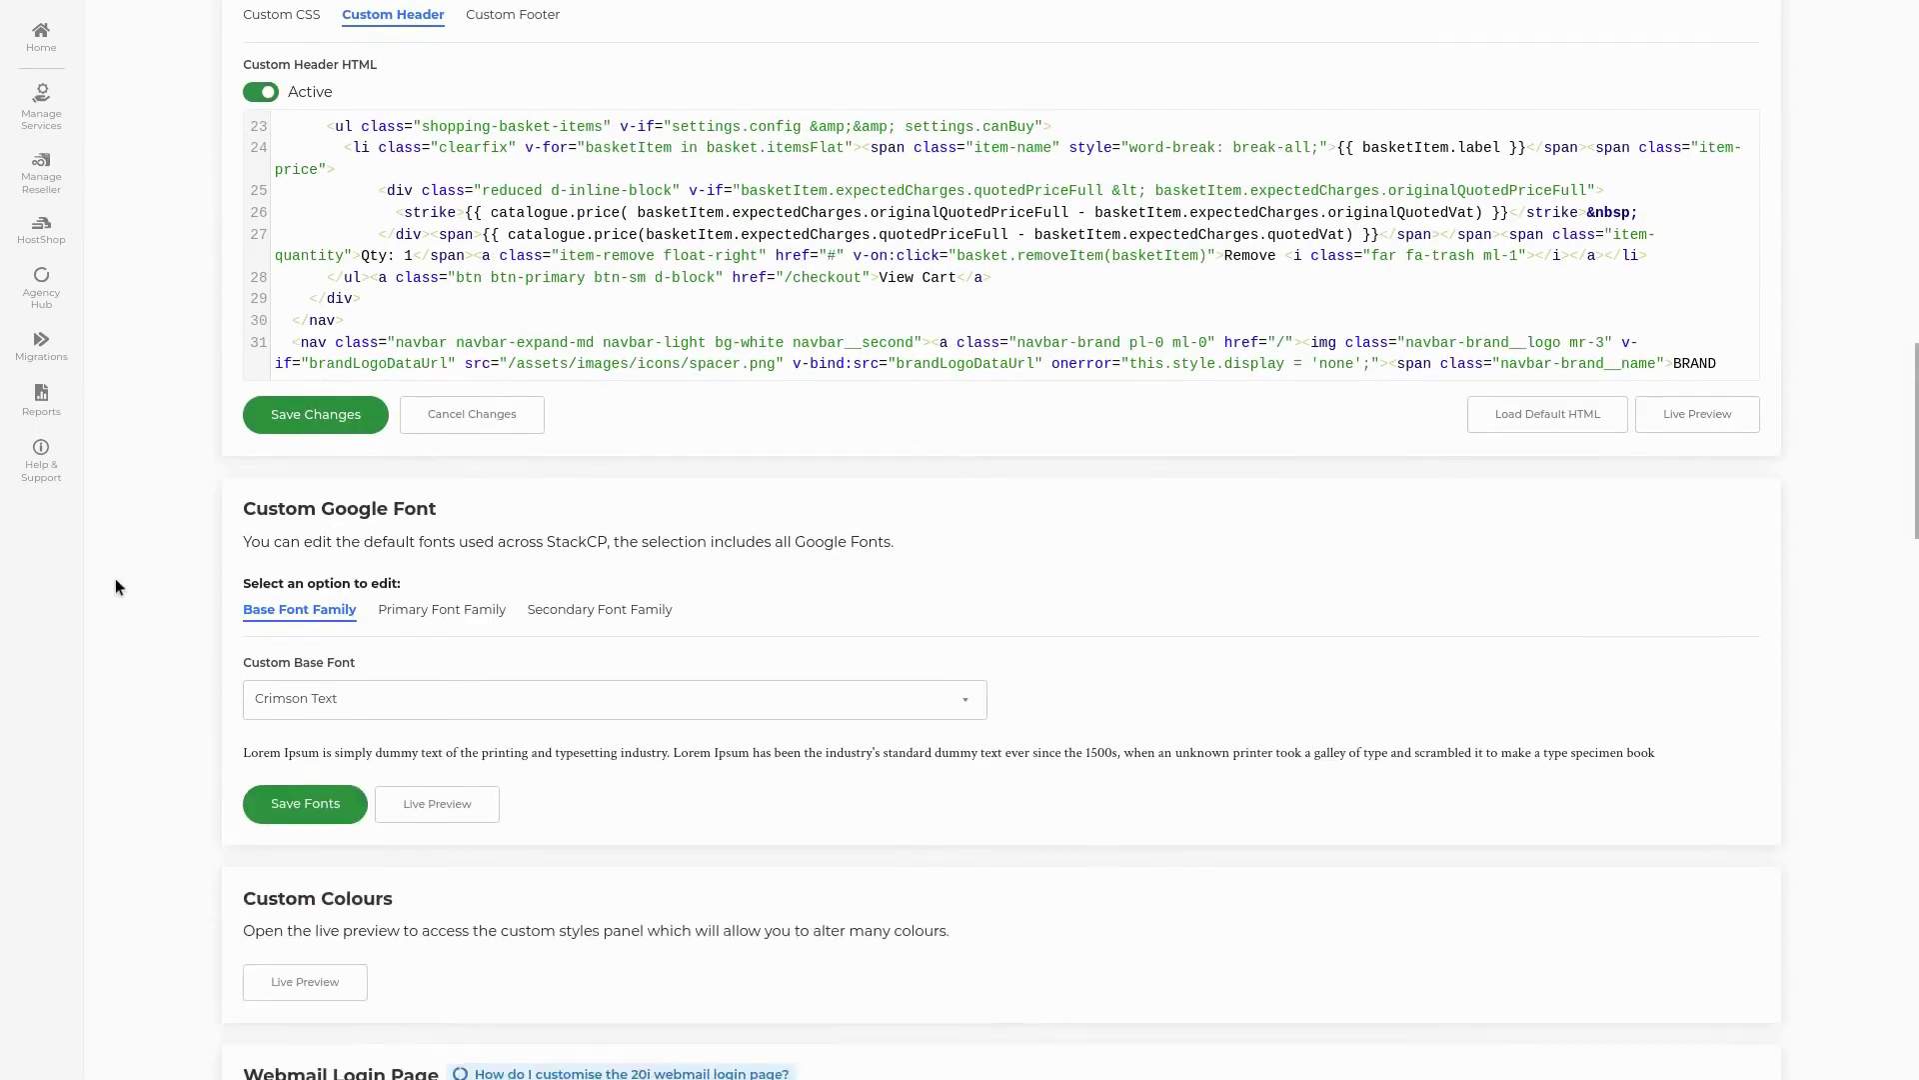
Choose Lato as the Custom Base Font and save the fonts
left_click(262, 526)
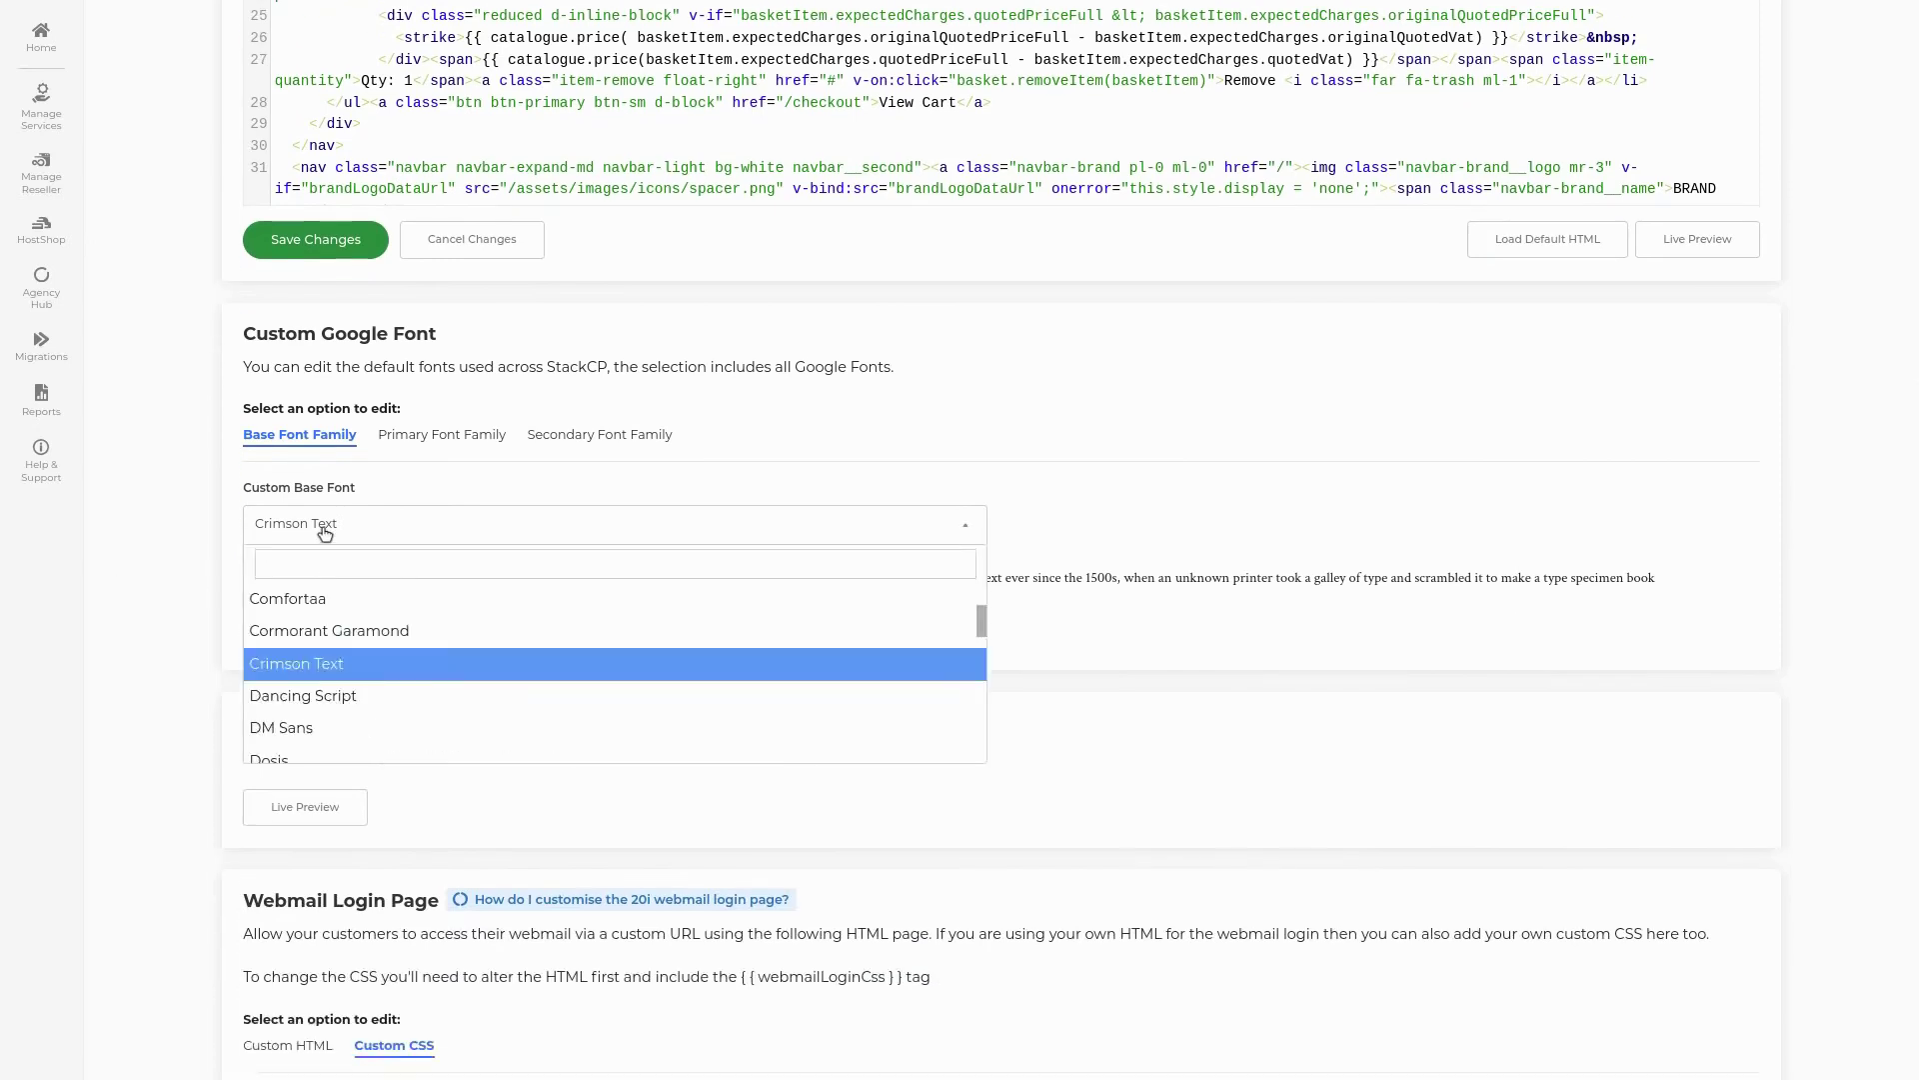
scroll(375, 655, "down", 1)
scroll(379, 670, "down", 2)
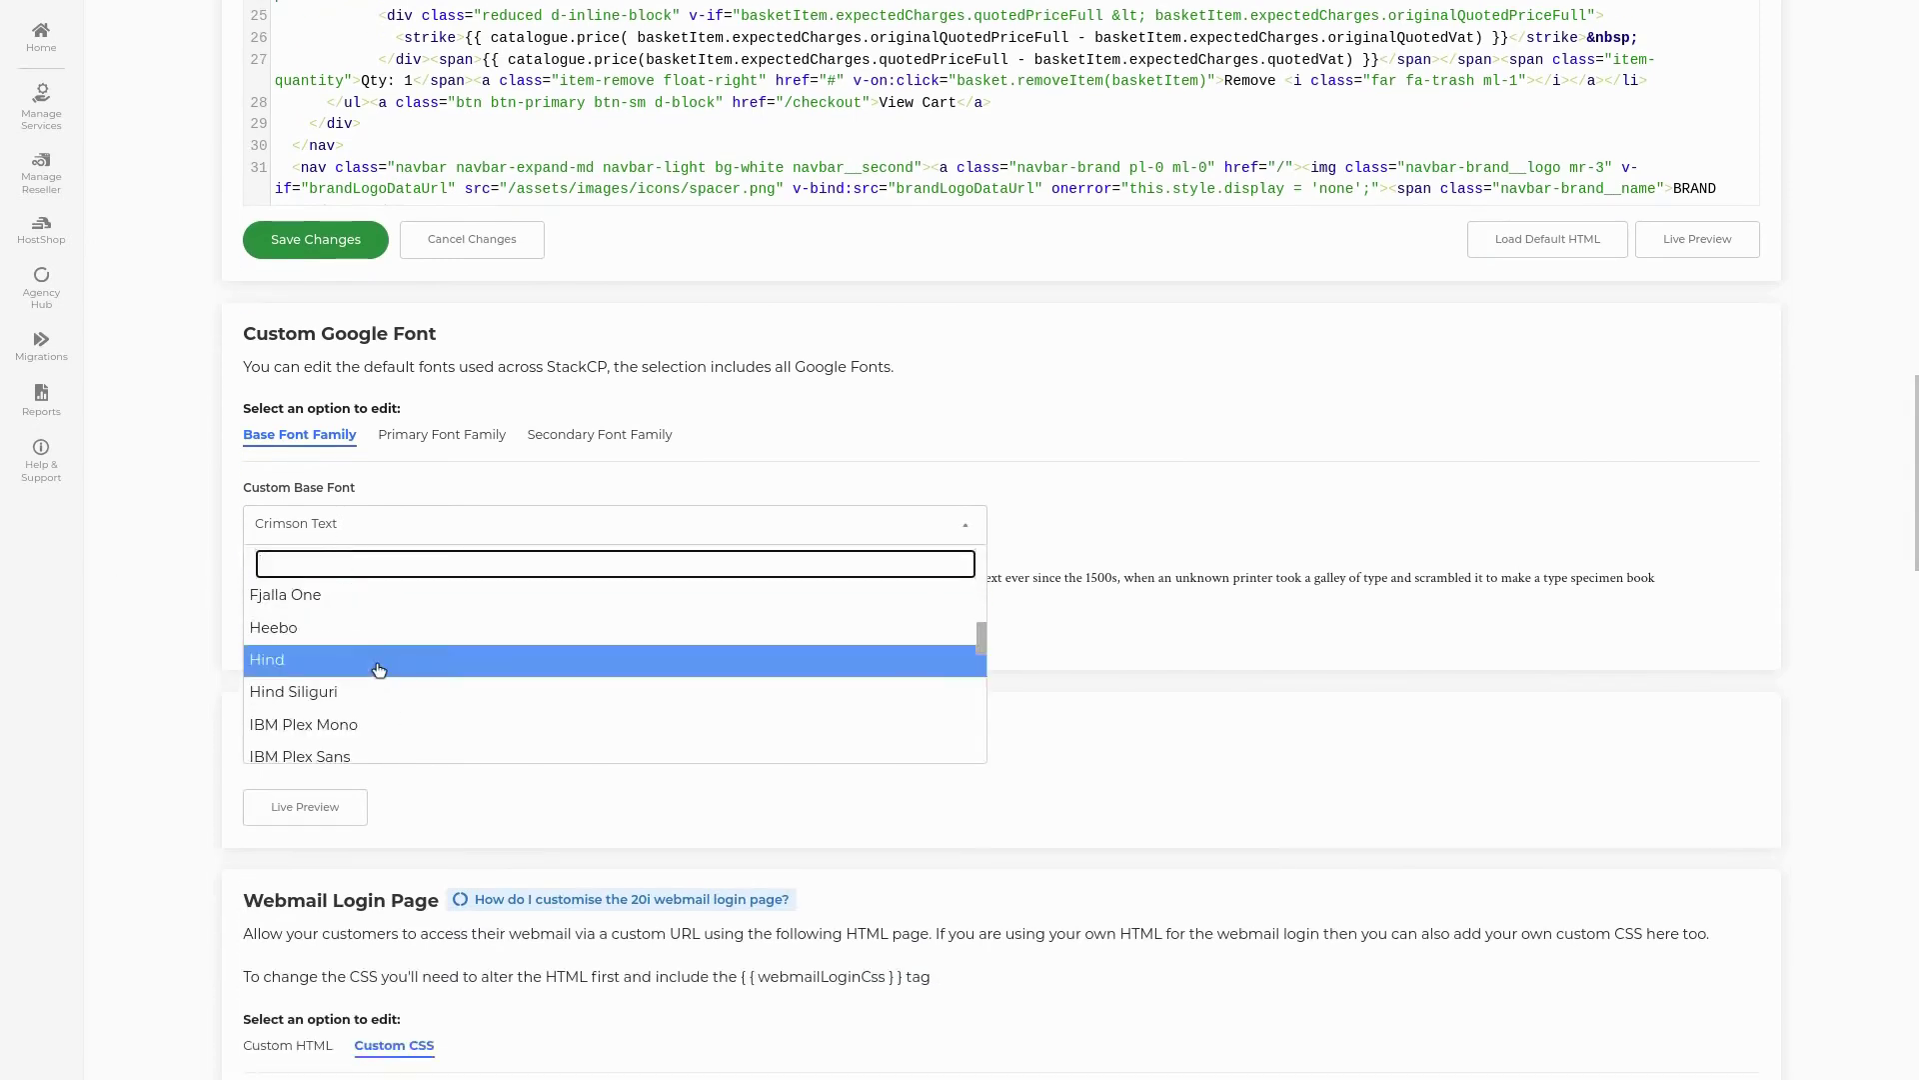
scroll(386, 717, "down", 3)
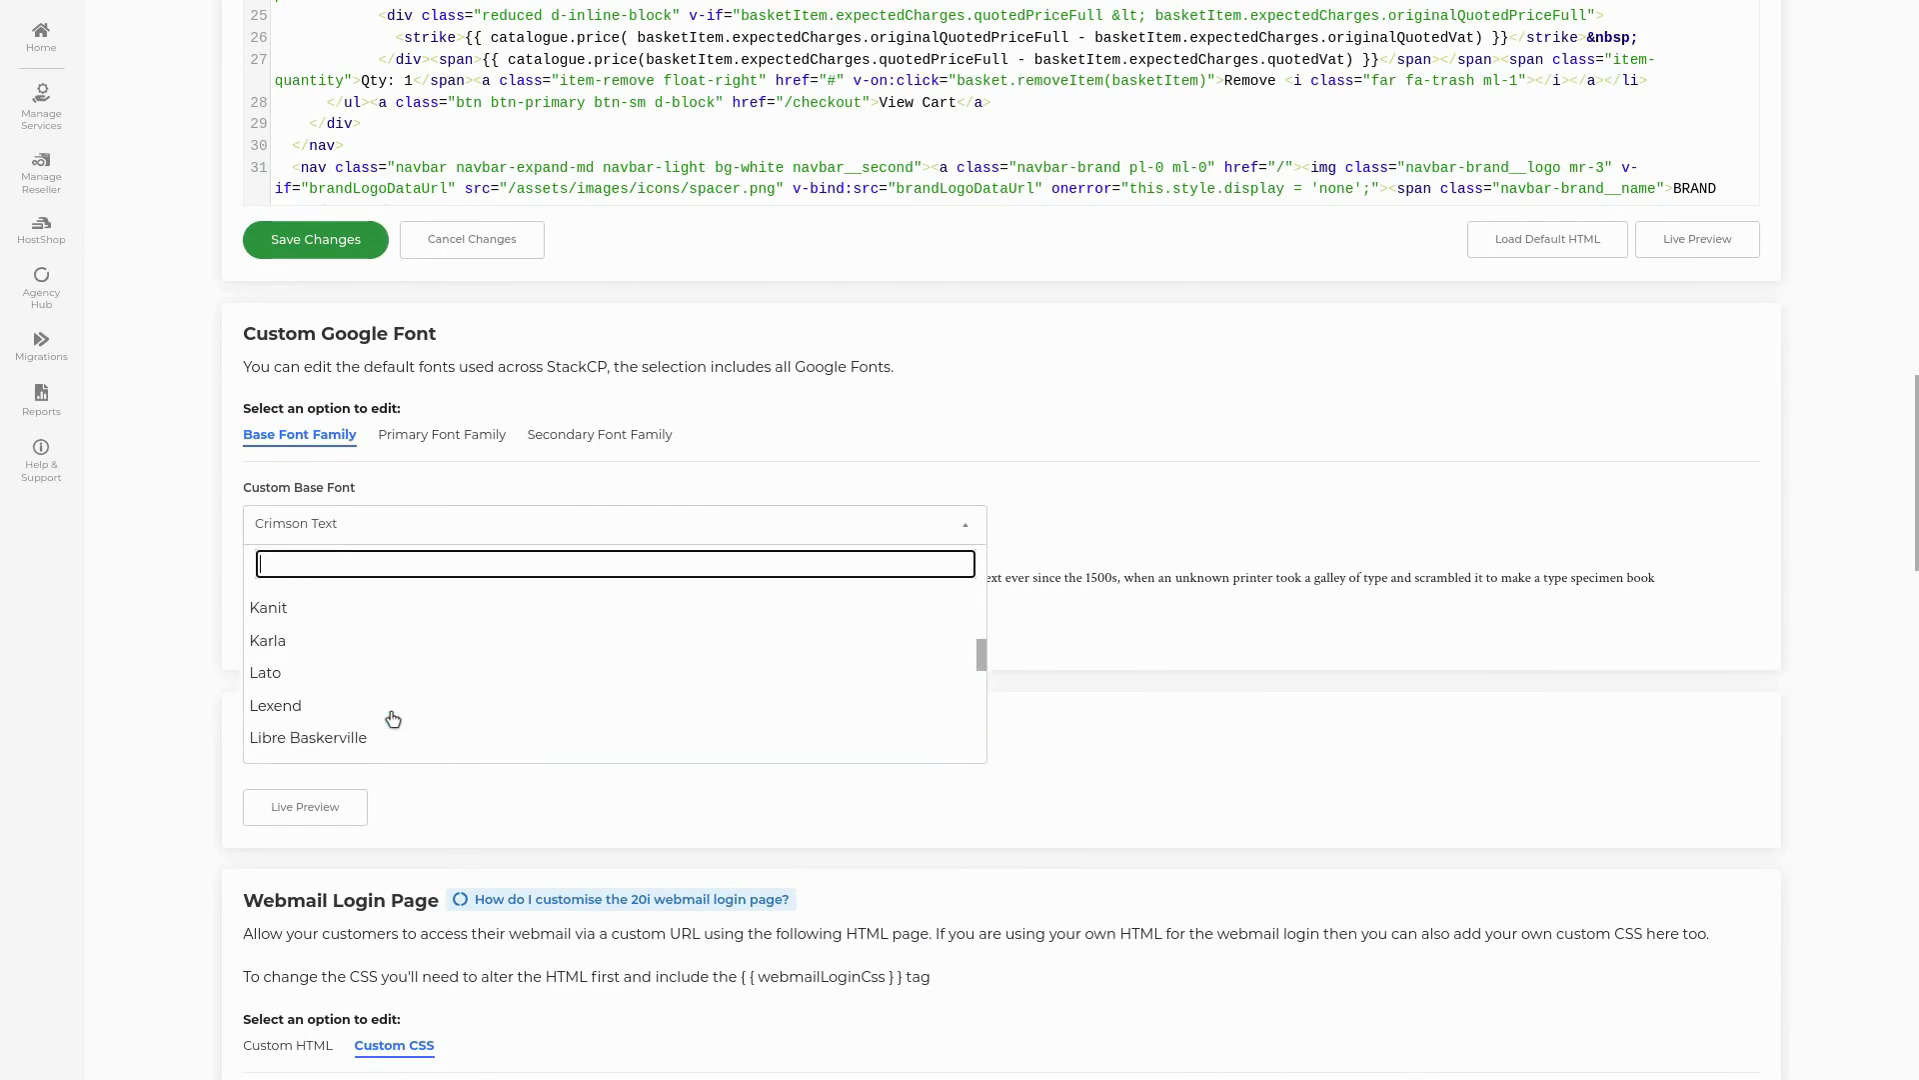
left_click(385, 657)
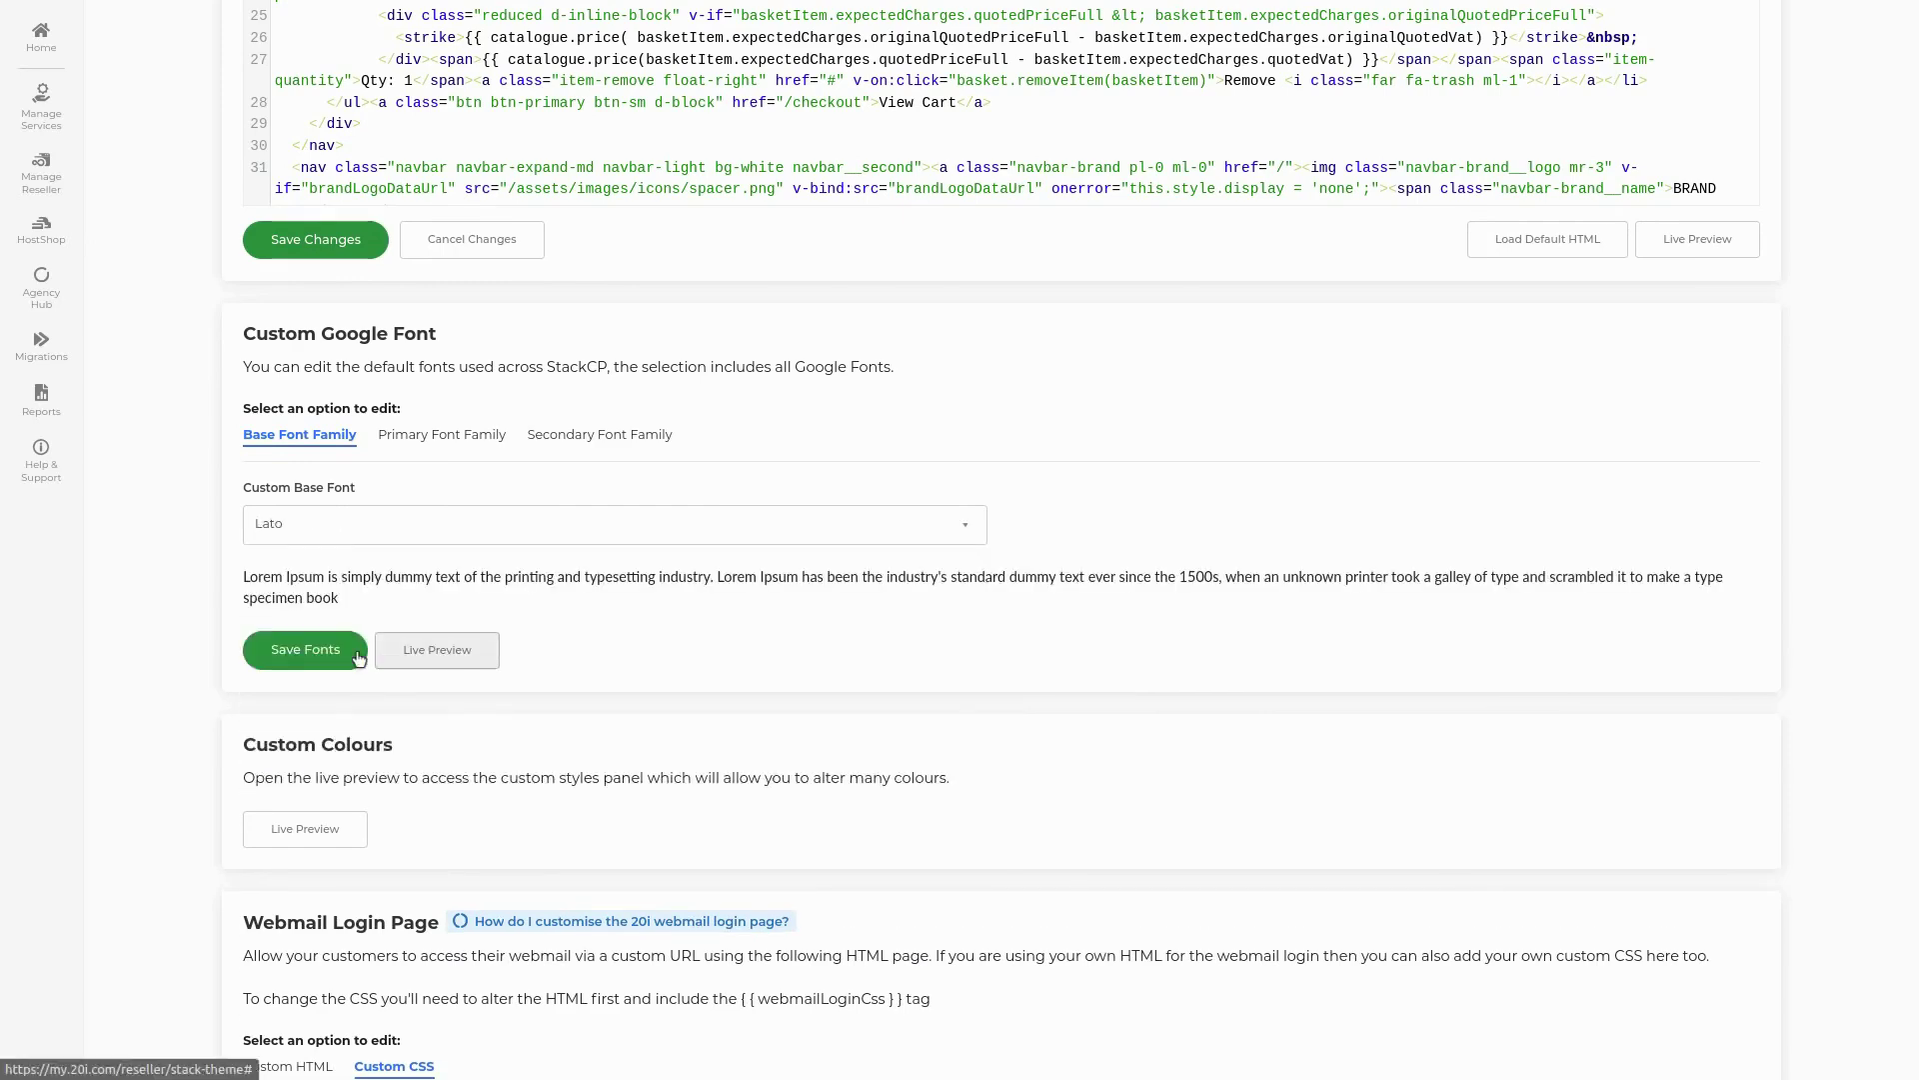
left_click(348, 656)
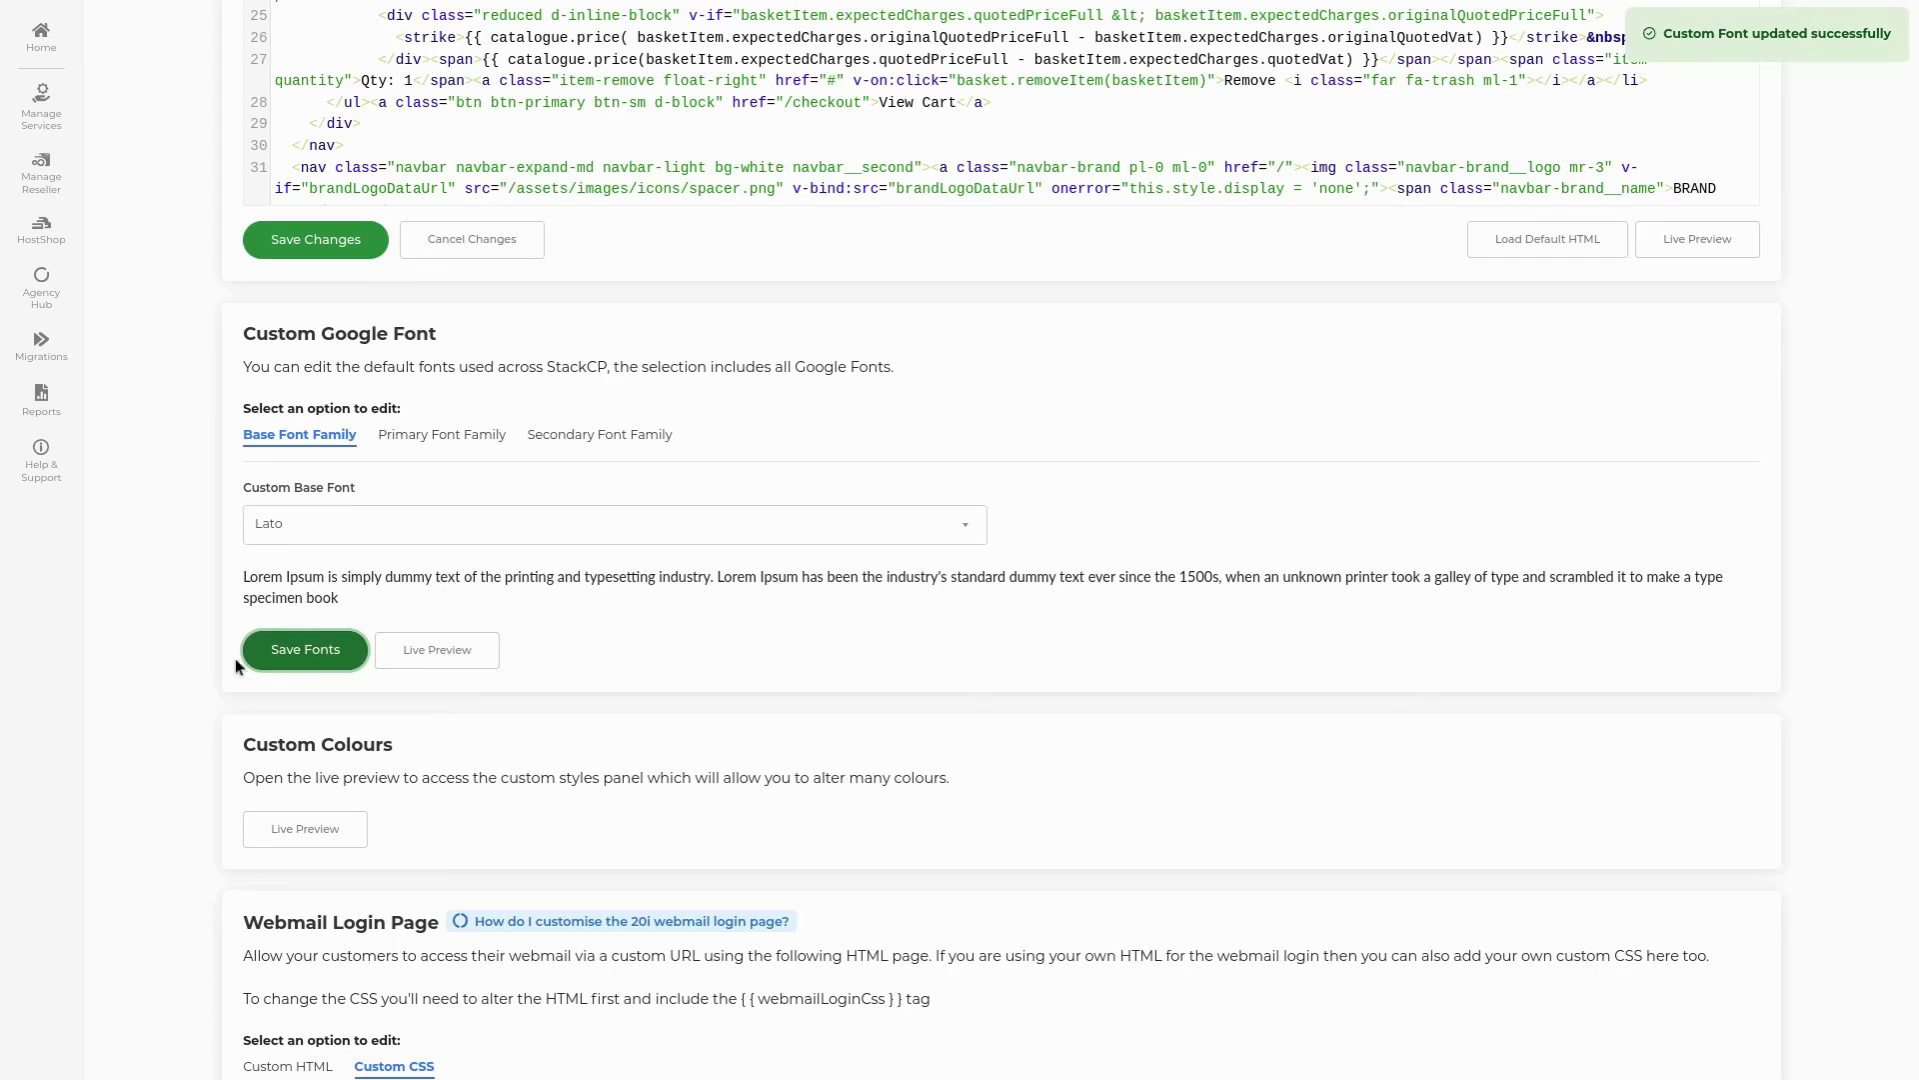
Load the default HTML into the Webmail Login Page's Custom HTML and save it
scroll(228, 662, "down", 5)
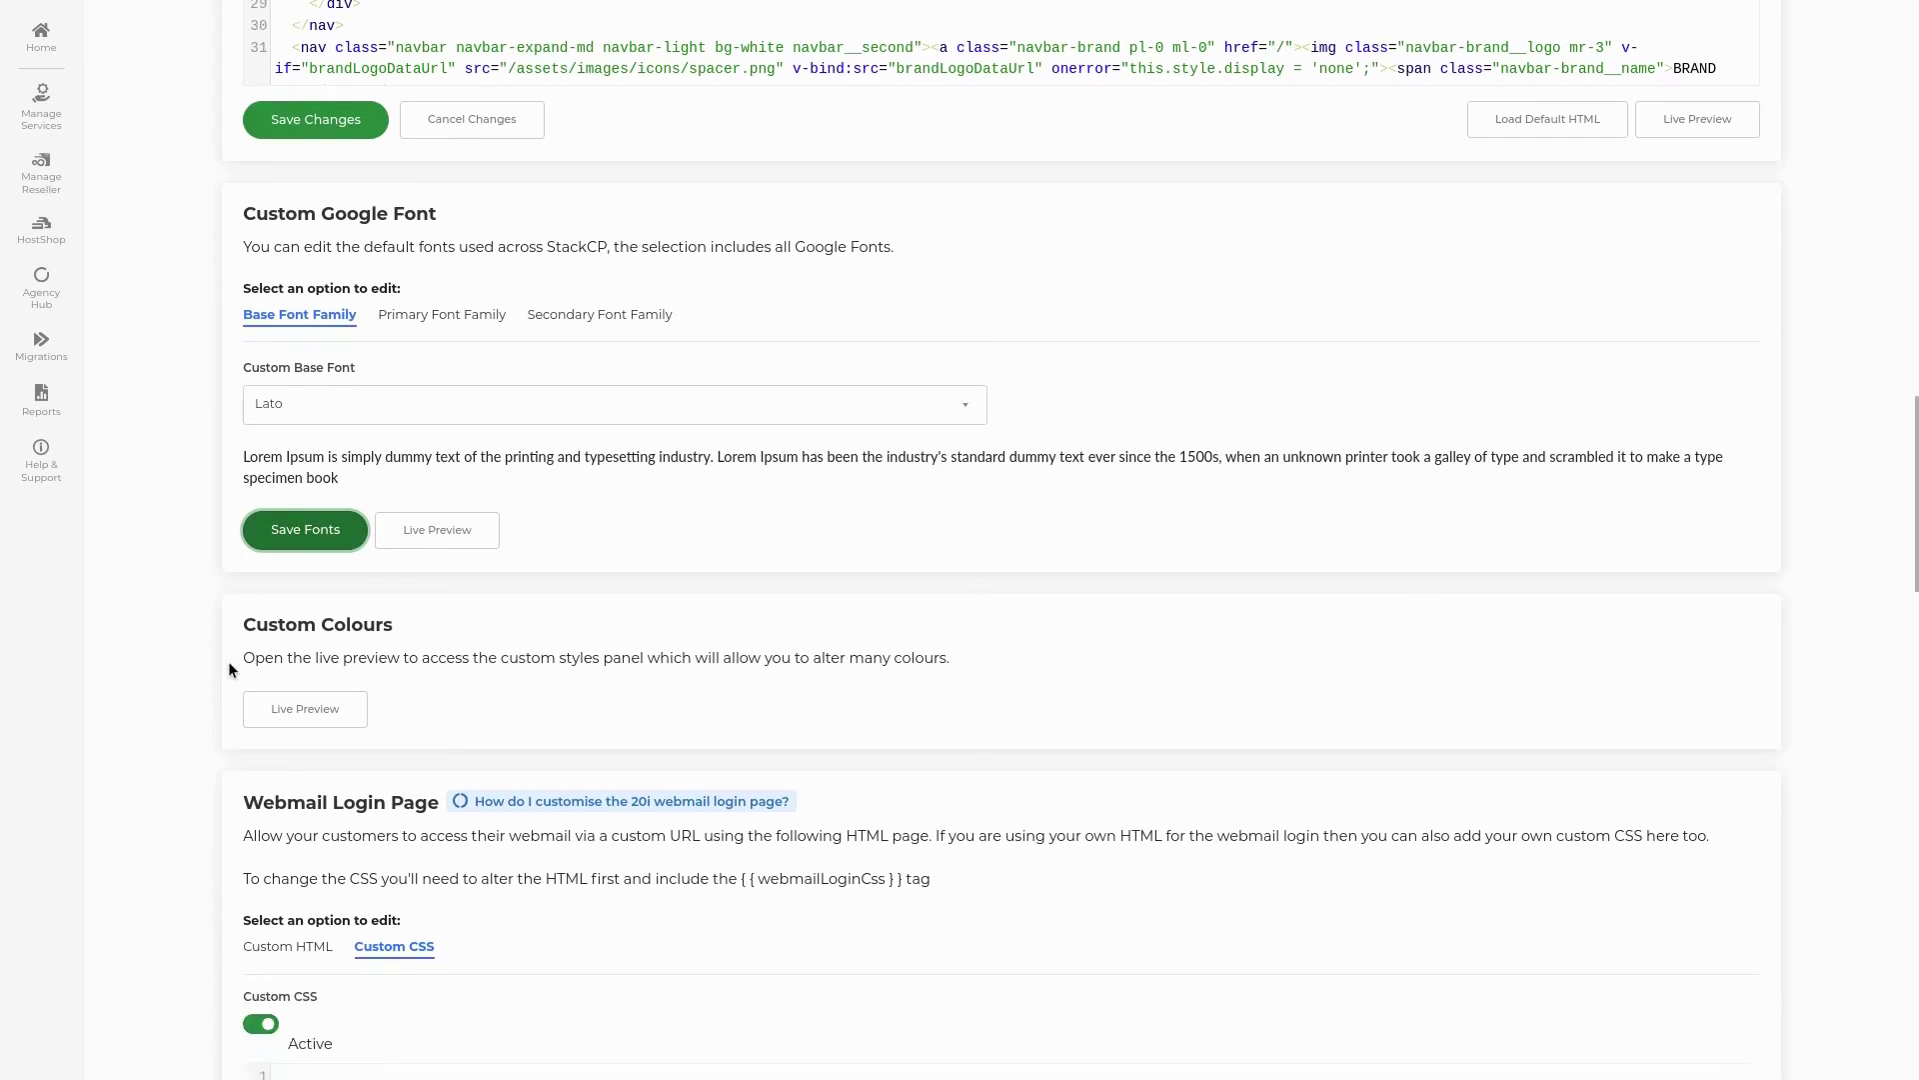
scroll(228, 662, "down", 3)
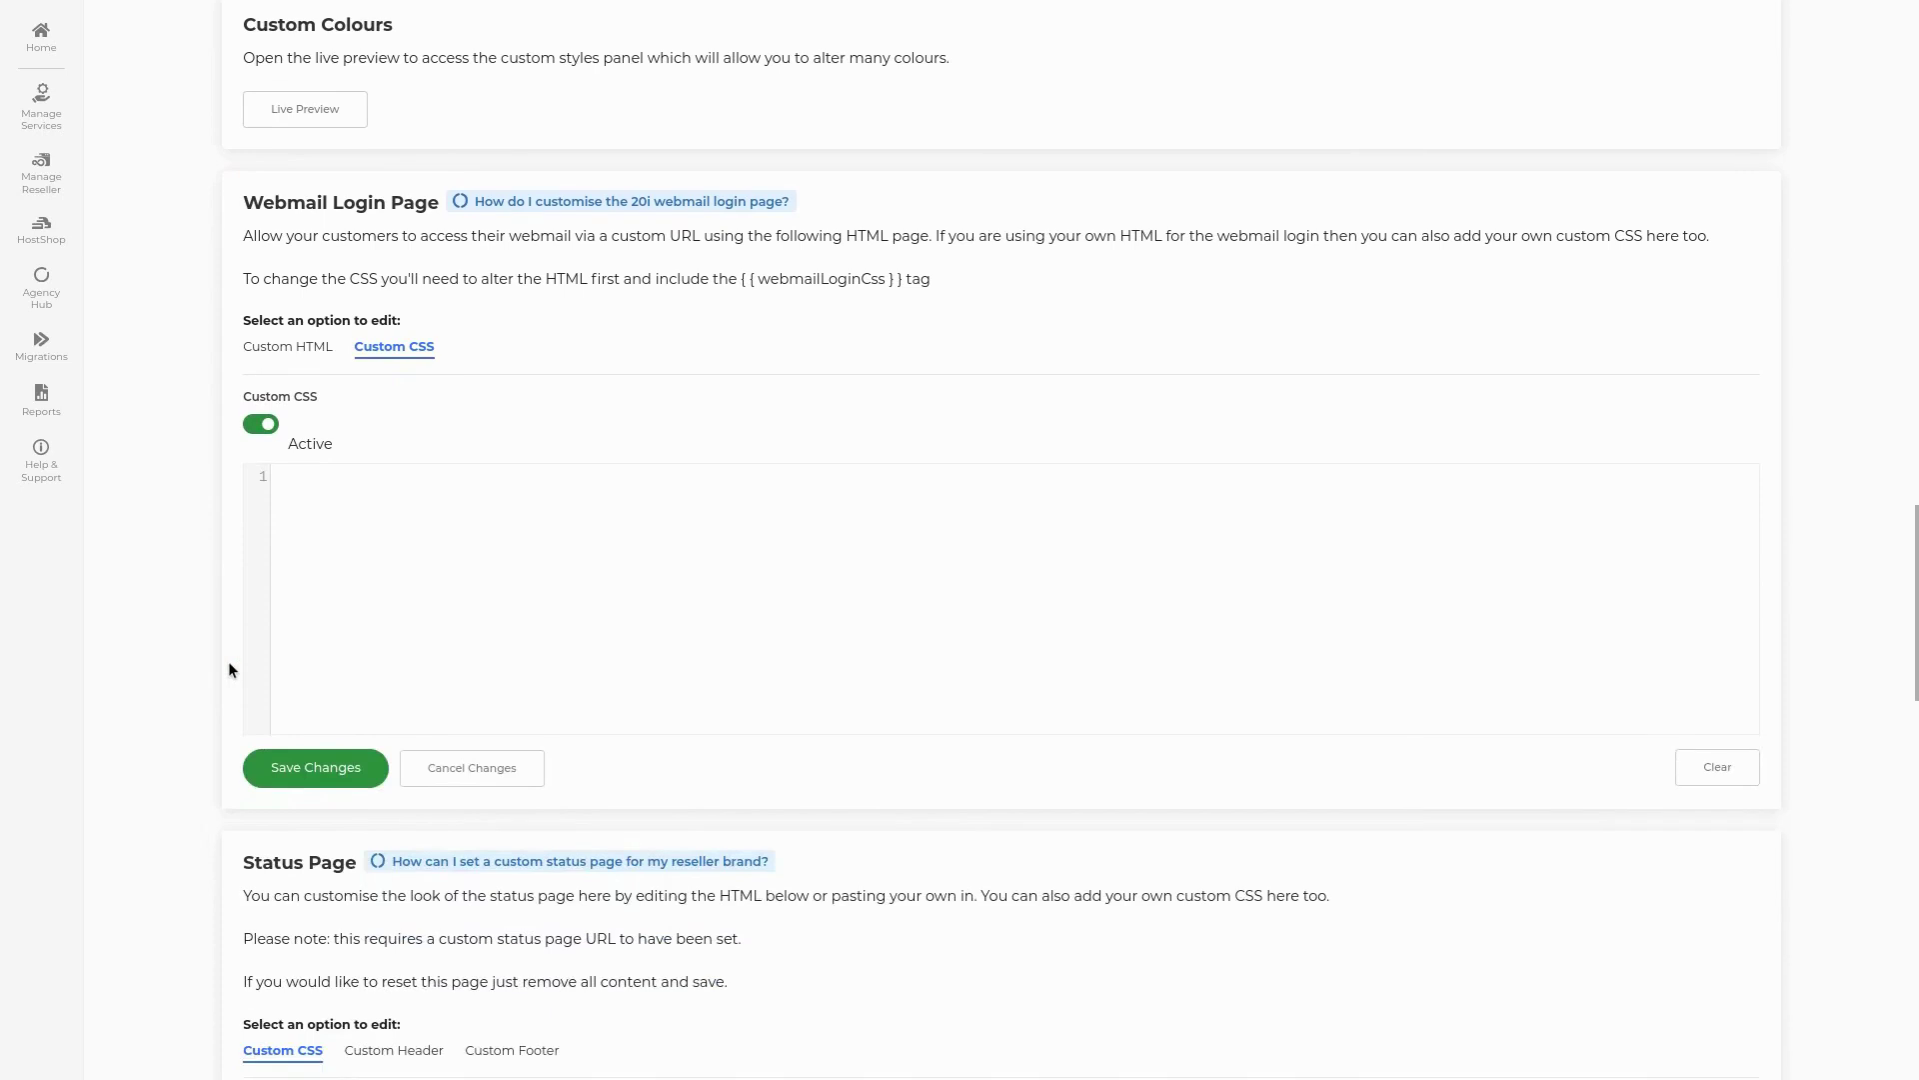
left_click(287, 350)
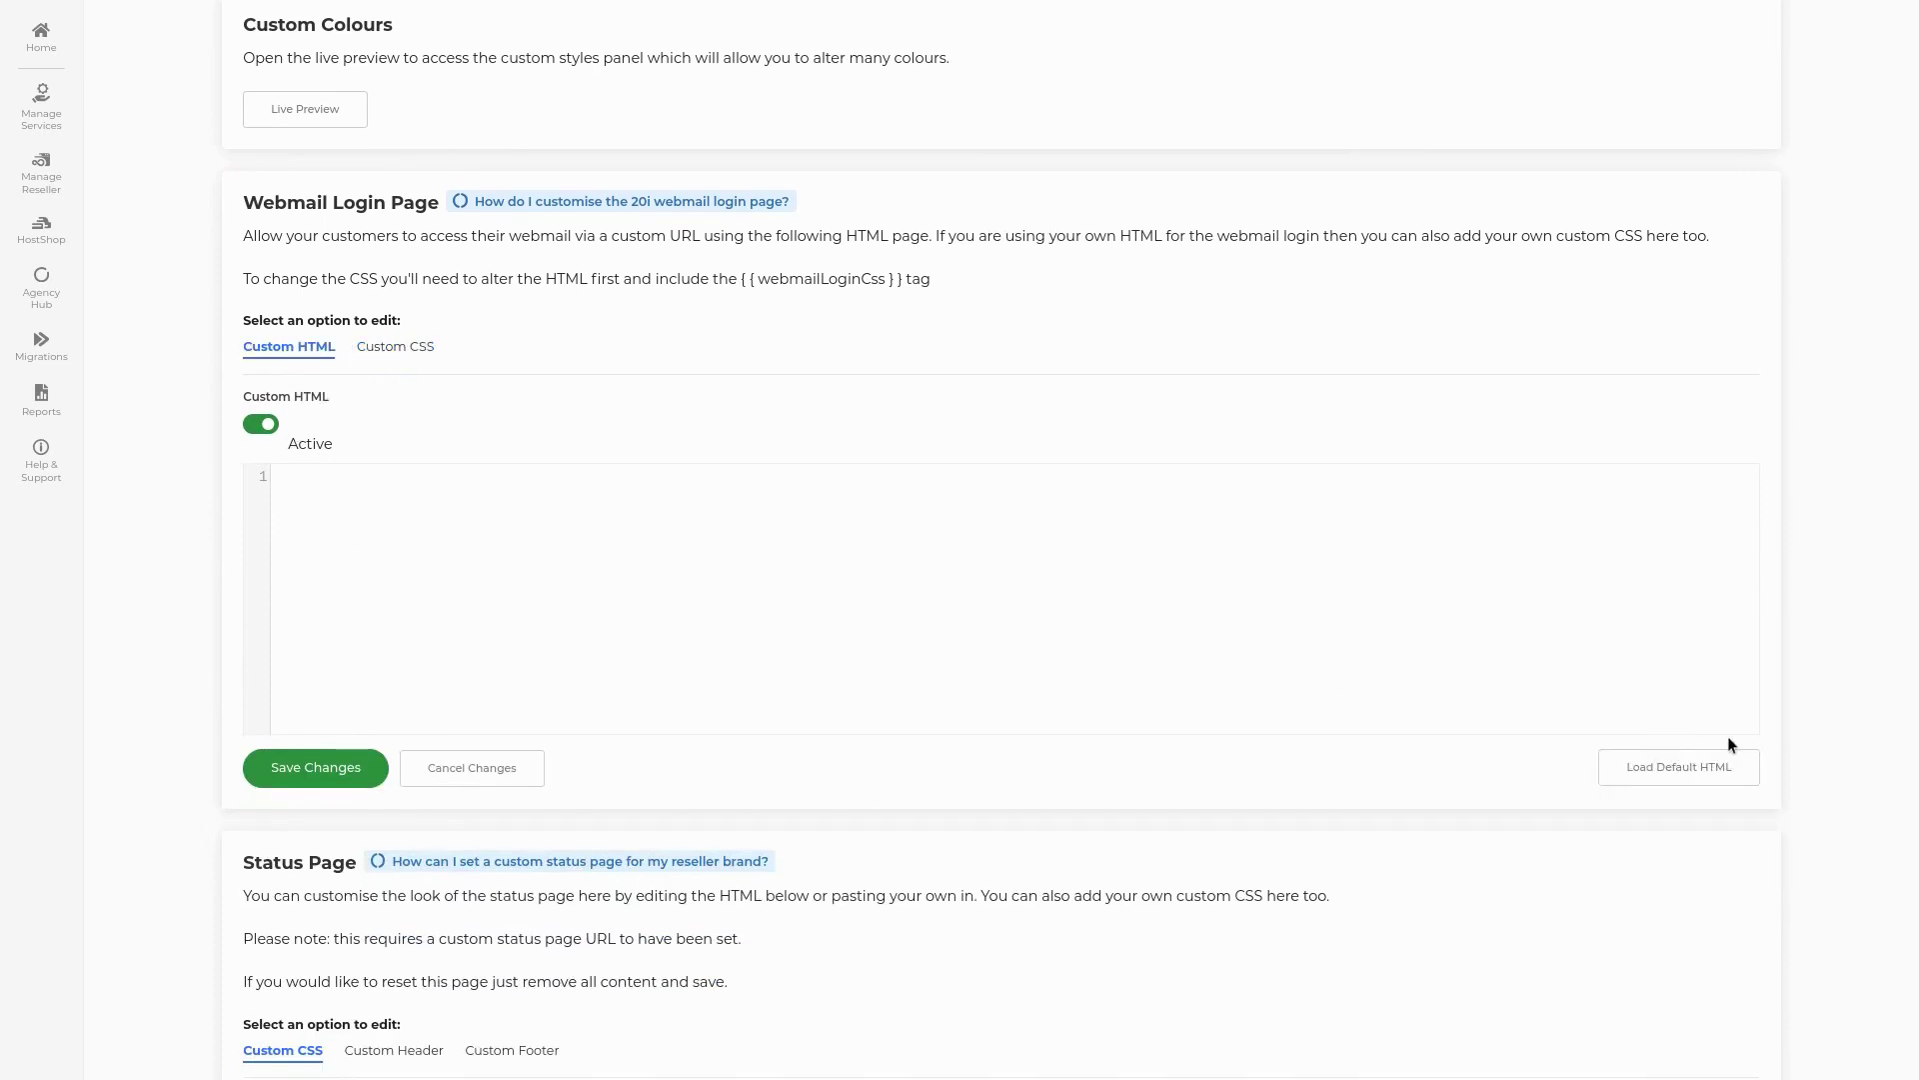
left_click(1713, 770)
scroll(630, 655, "up", 4)
scroll(630, 654, "down", 3)
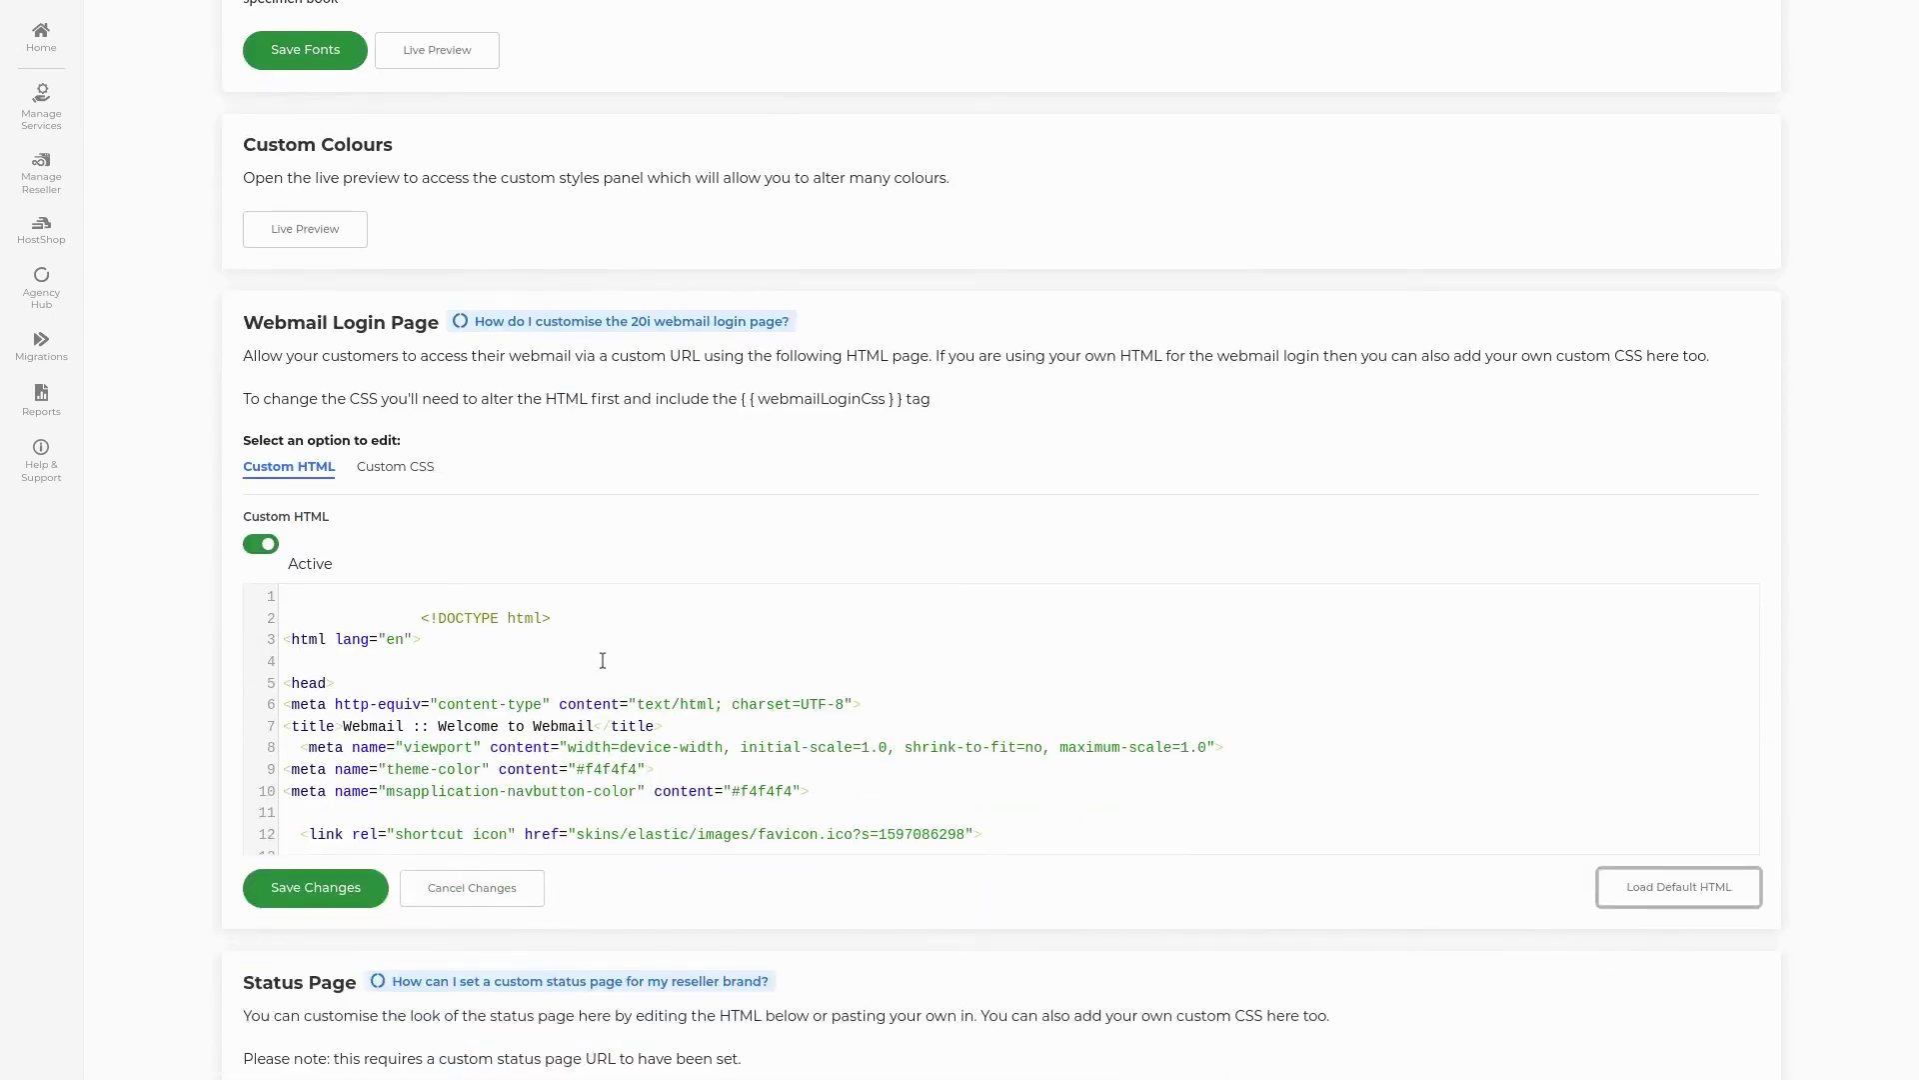
scroll(603, 660, "down", 6)
scroll(603, 660, "down", 6)
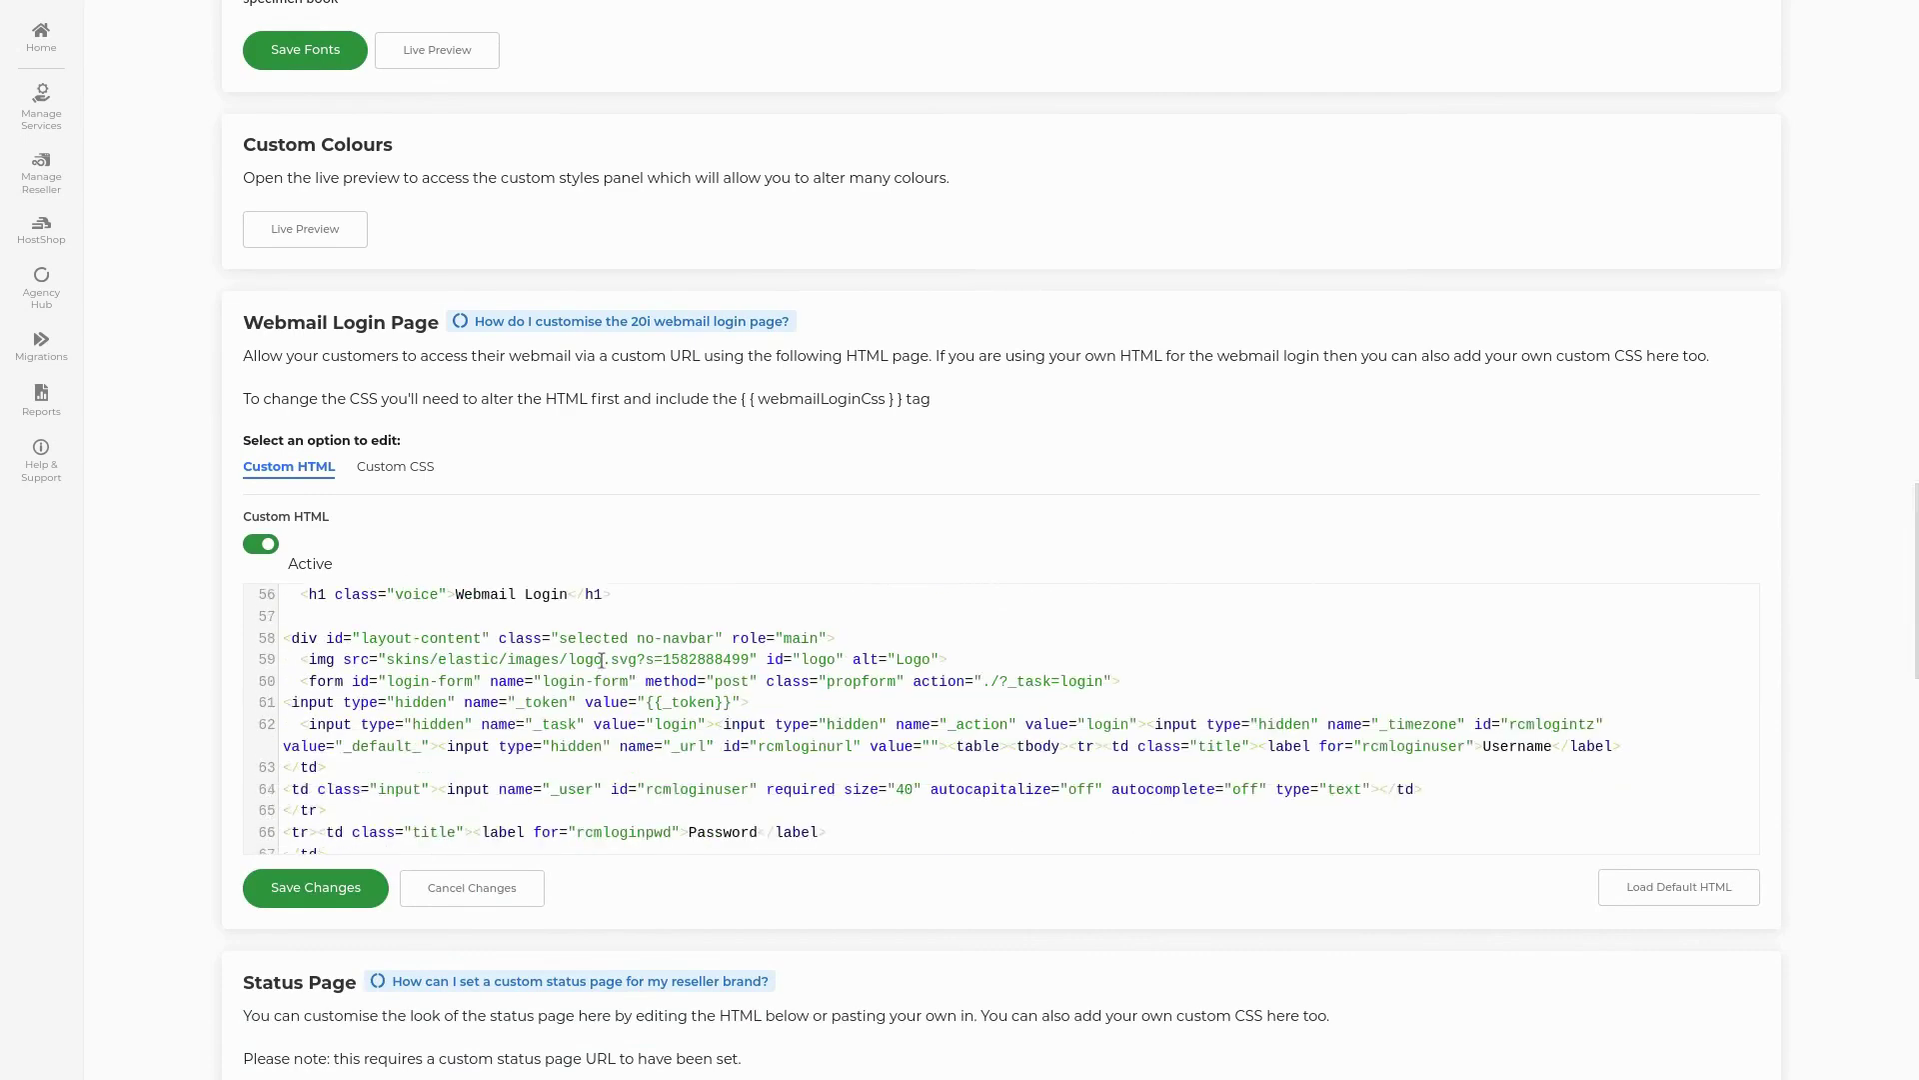
left_click(338, 886)
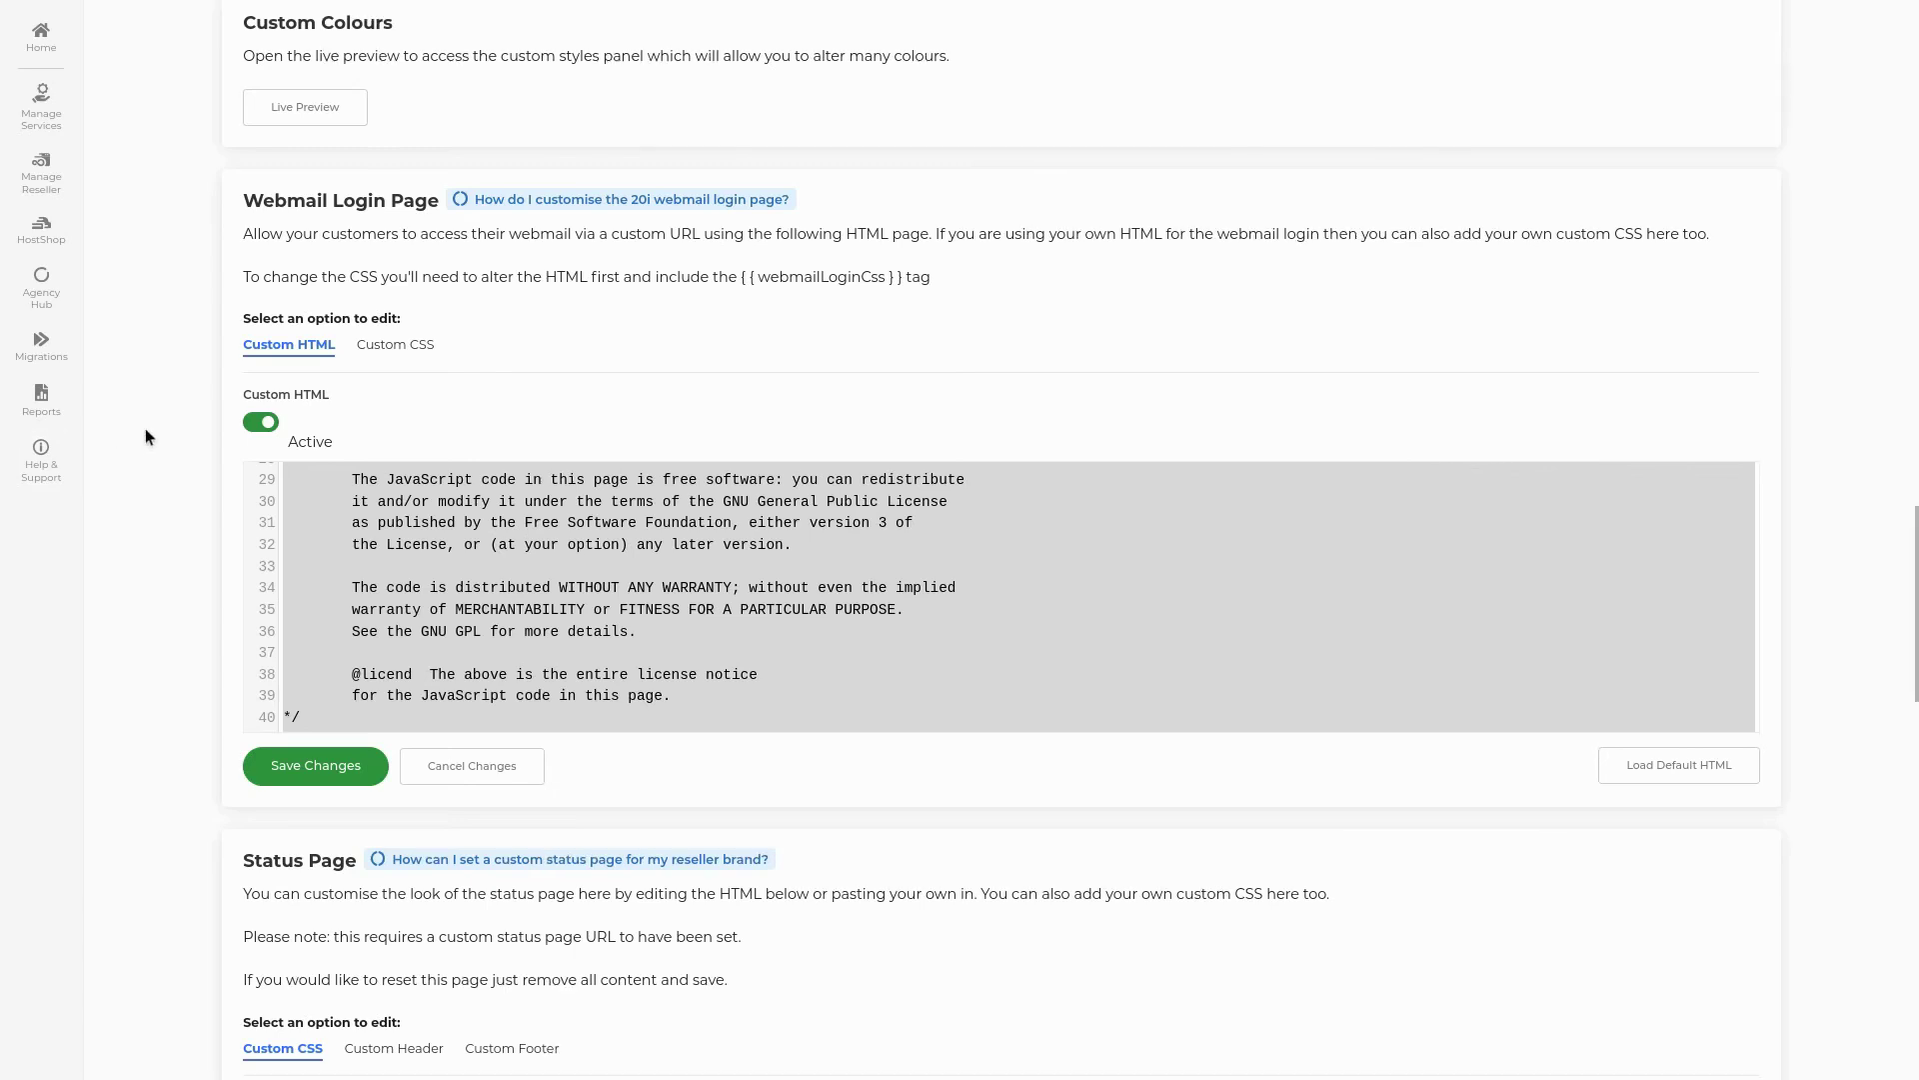
scroll(146, 428, "down", 5)
scroll(146, 432, "down", 1)
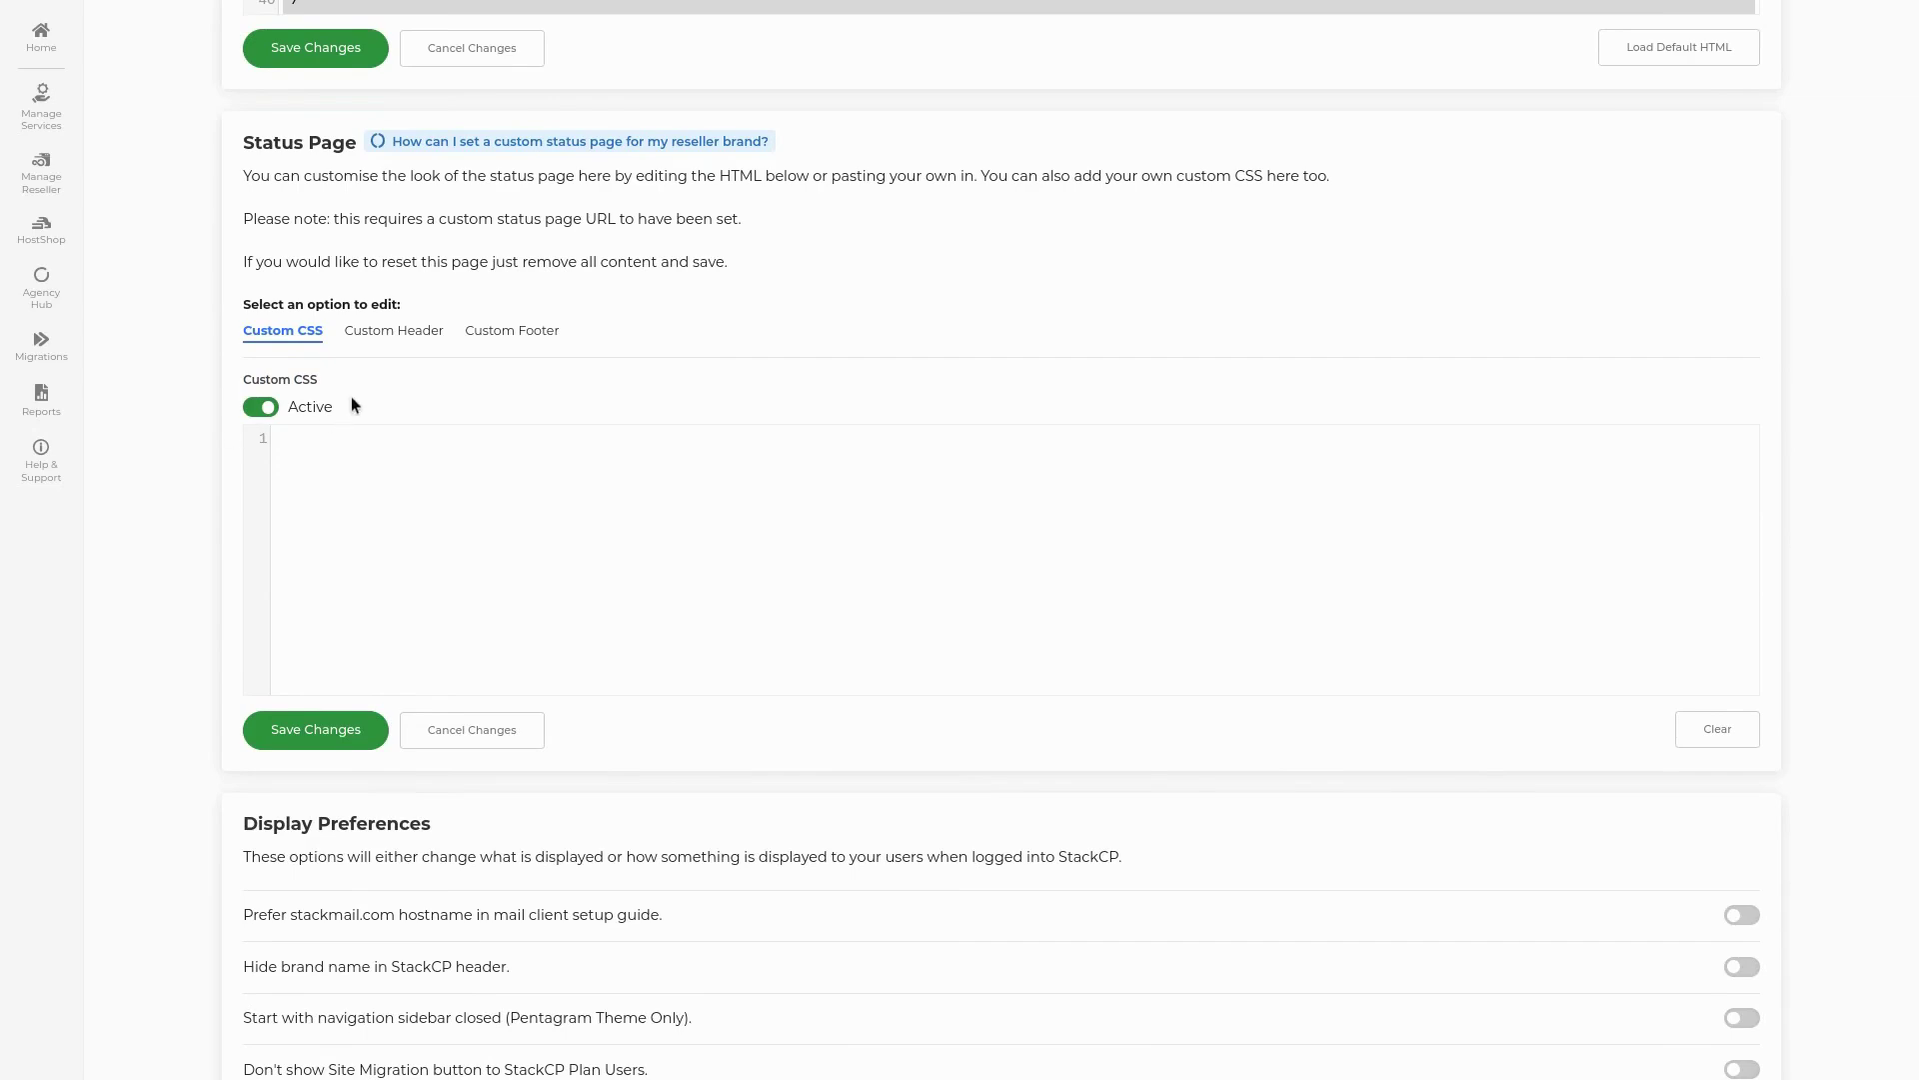
left_click(390, 336)
left_click(494, 334)
left_click(294, 340)
left_click(396, 334)
left_click(490, 334)
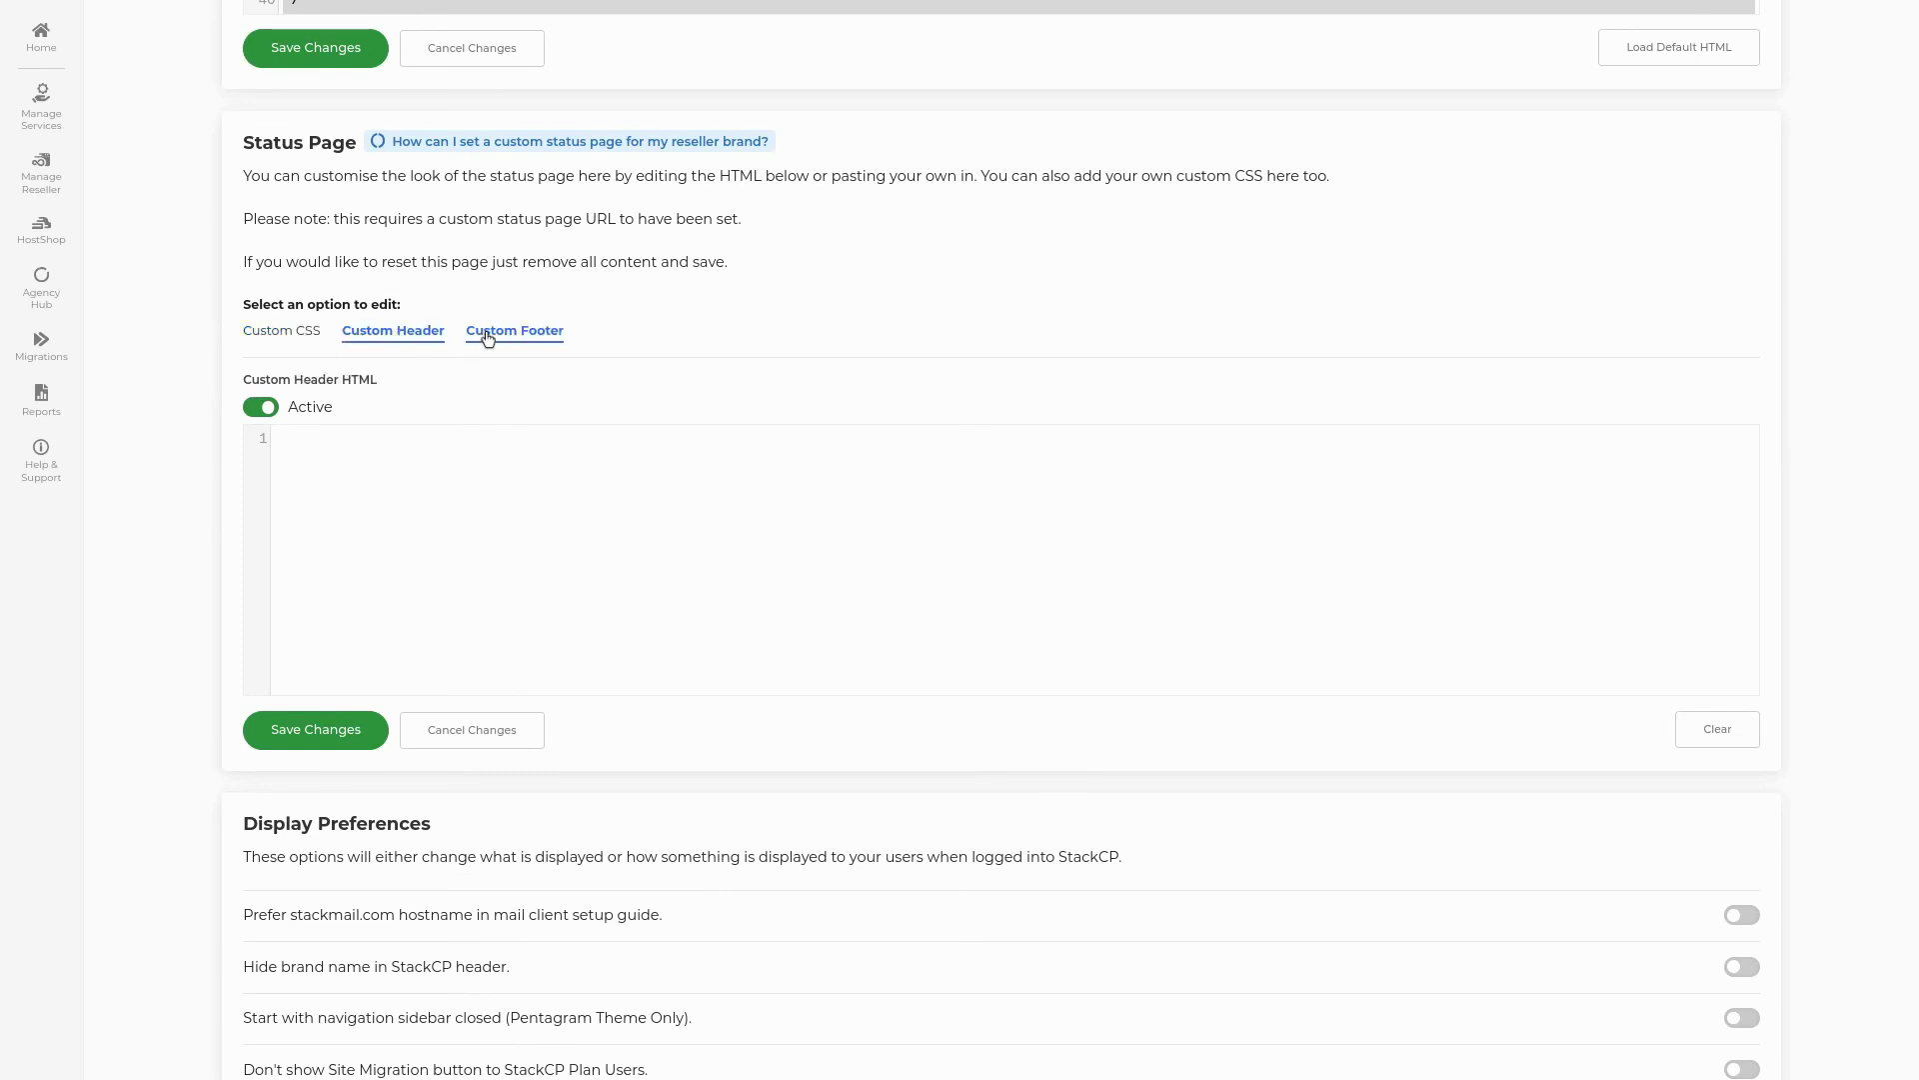
left_click(284, 336)
scroll(313, 739, "up", 1)
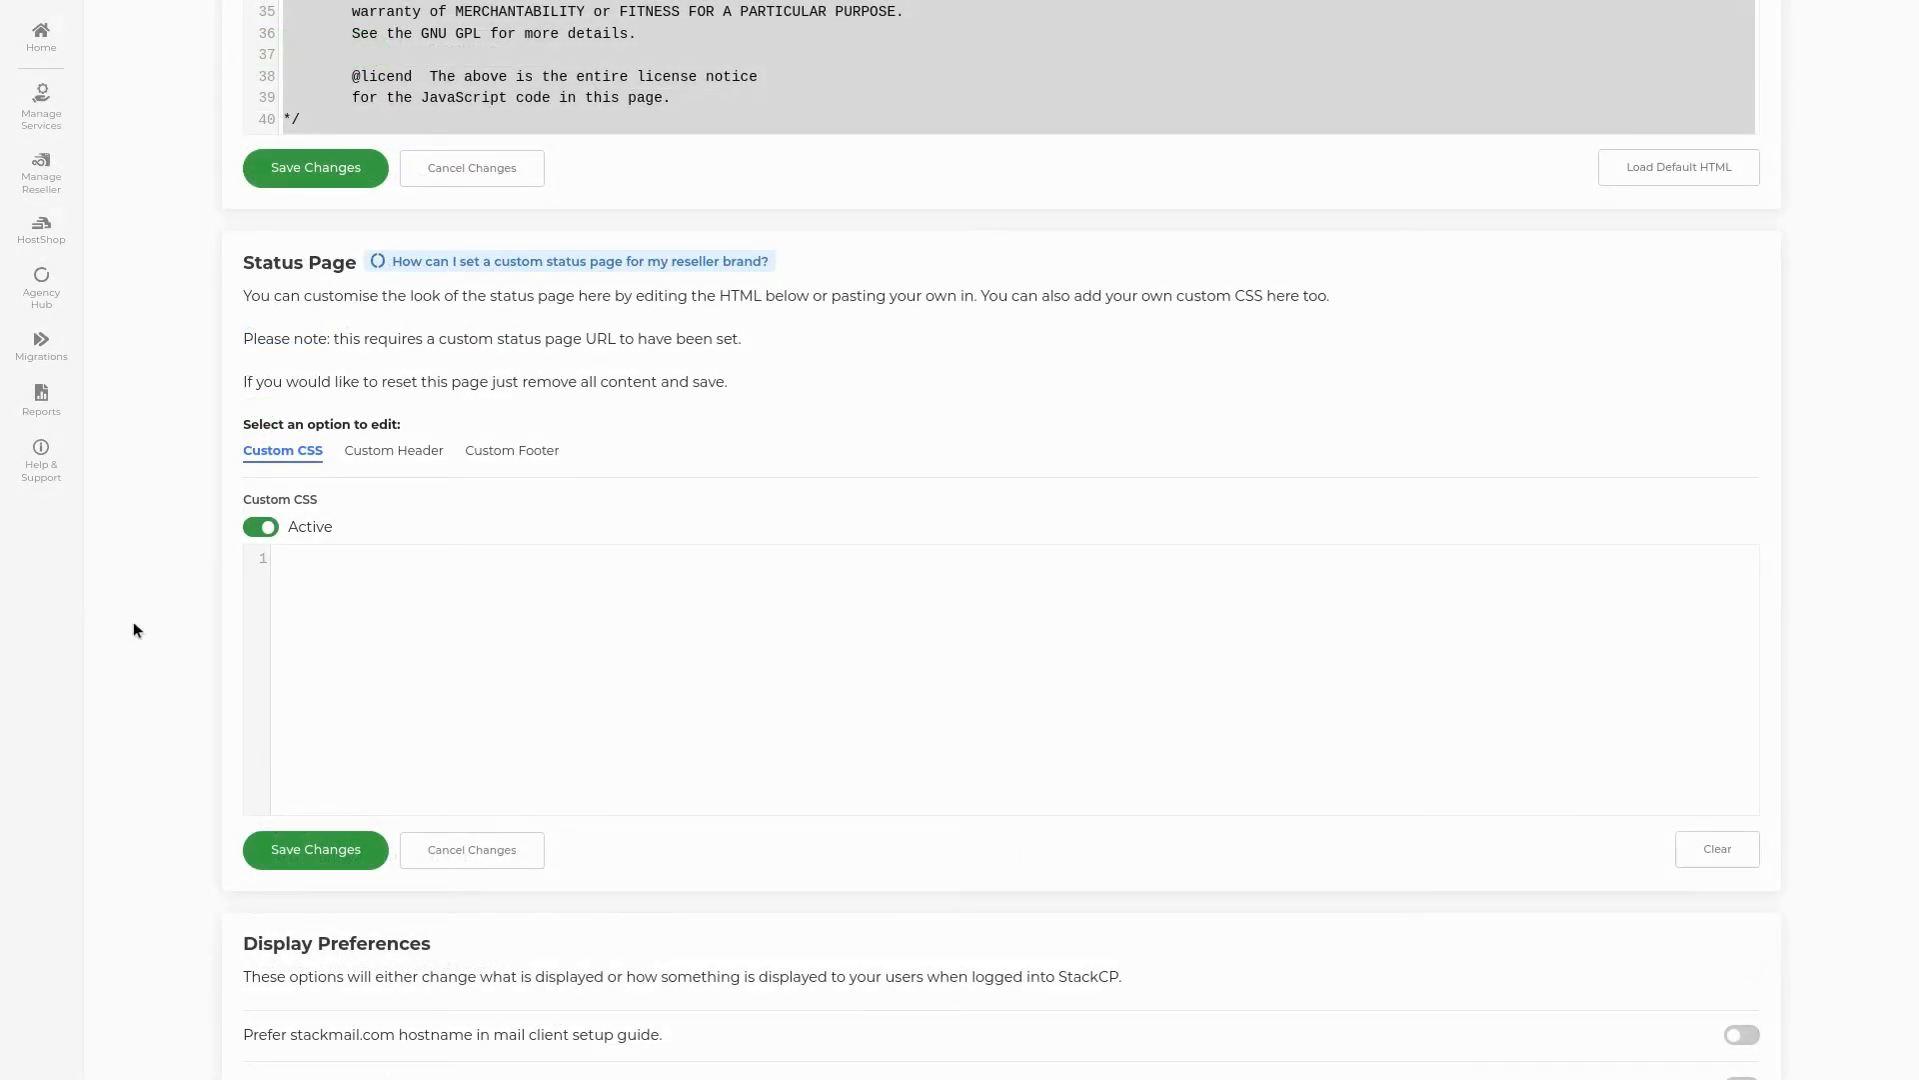
scroll(134, 625, "up", 10)
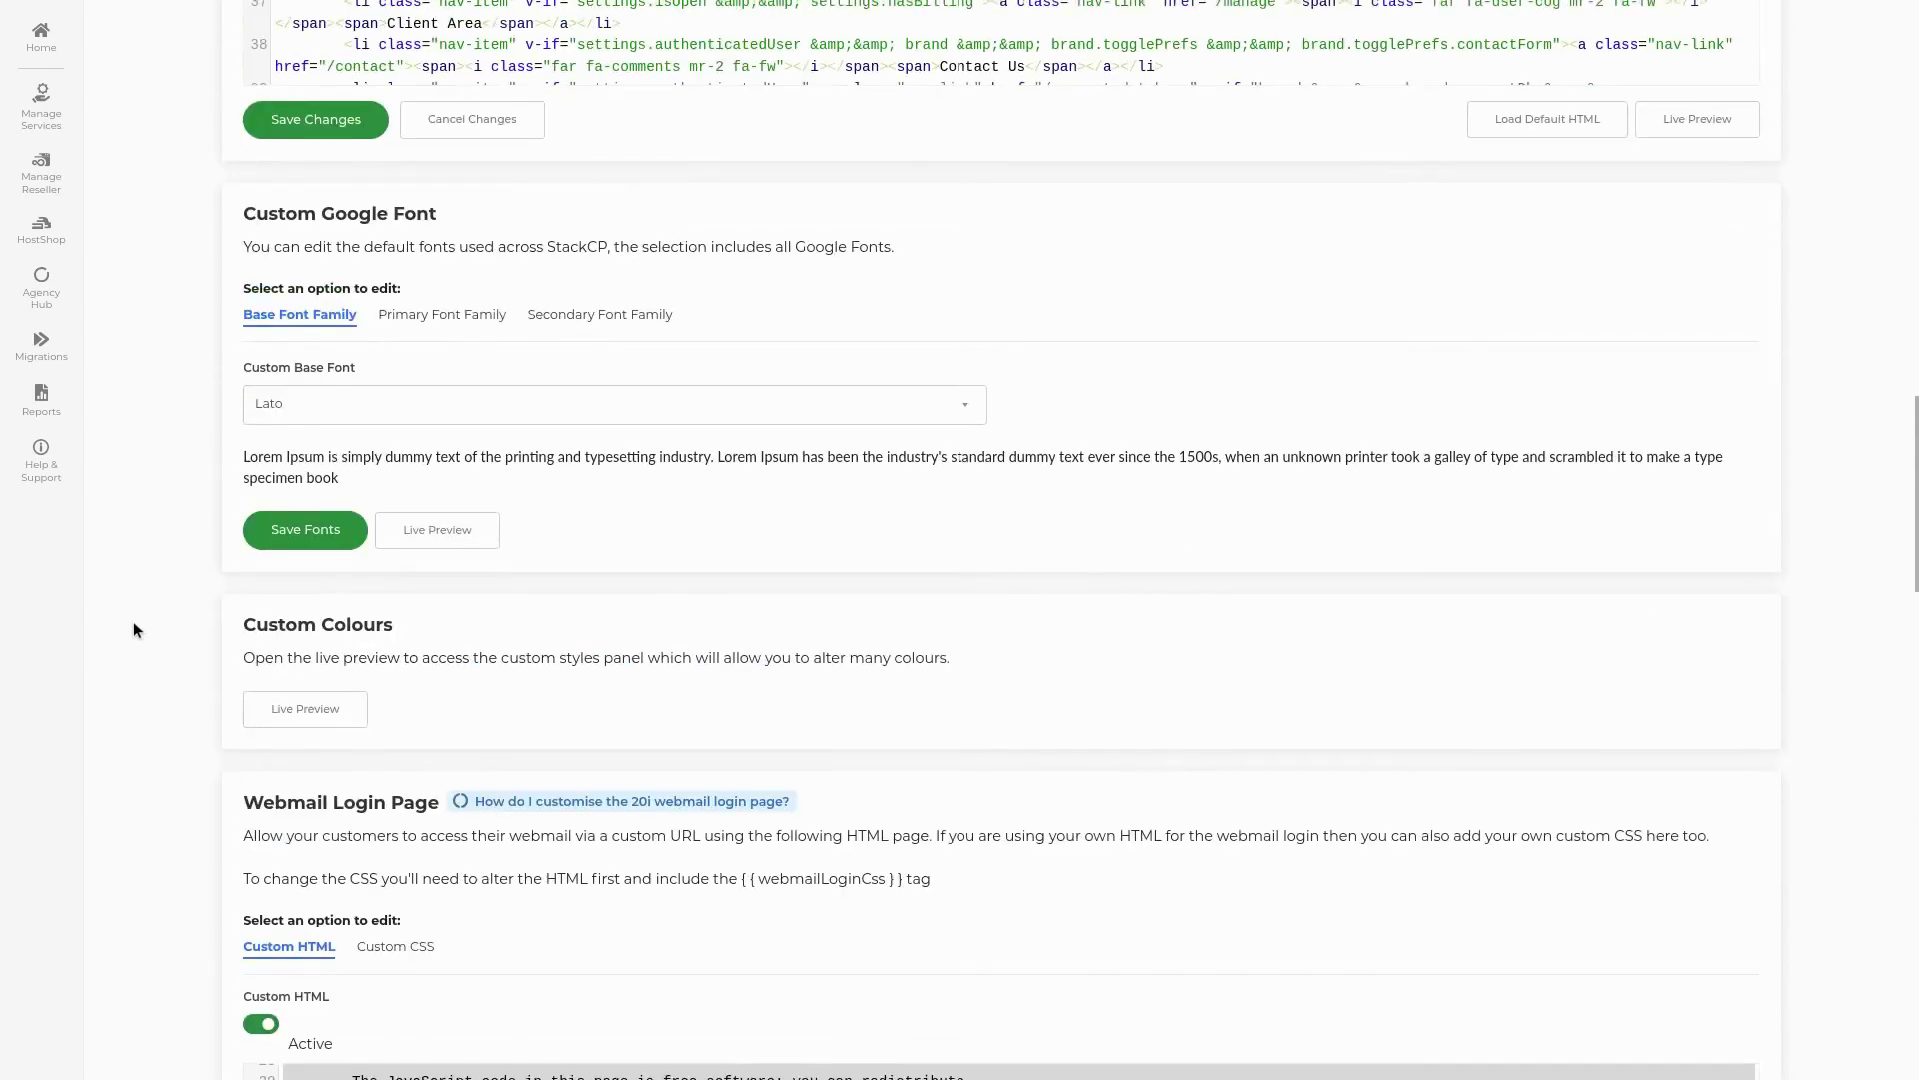
scroll(136, 627, "up", 10)
Go to HostShop's Product Catalogue and show its empty Hosting Products section
scroll(134, 624, "up", 4)
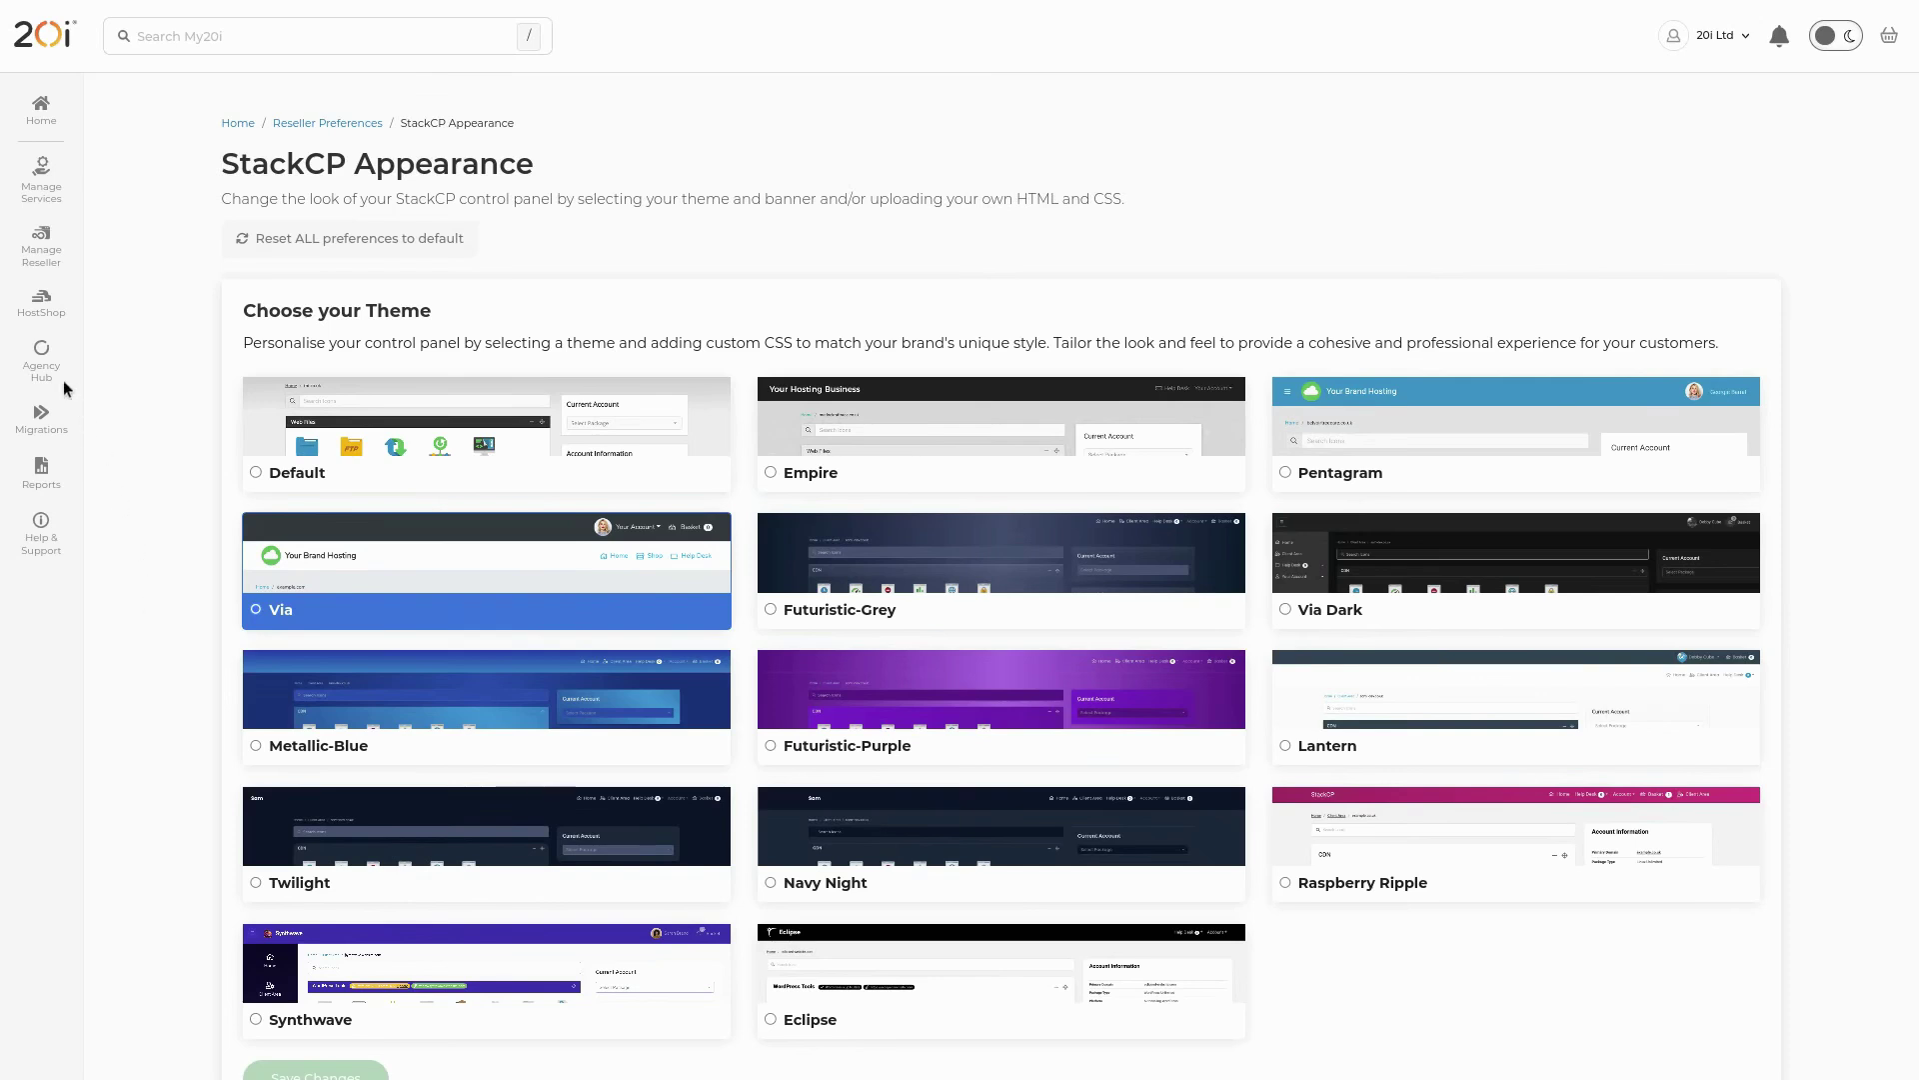
mouse_move(36, 319)
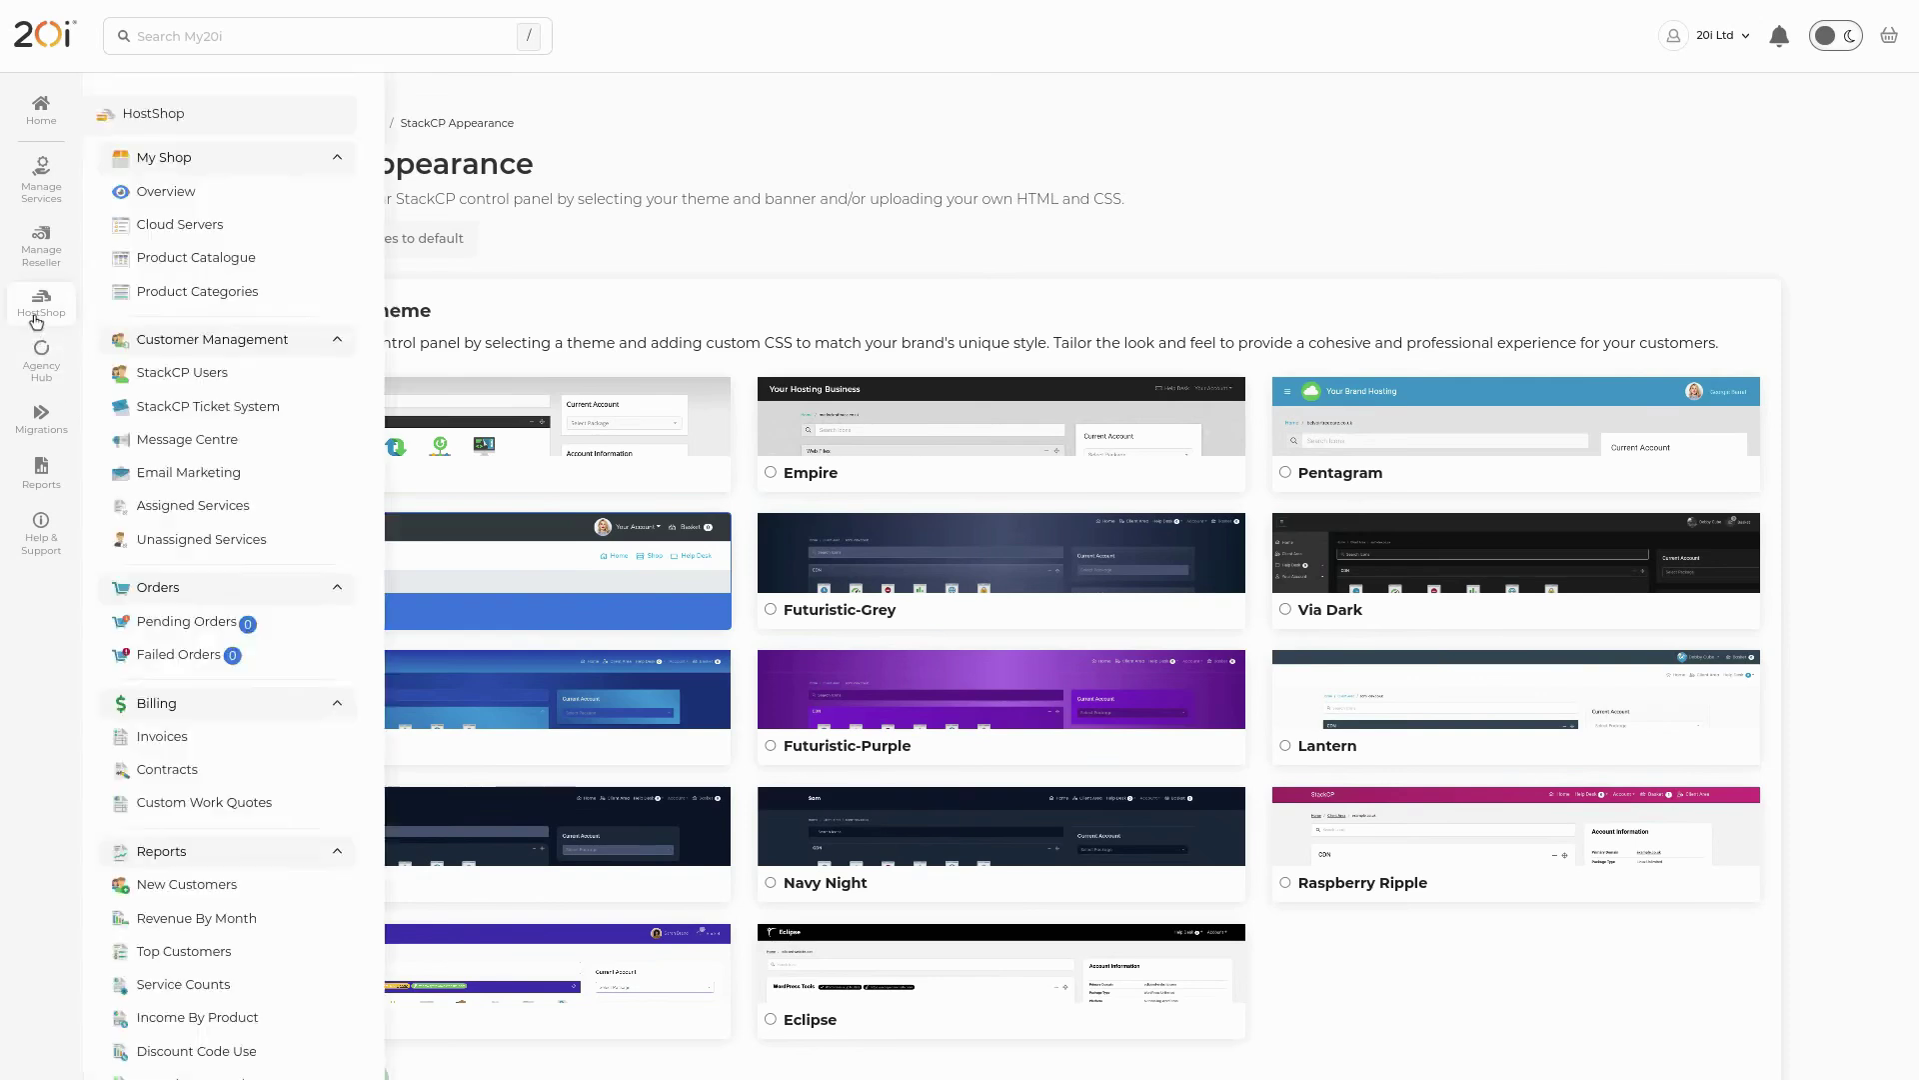
left_click(164, 260)
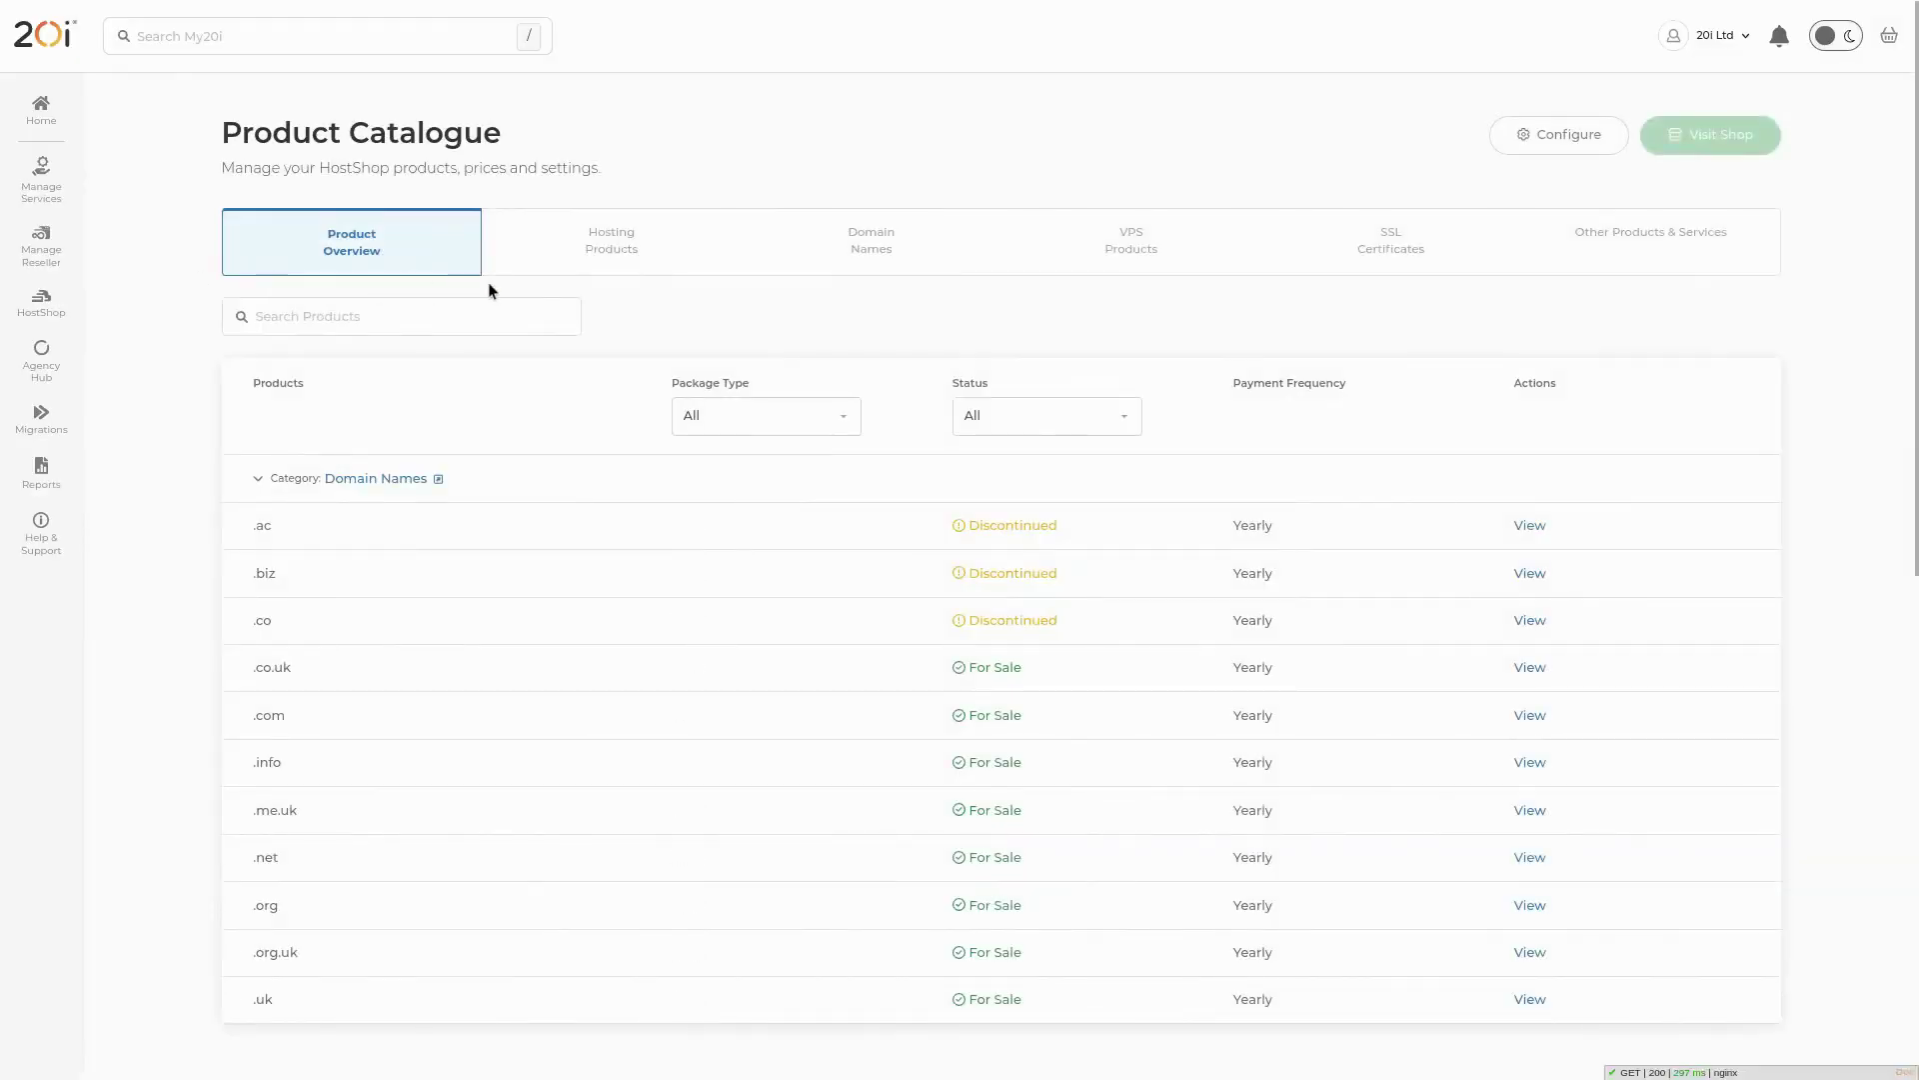
left_click(667, 258)
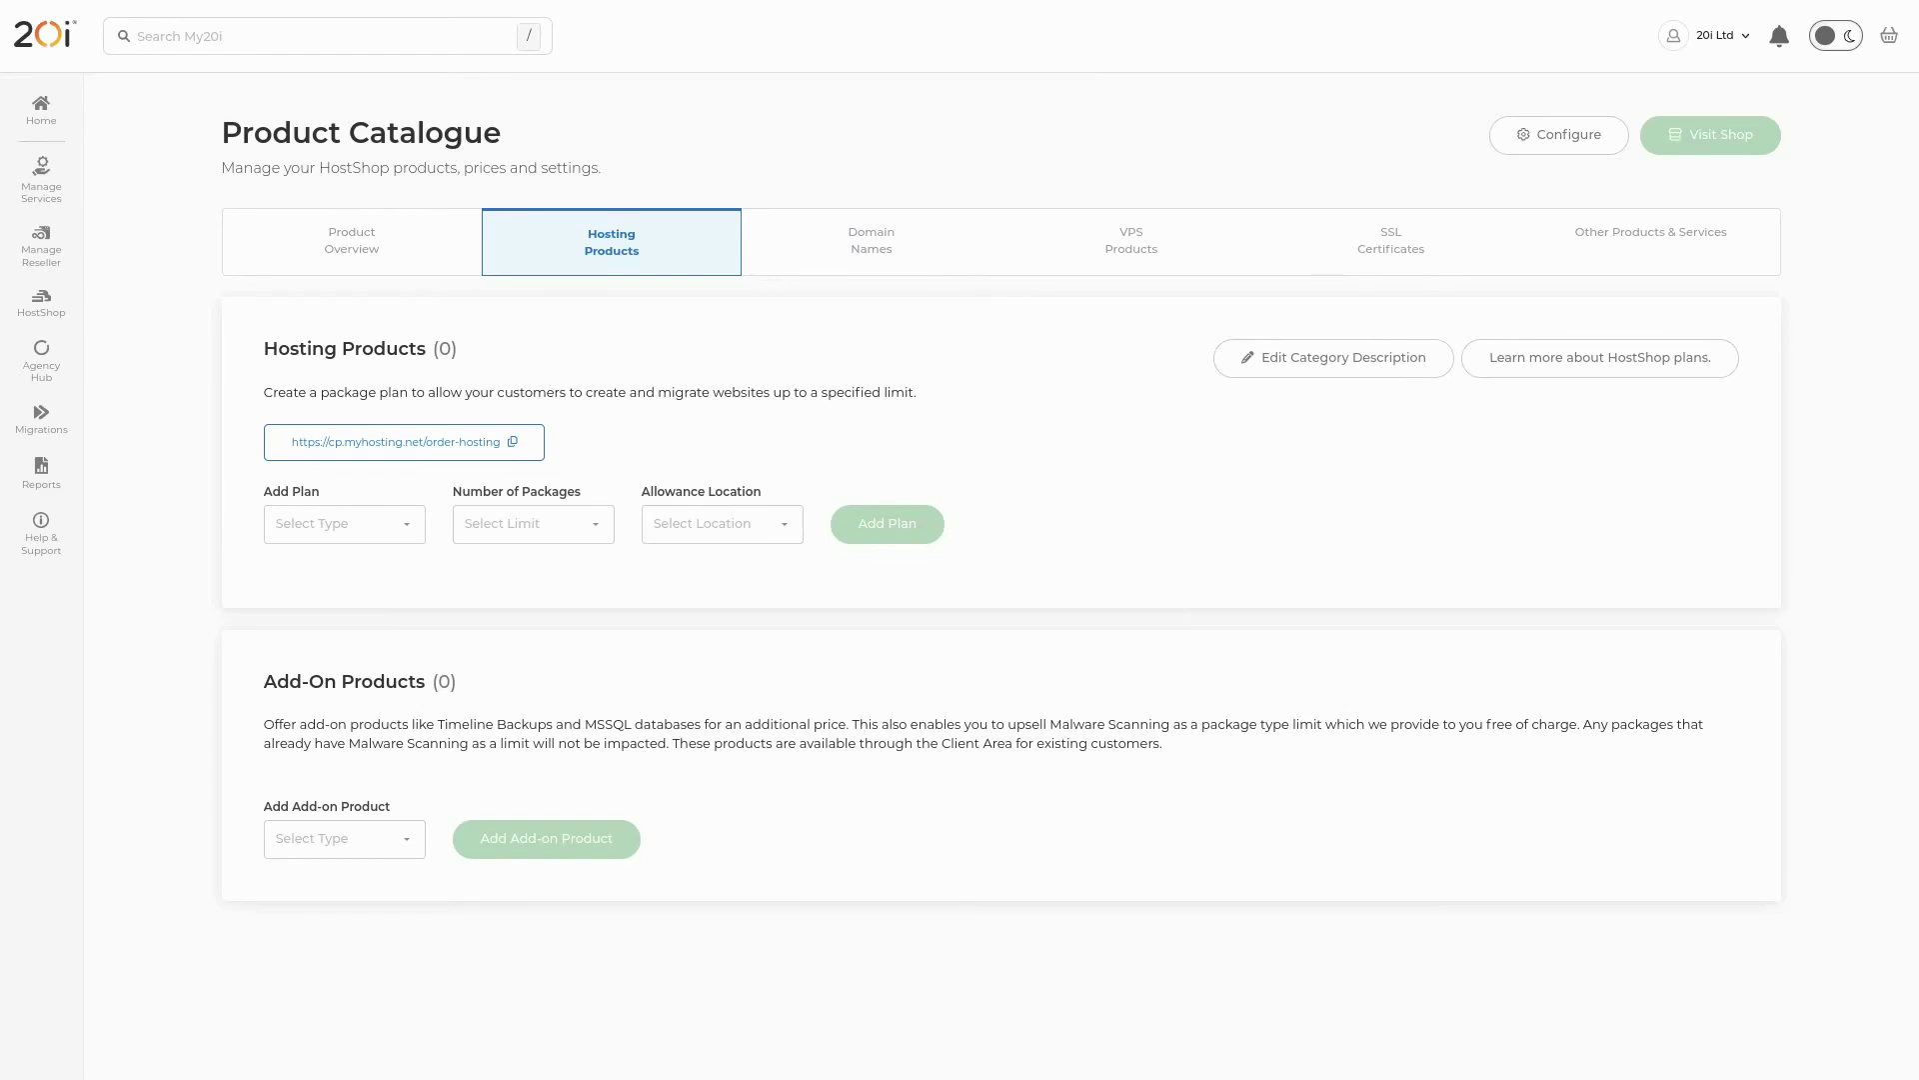
Add a Linux Unlimited hosting plan with 20 packages and UK allowance location
left_click(392, 524)
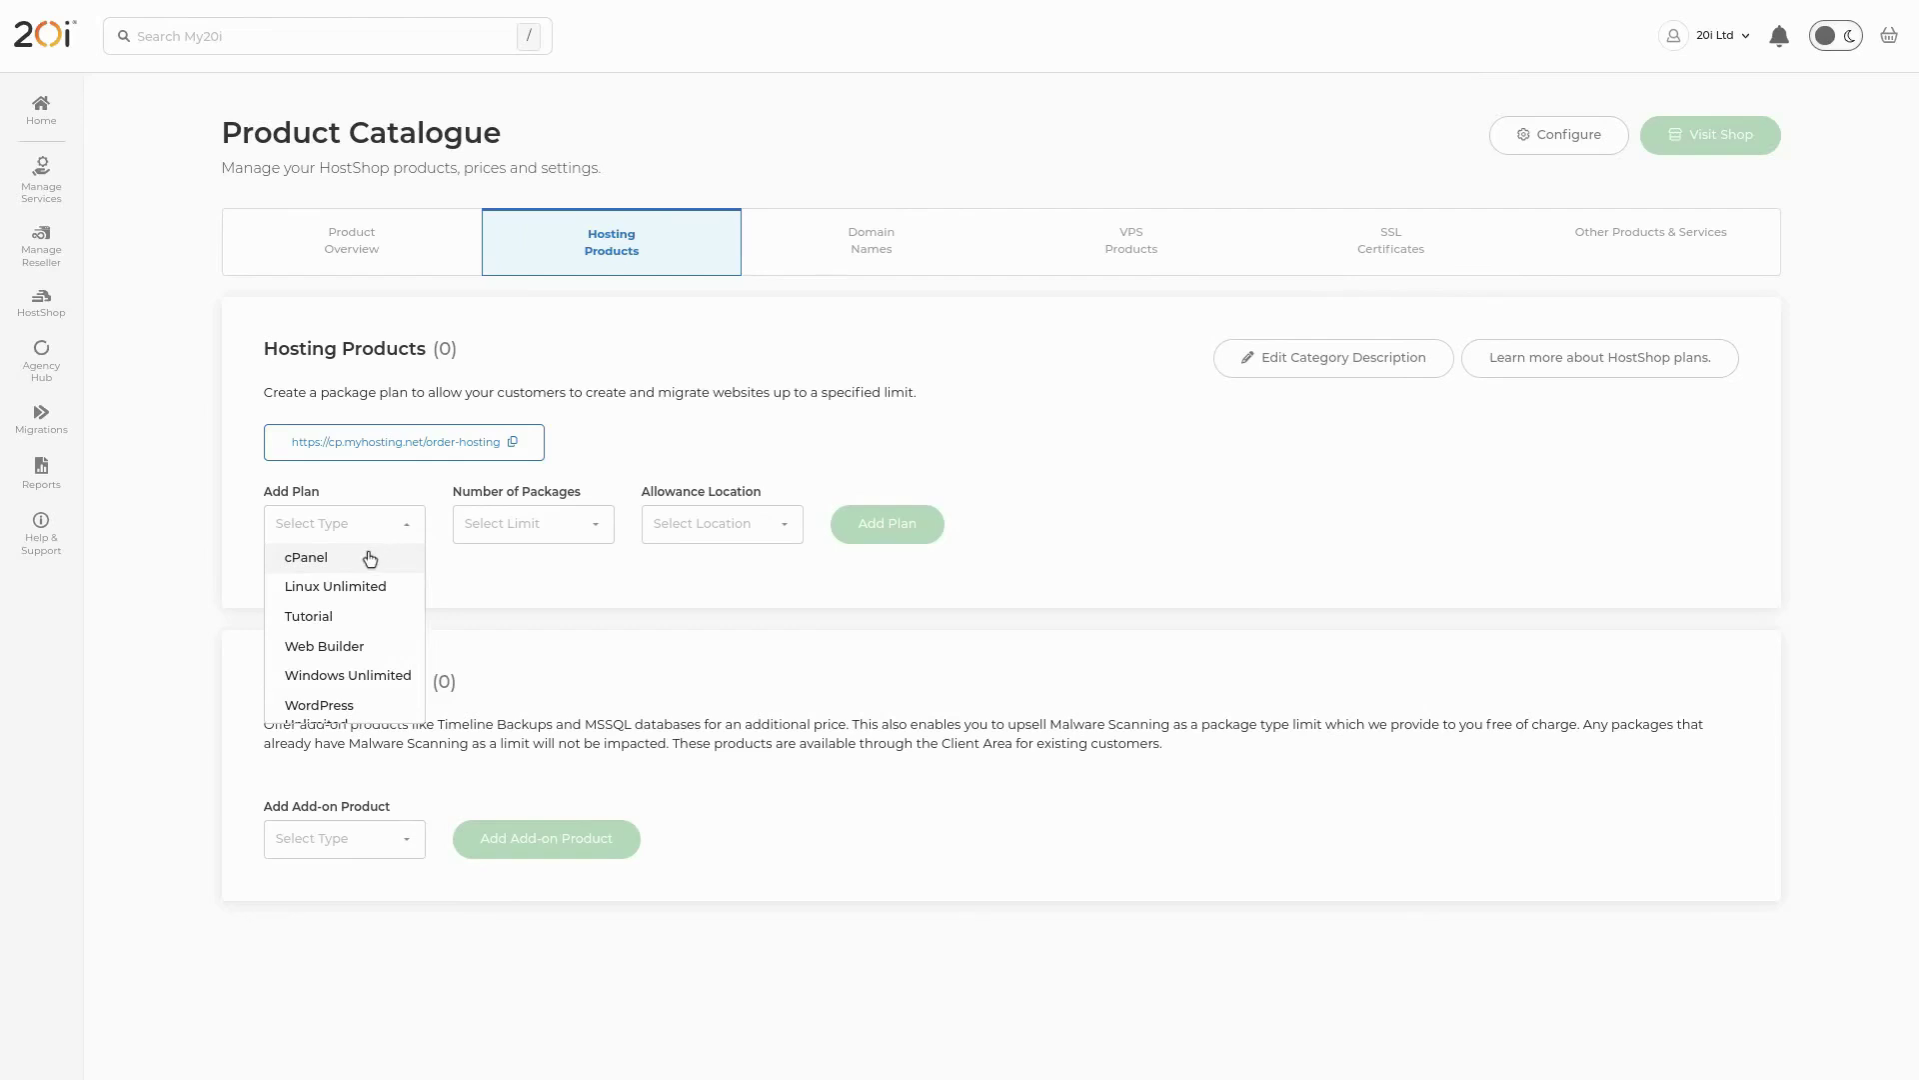
left_click(349, 589)
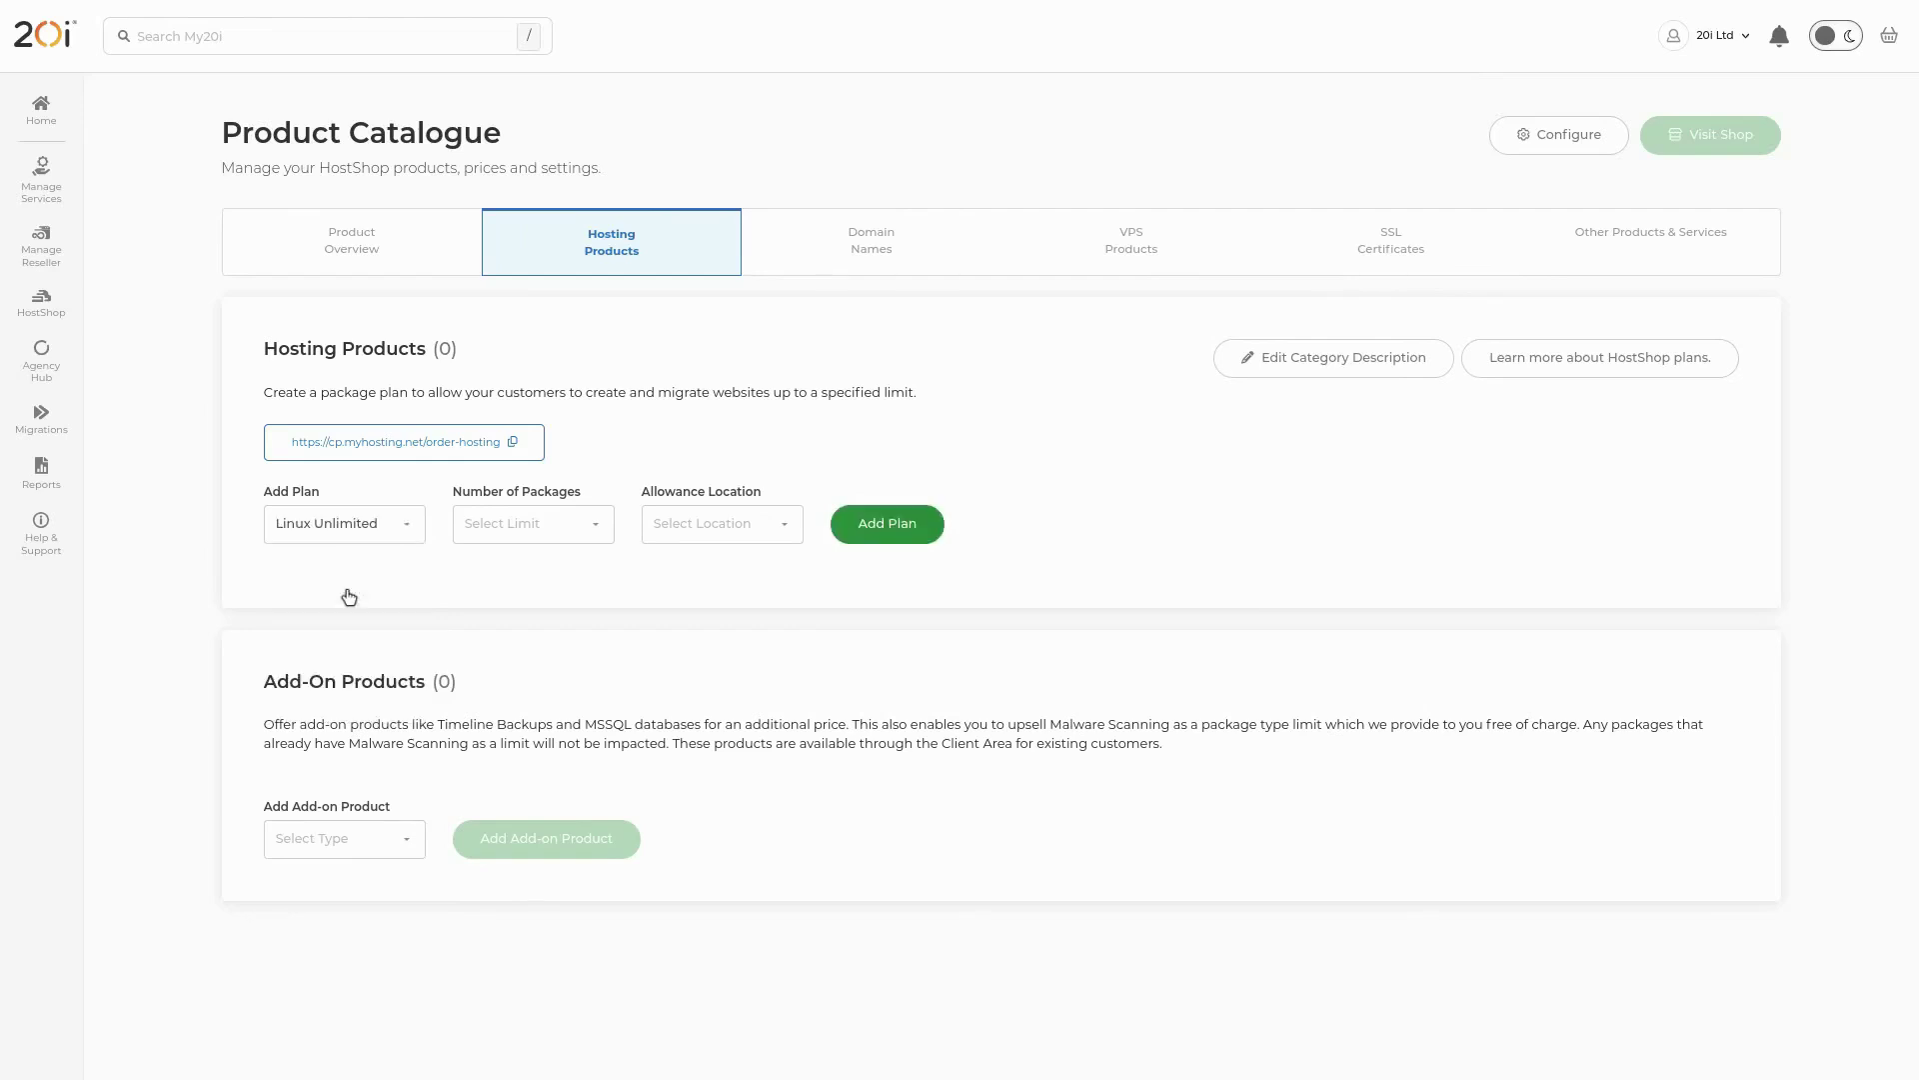
left_click(551, 537)
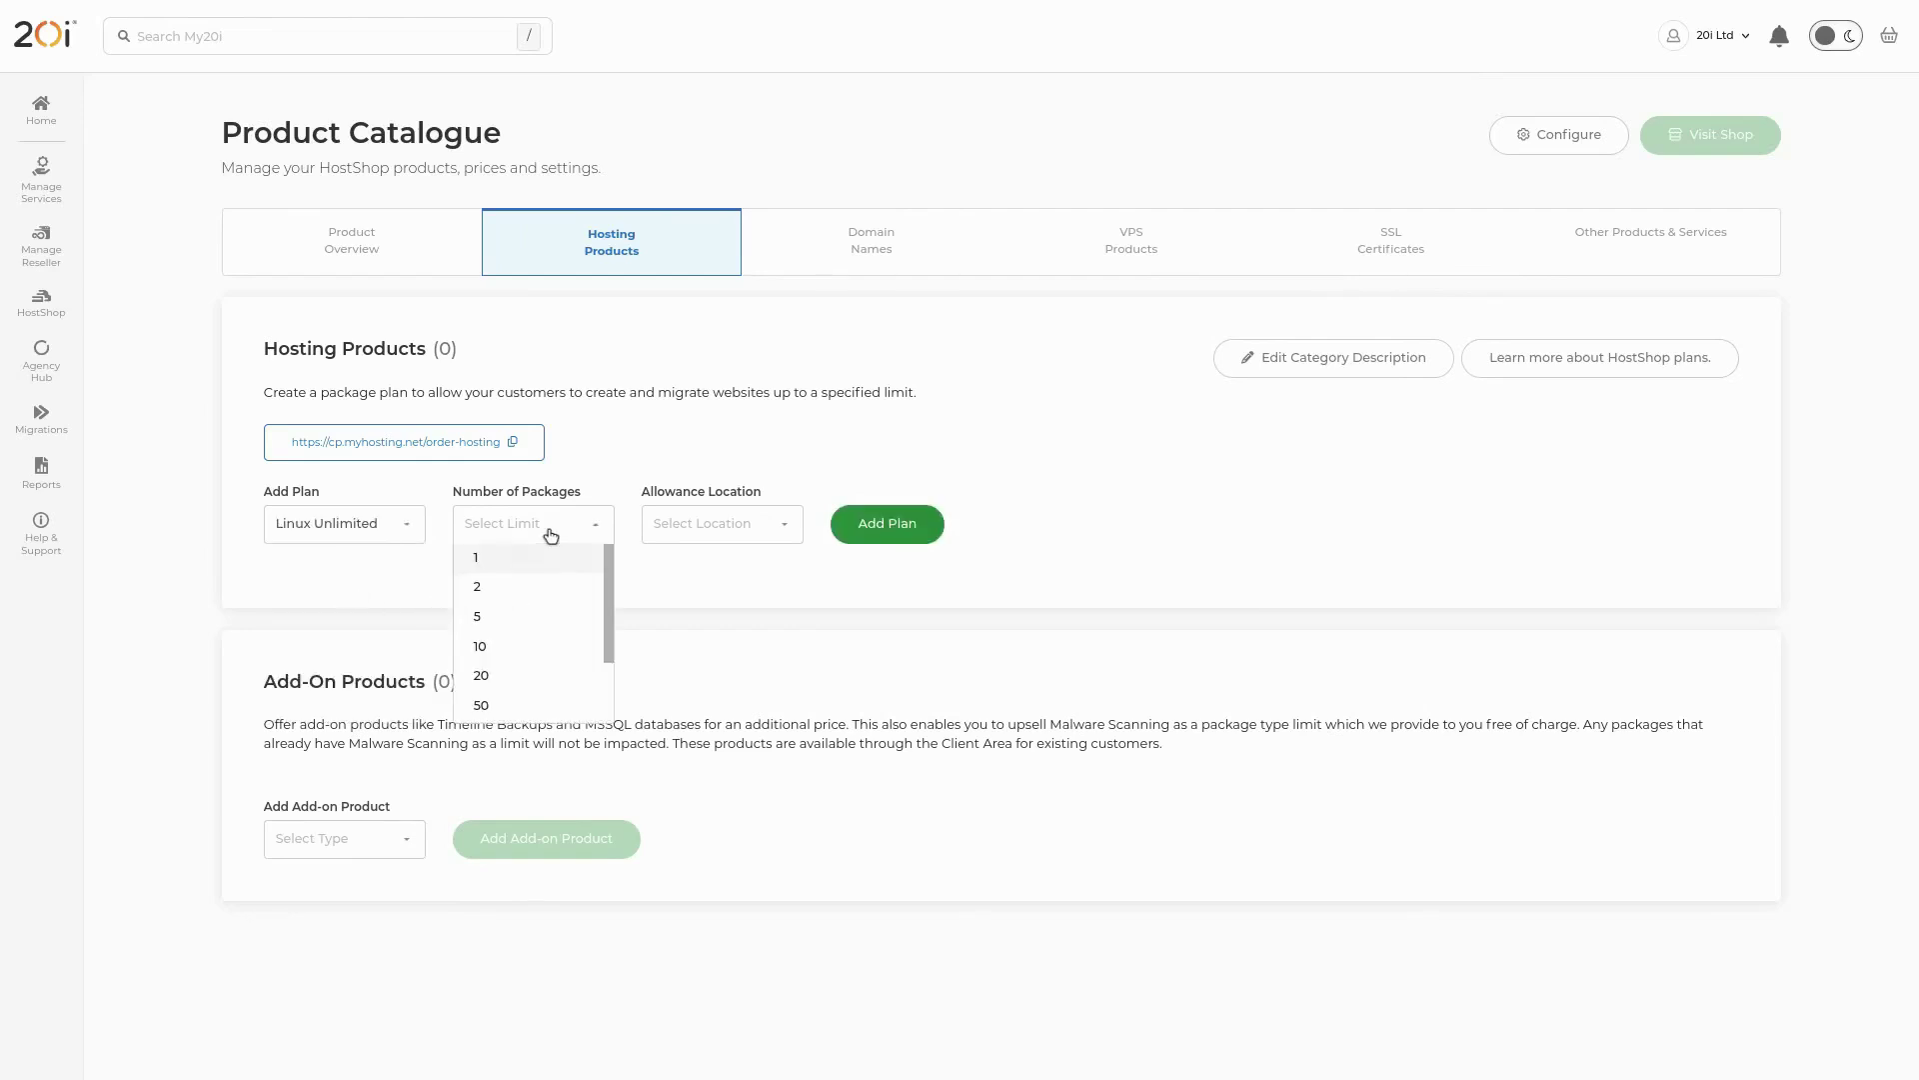
left_click(522, 676)
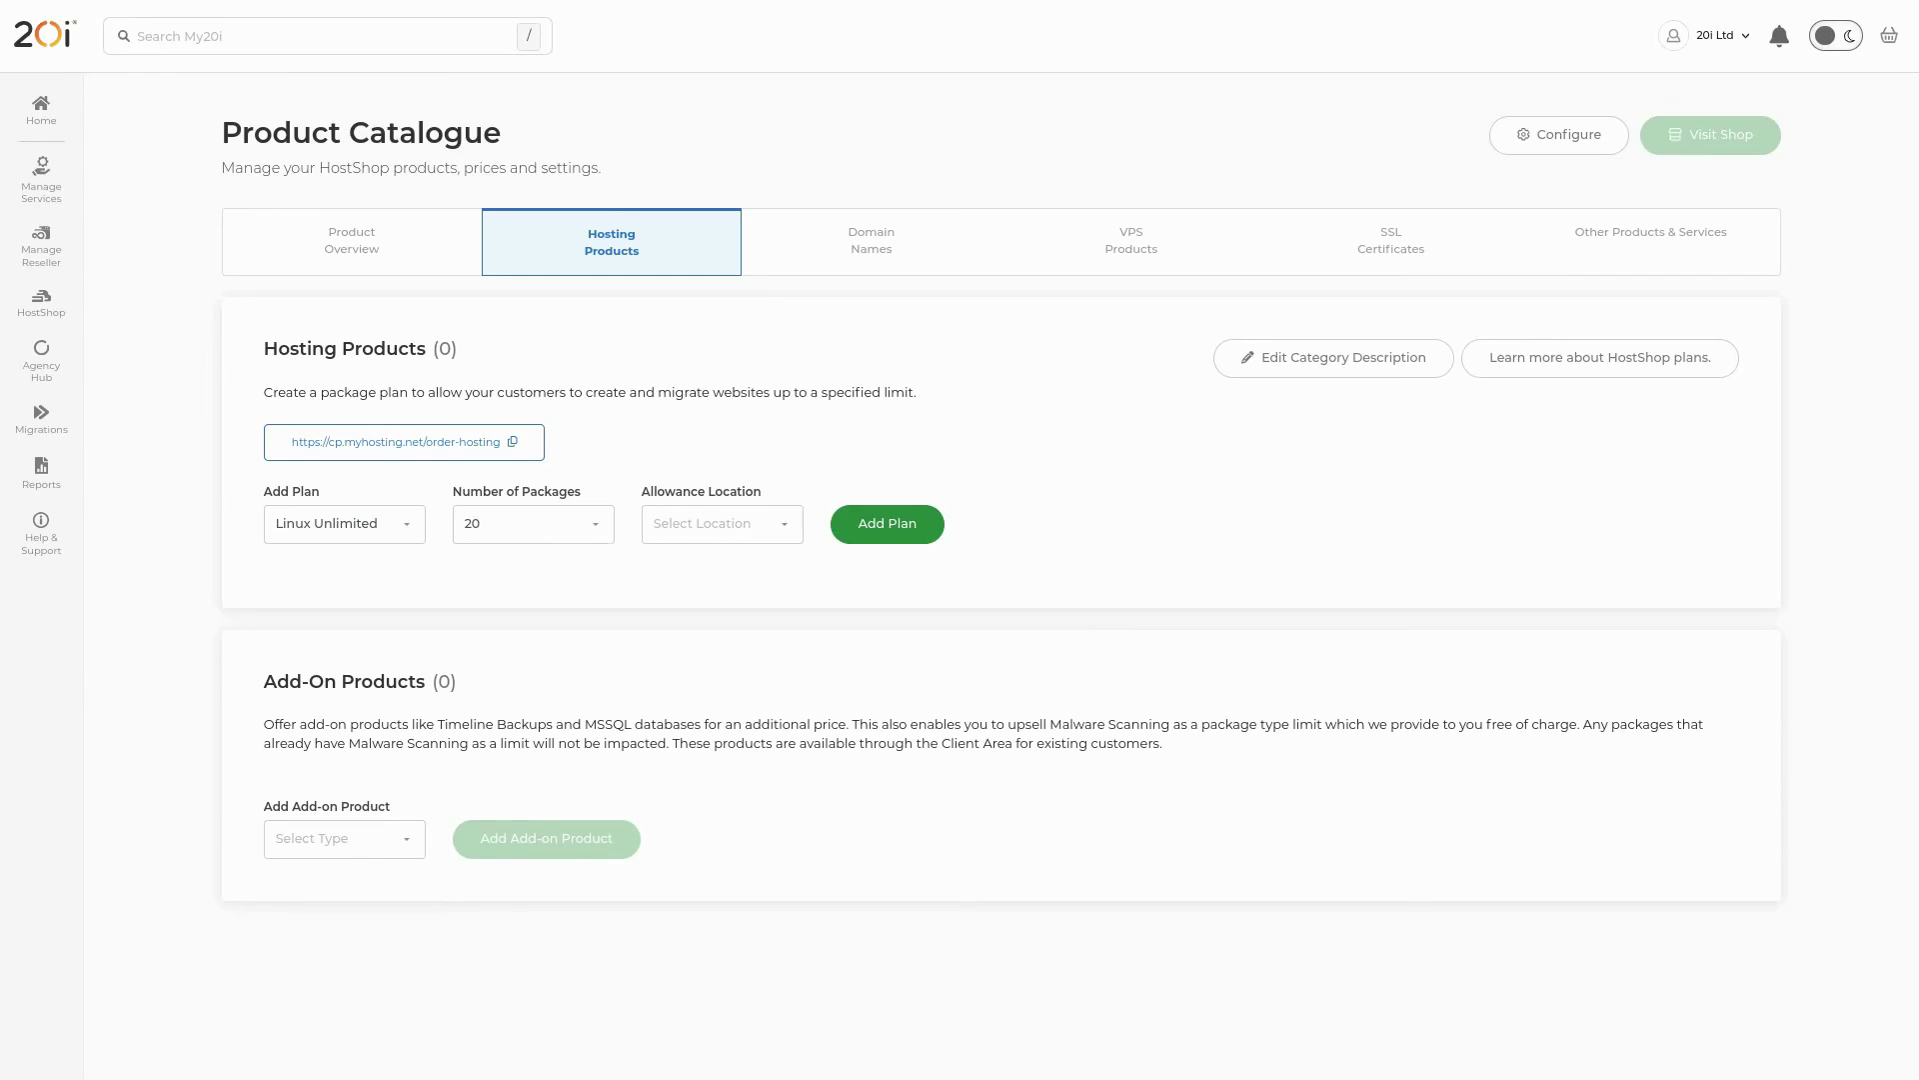
left_click(686, 527)
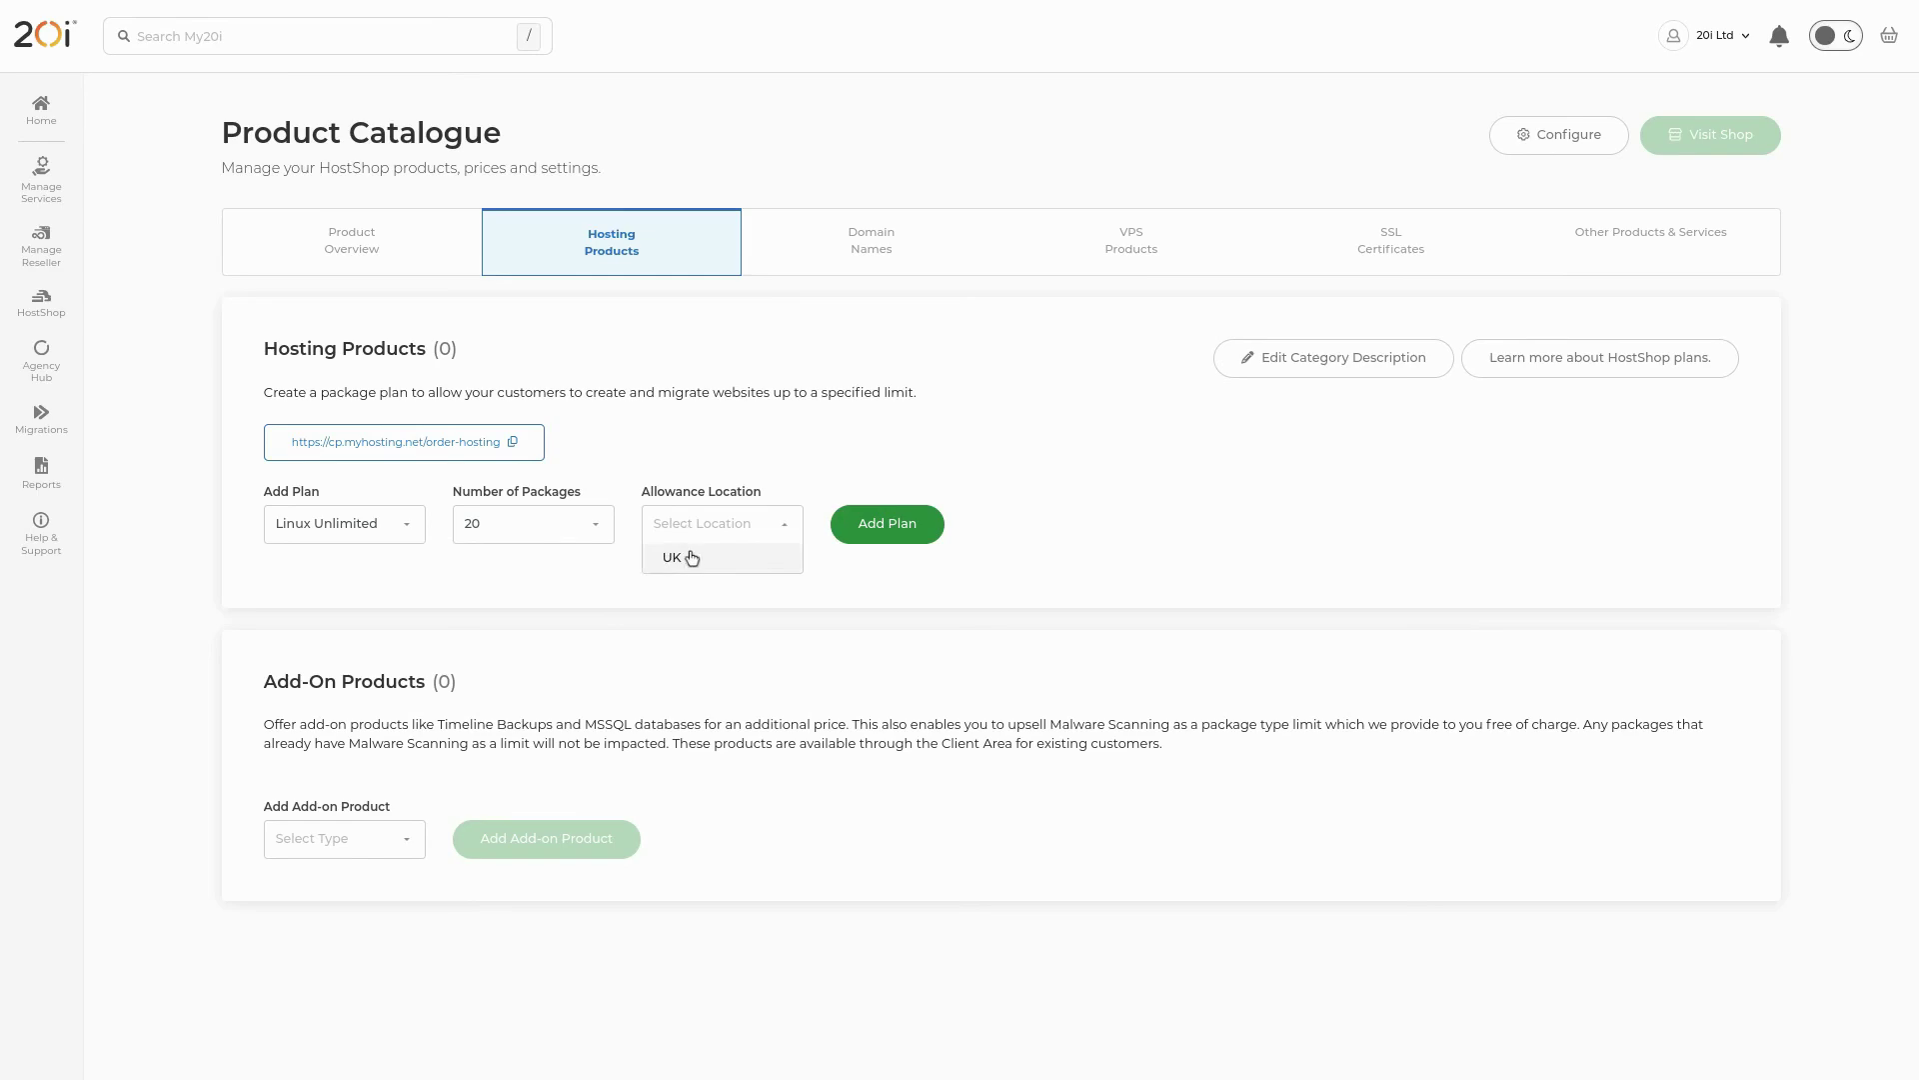
left_click(693, 565)
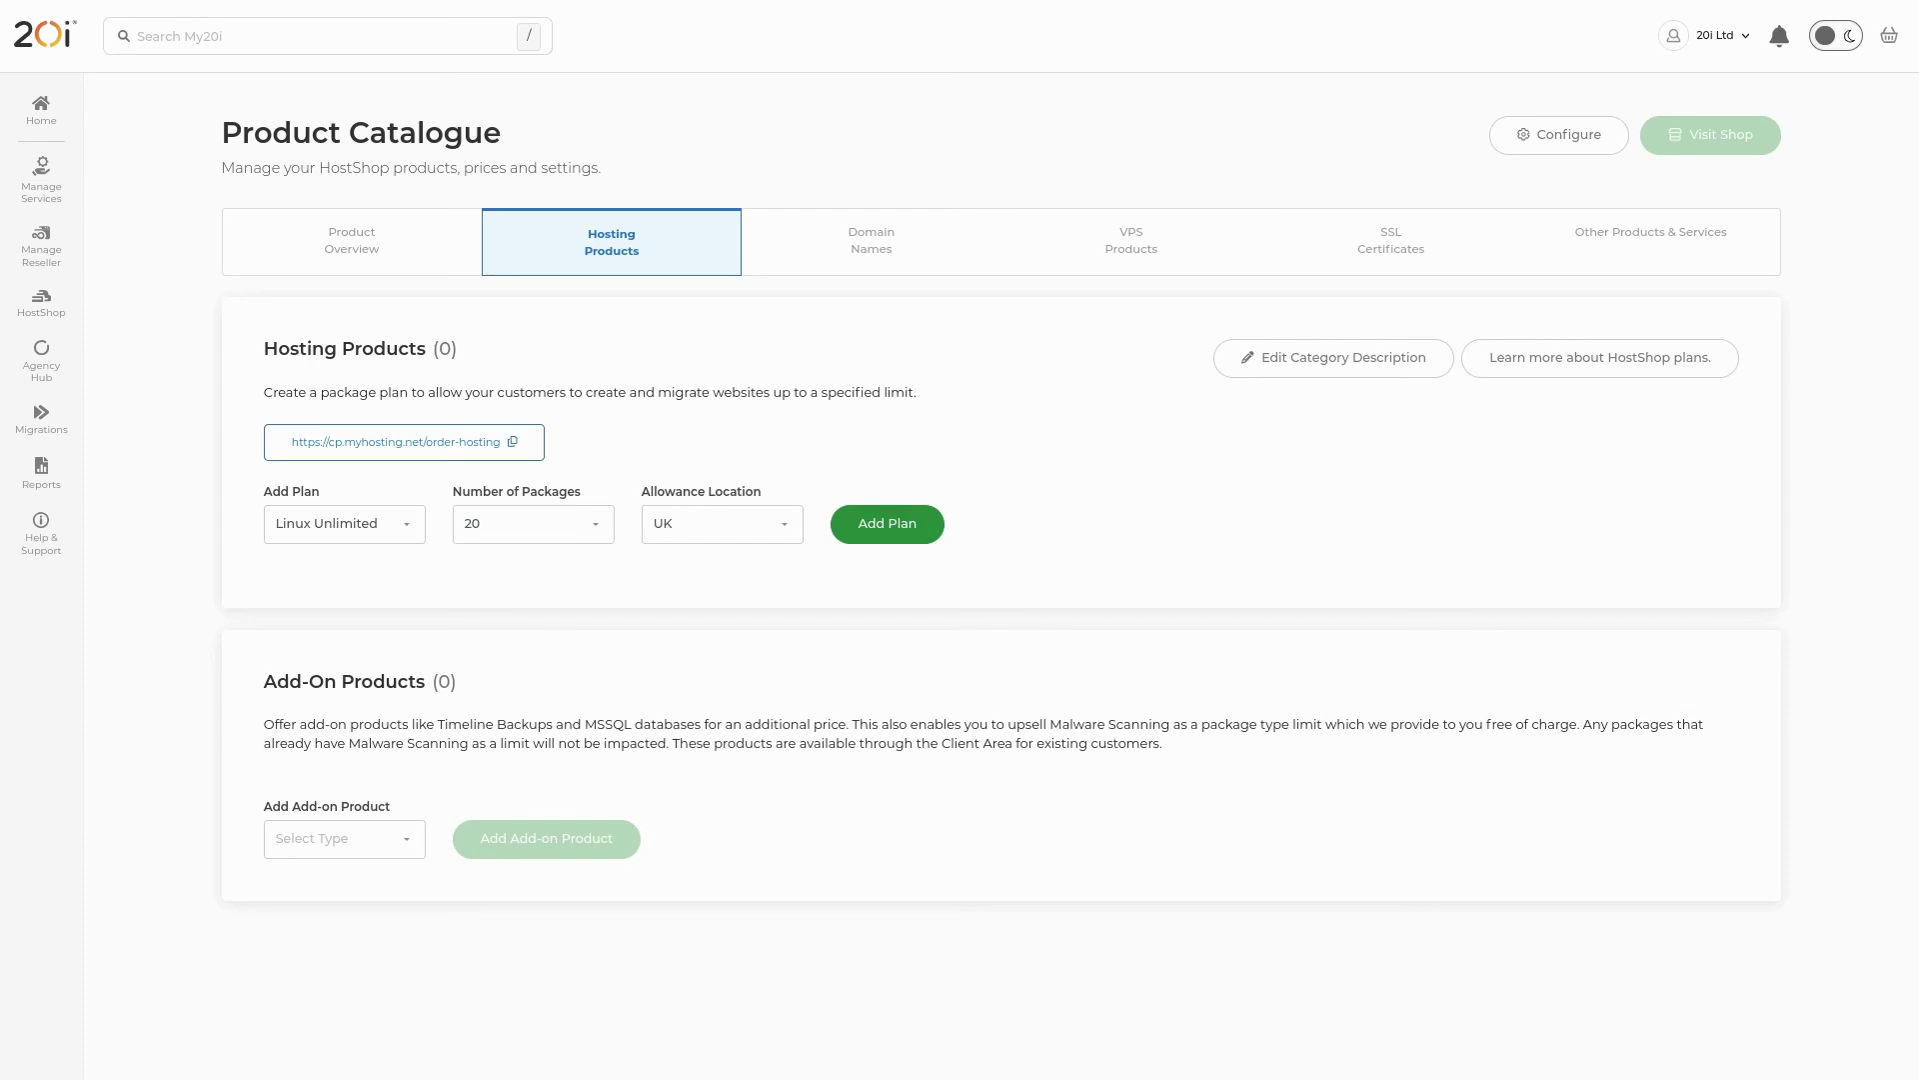
left_click(899, 523)
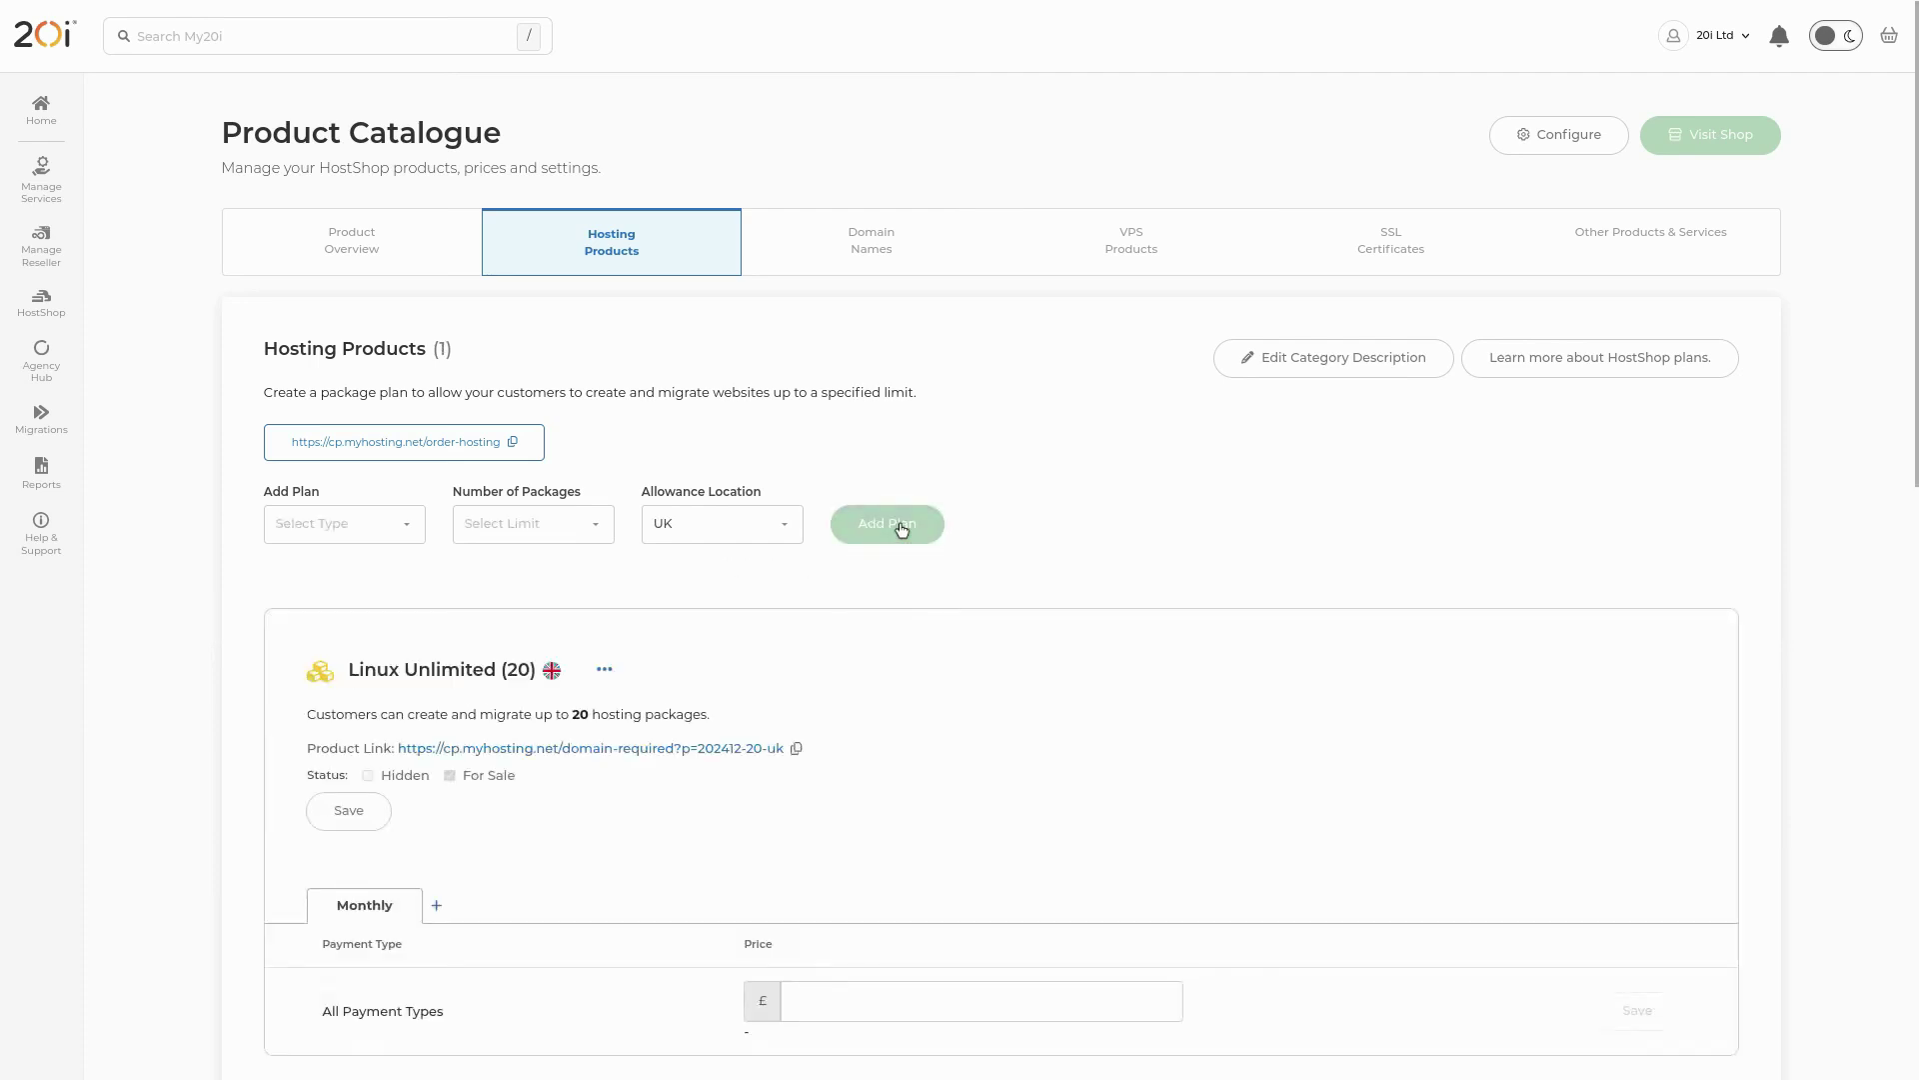
Give the Linux Unlimited plan a £29.99 monthly price and save it
scroll(917, 573, "down", 1)
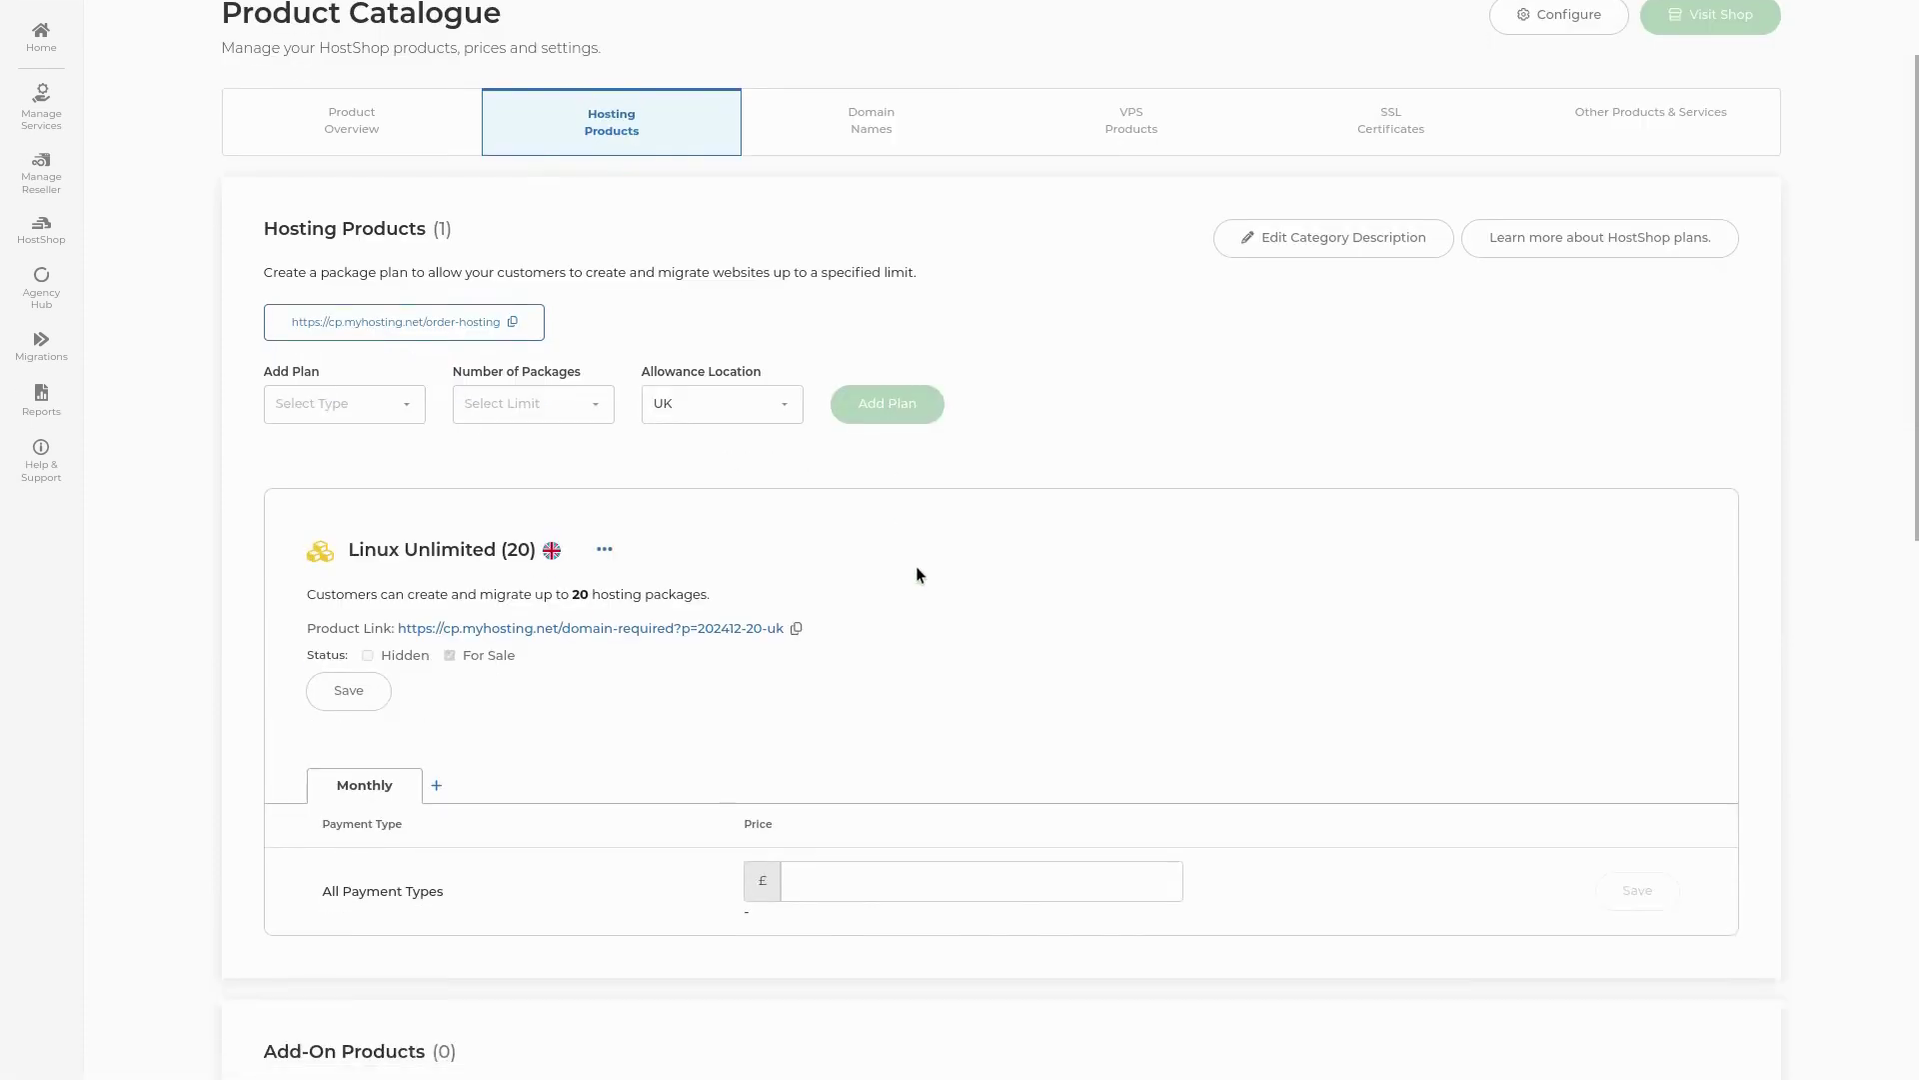
left_click(928, 868)
type("29.99")
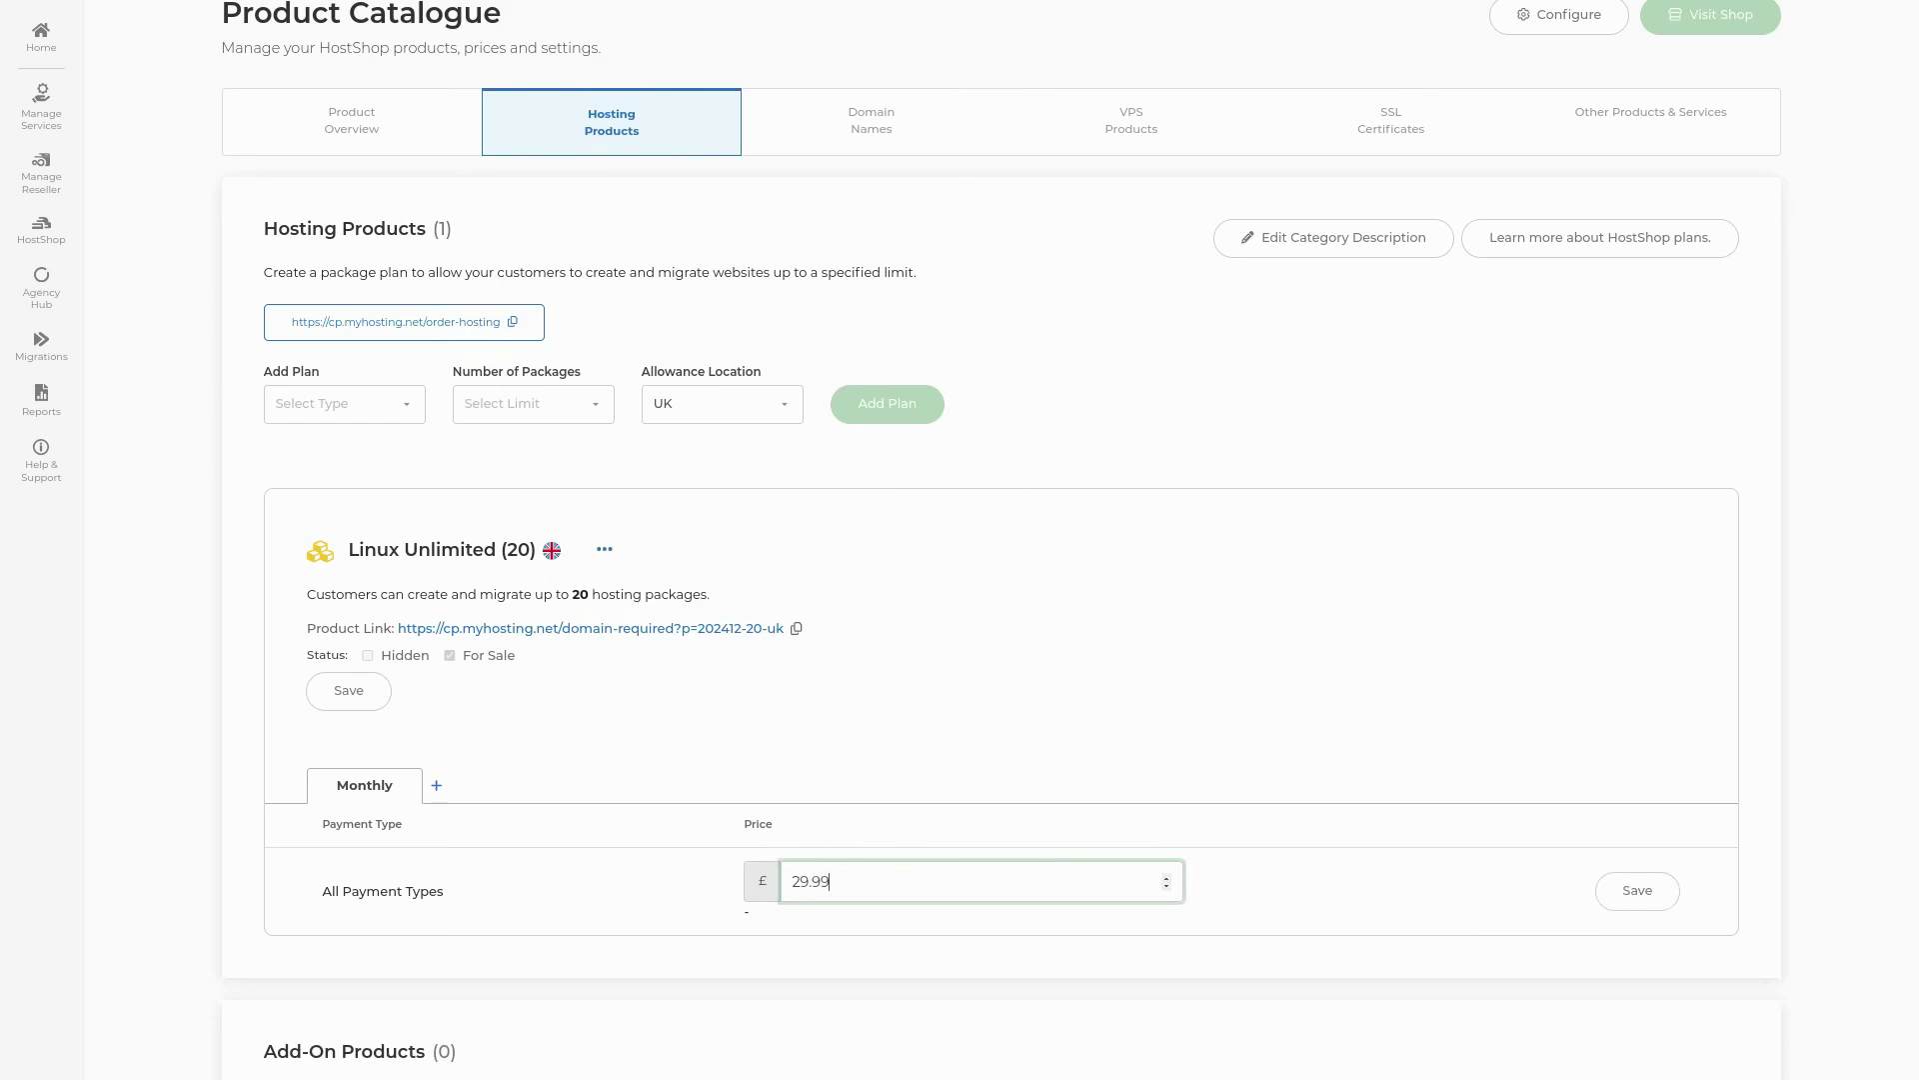
left_click(603, 549)
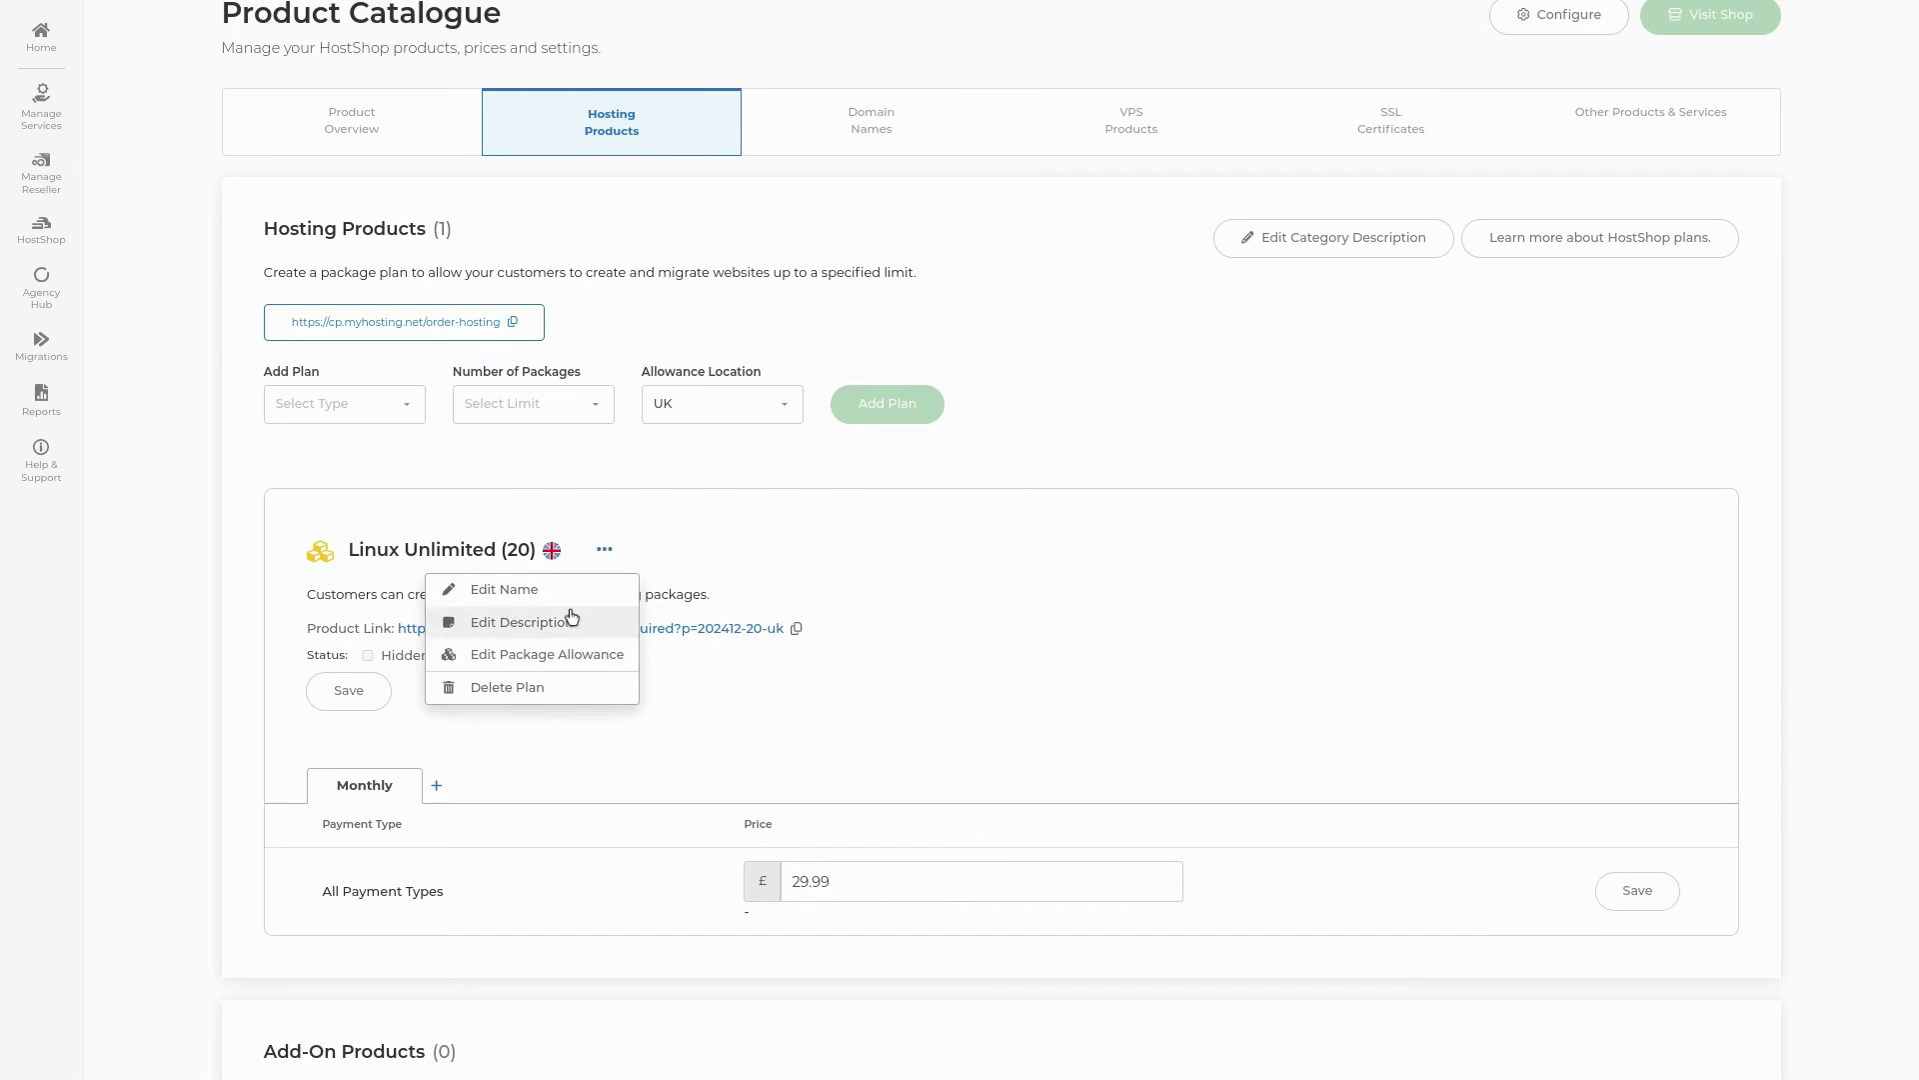
left_click(1124, 645)
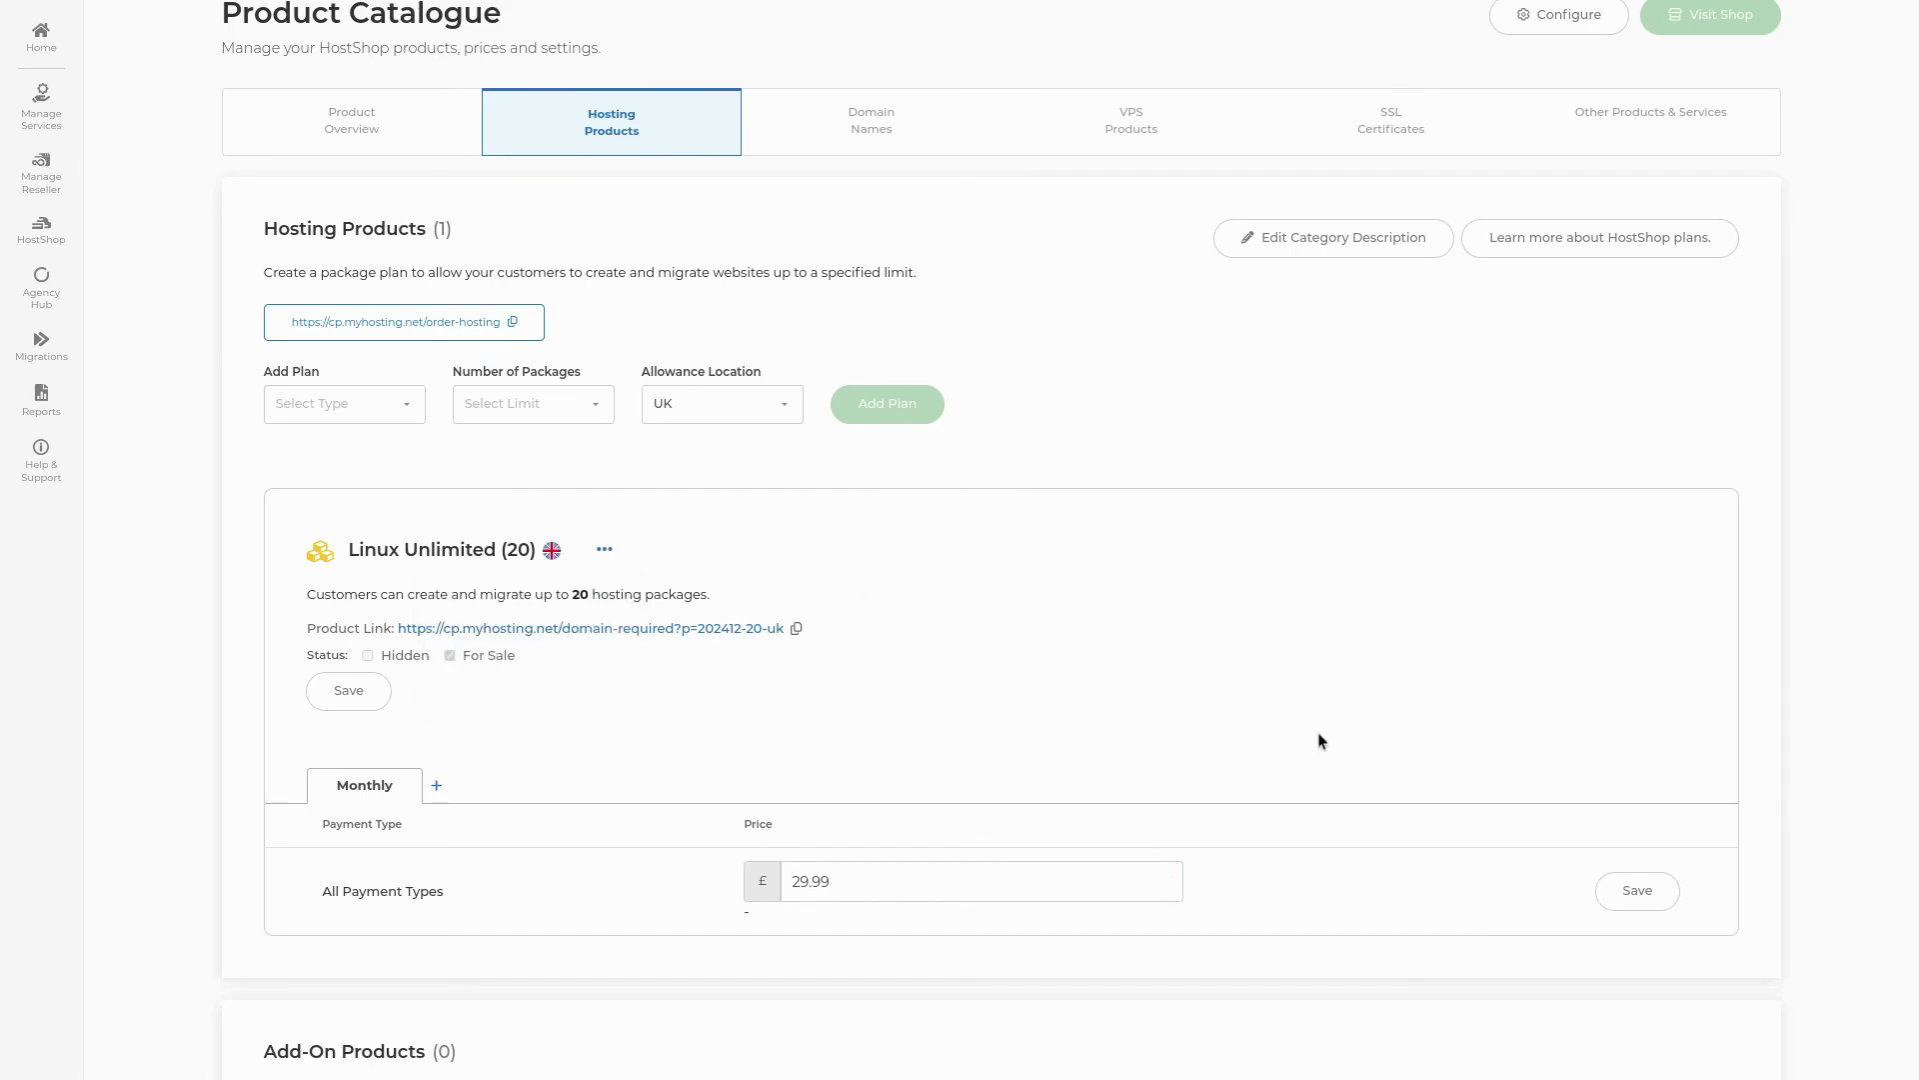
left_click(1629, 893)
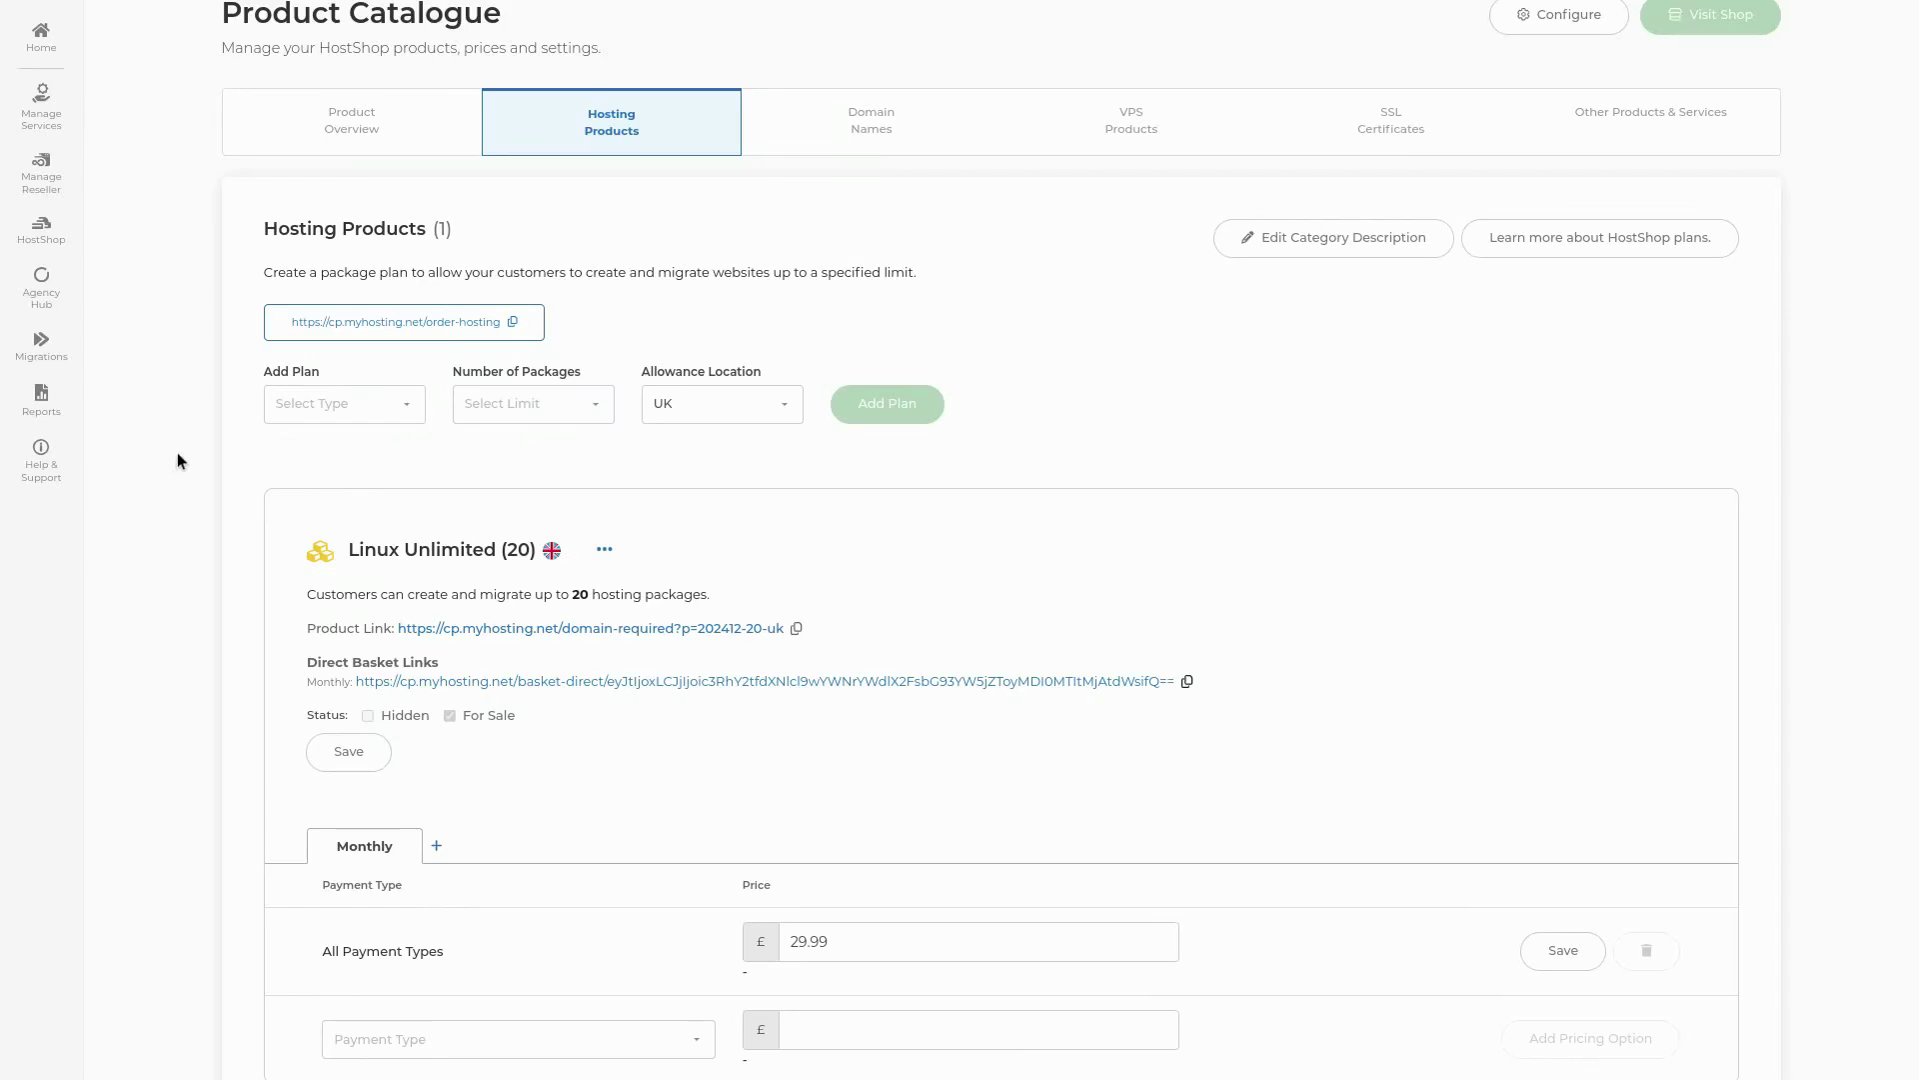
left_click(41, 224)
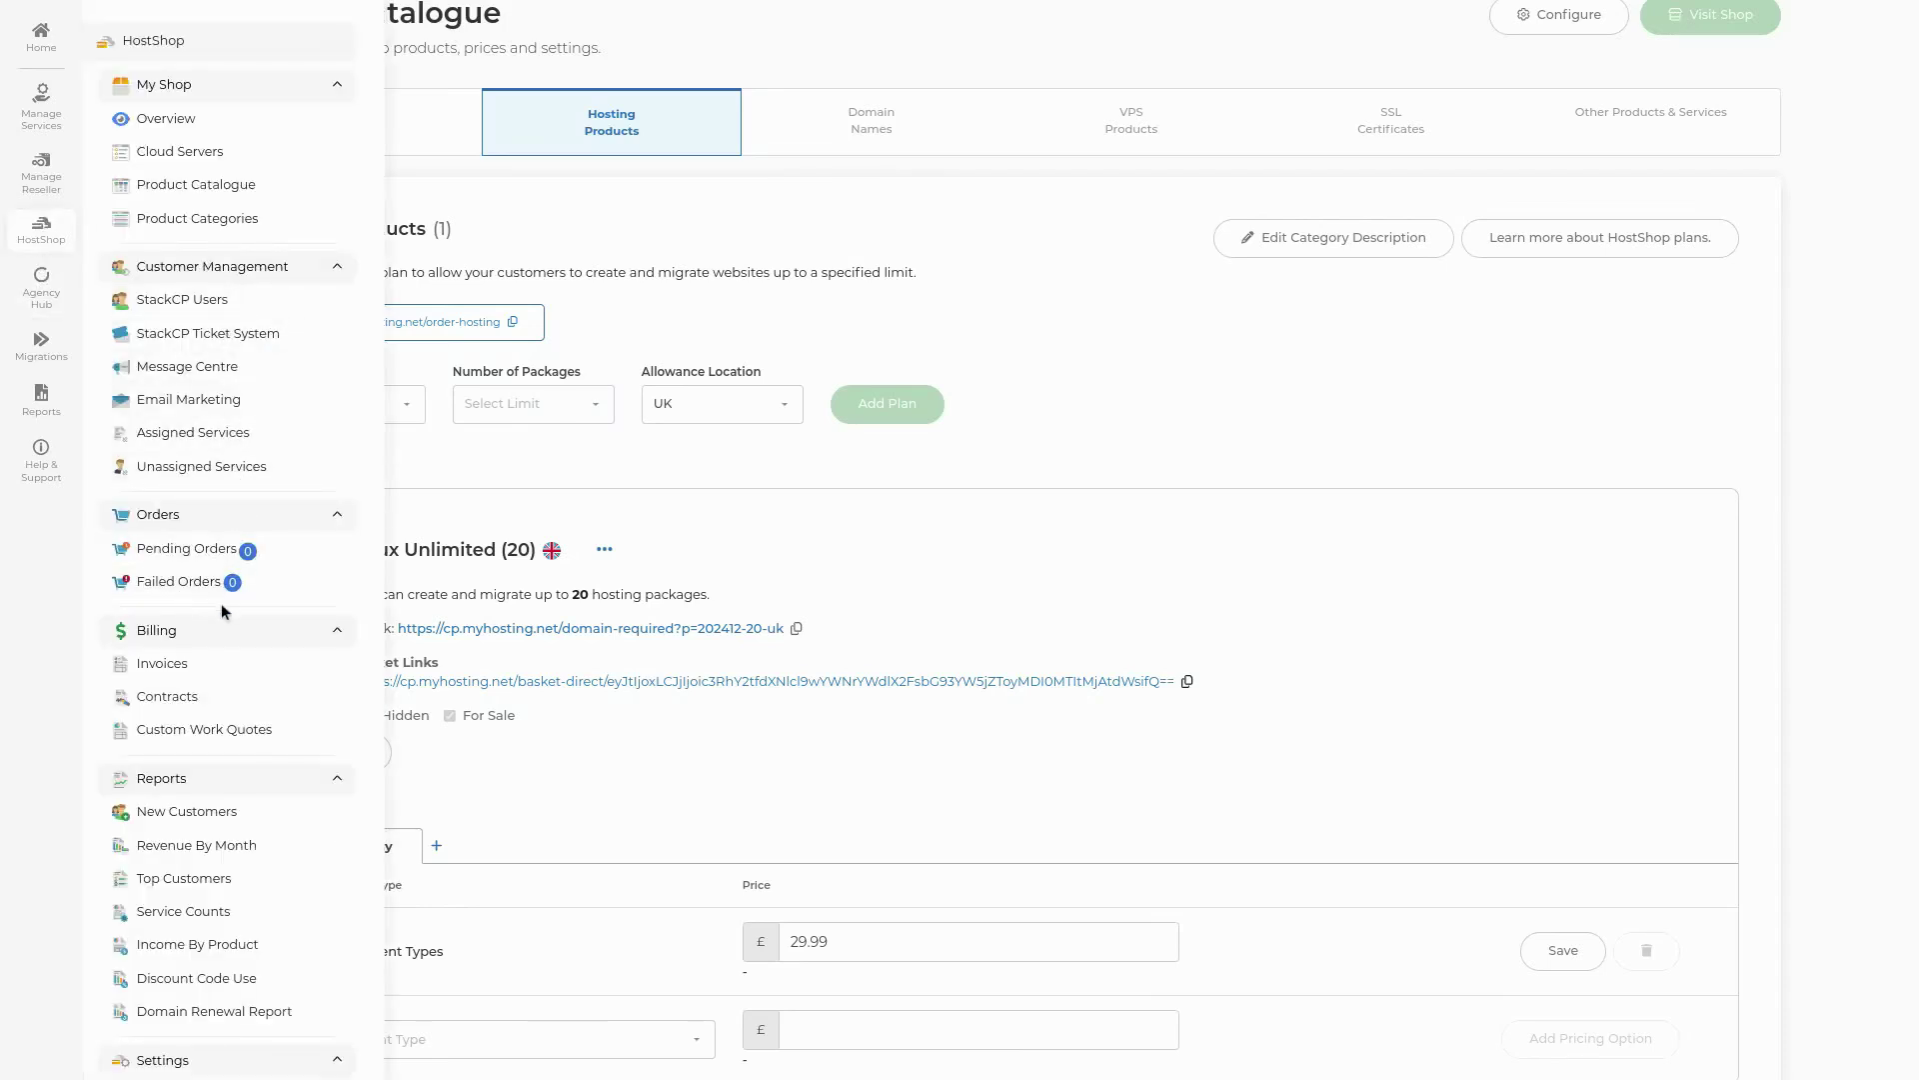
Go to the Renewal Sequence page under HostShop Settings
scroll(224, 616, "down", 3)
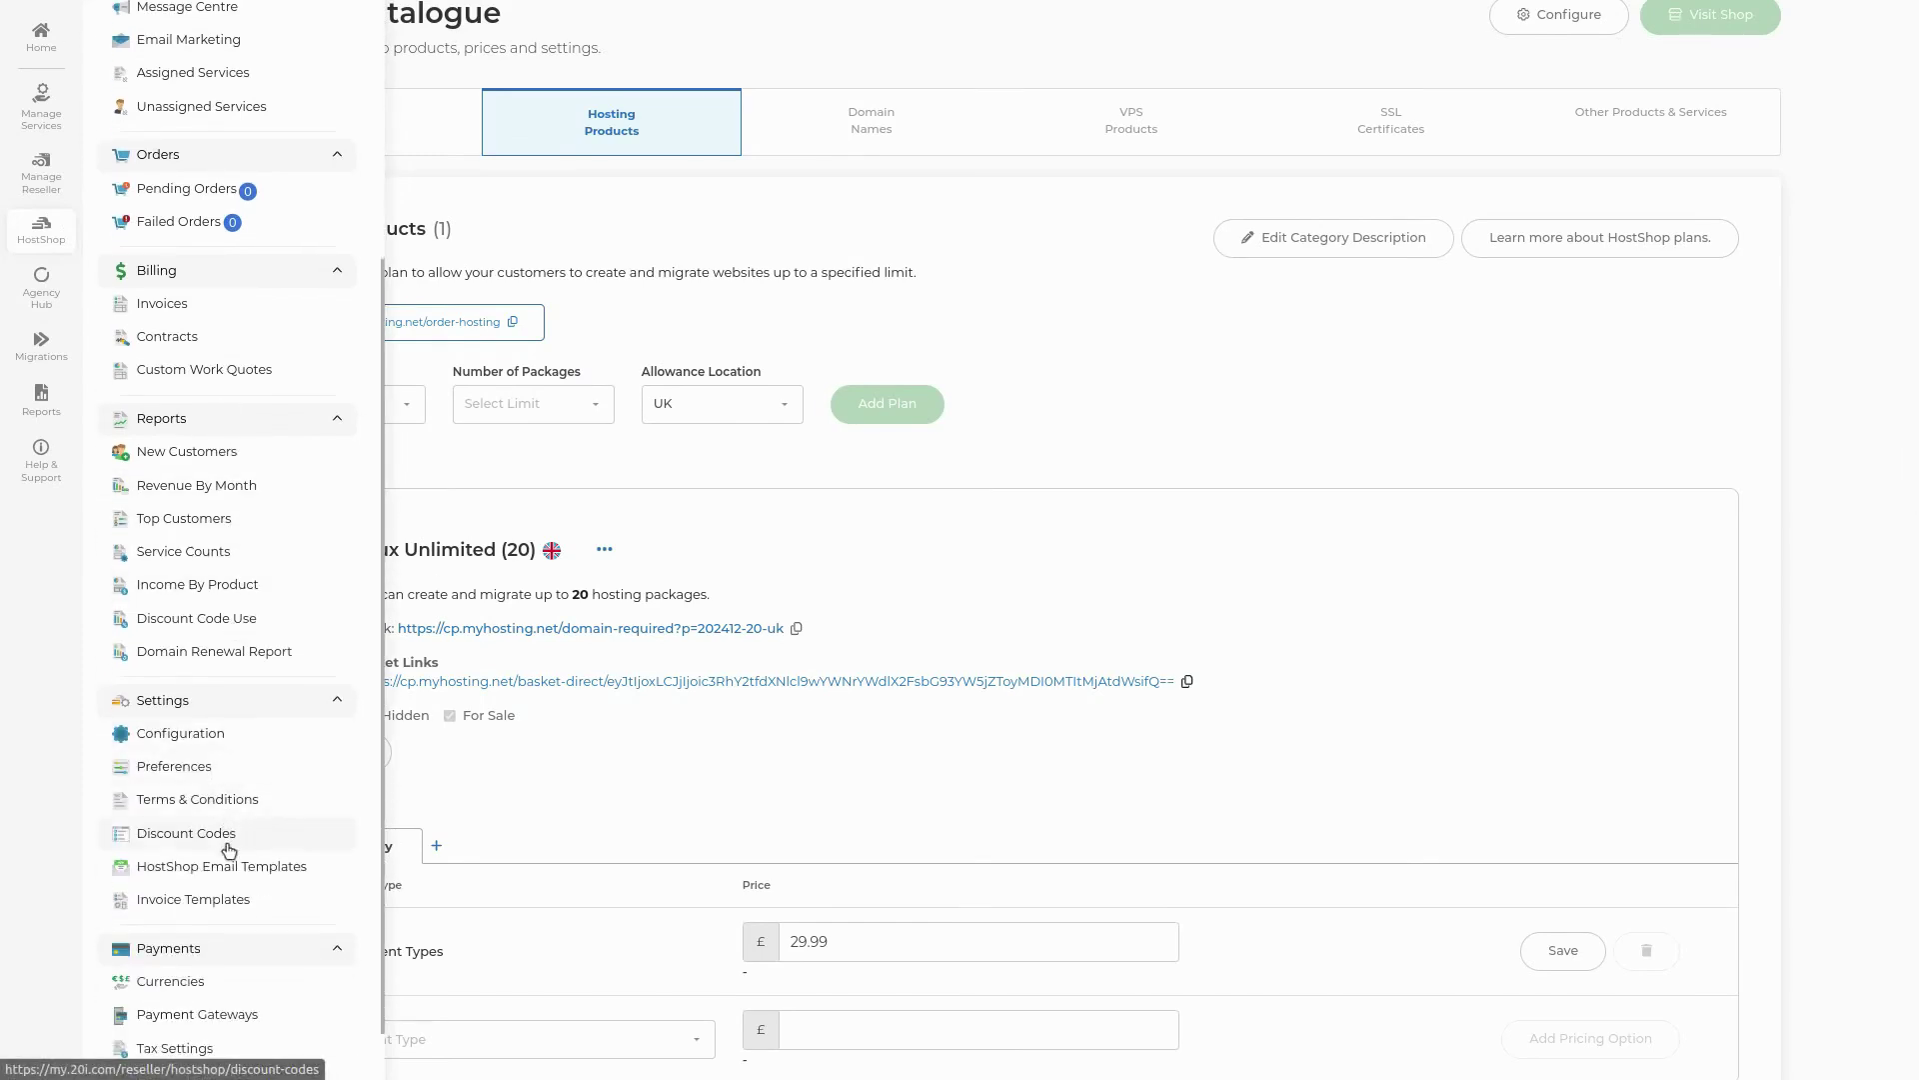
scroll(227, 848, "down", 1)
left_click(218, 1010)
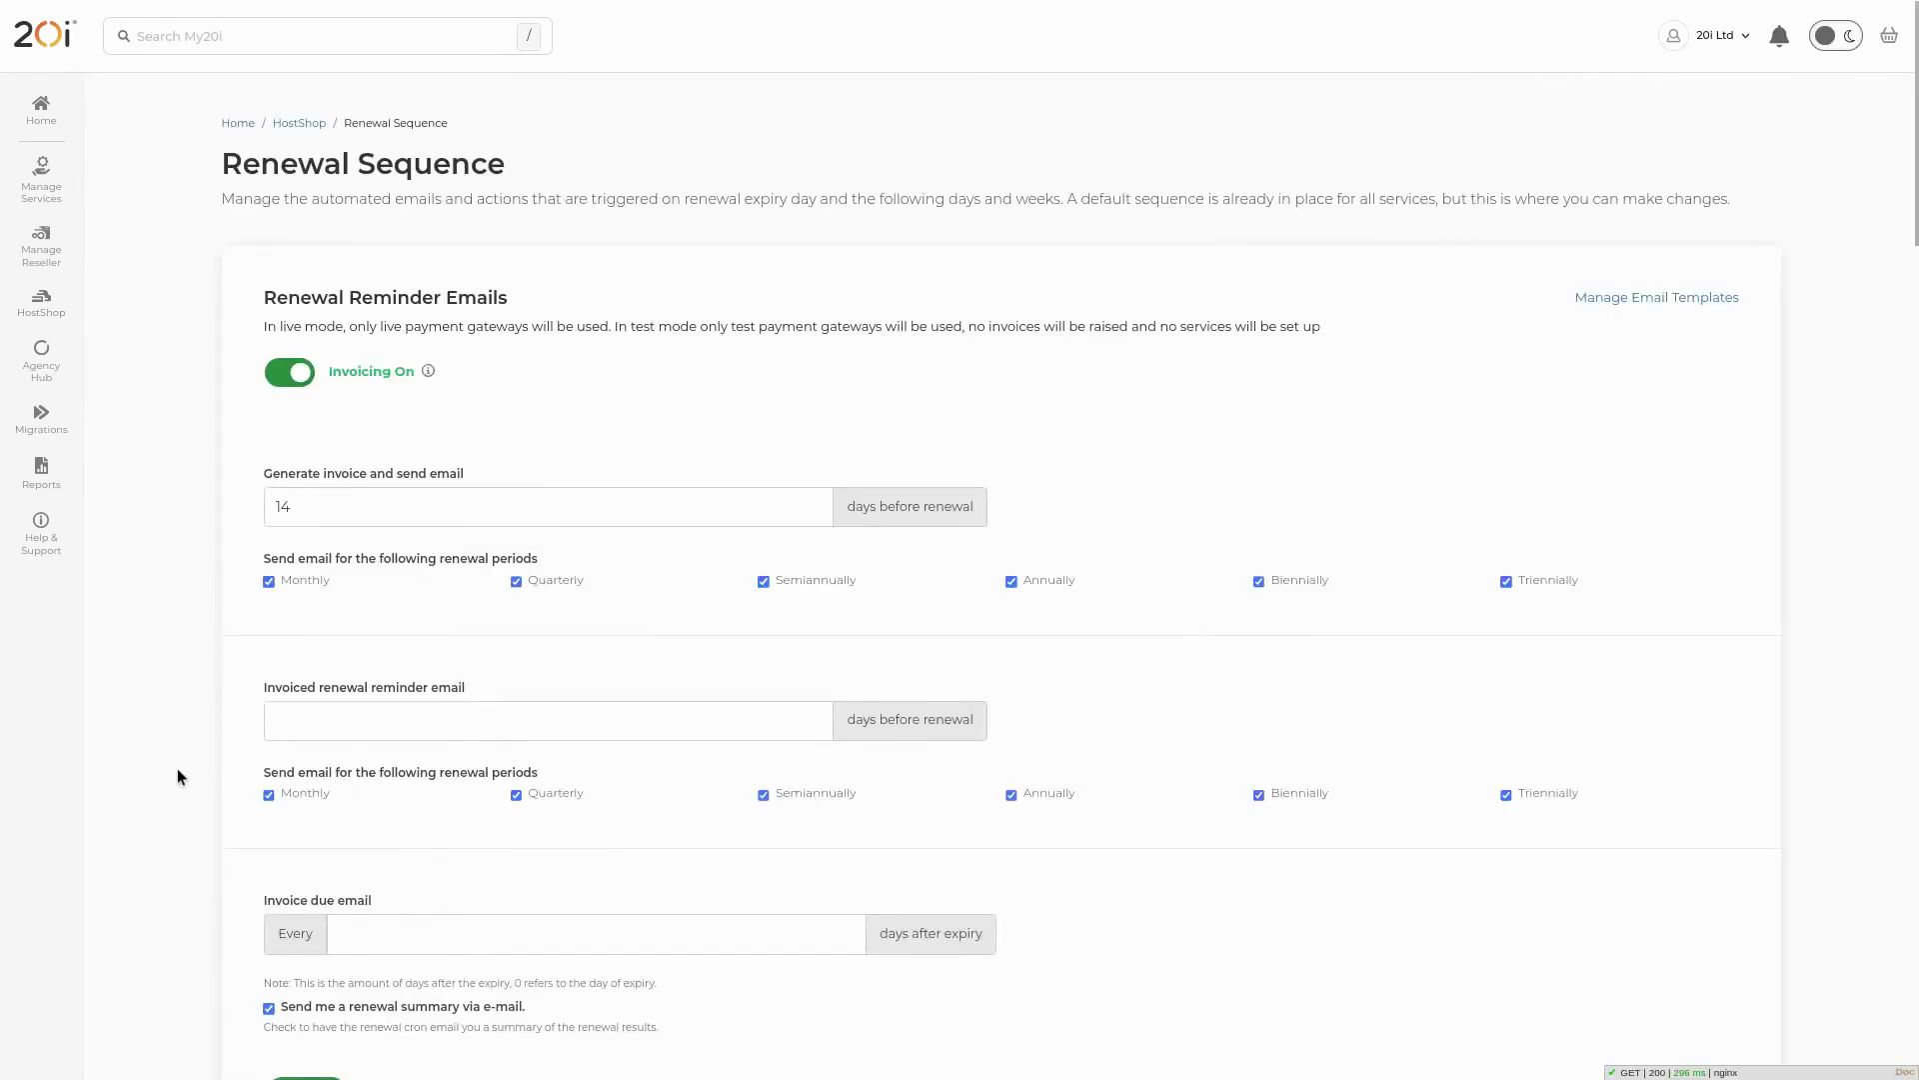
scroll(178, 769, "down", 3)
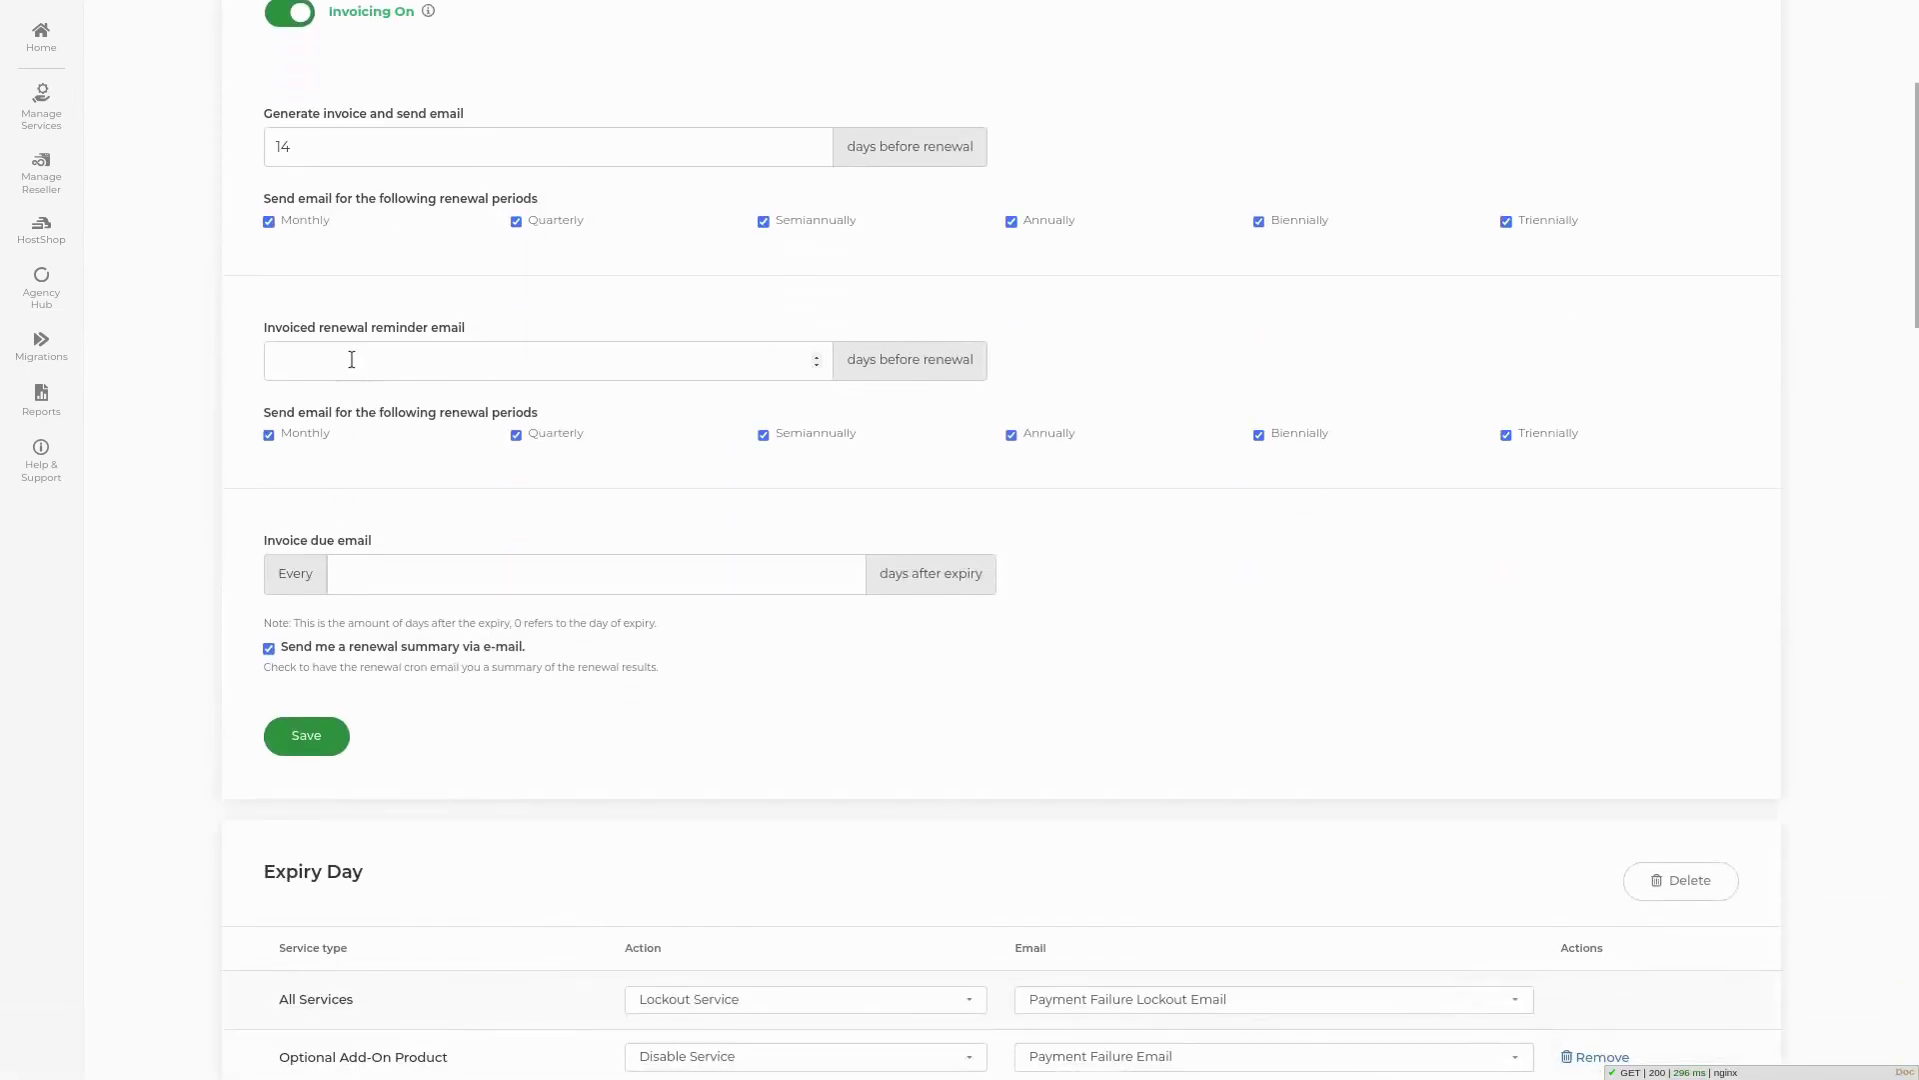
Set the invoiced renewal reminder to 5 days and invoice due emails every 2 days, then save
left_click(352, 360)
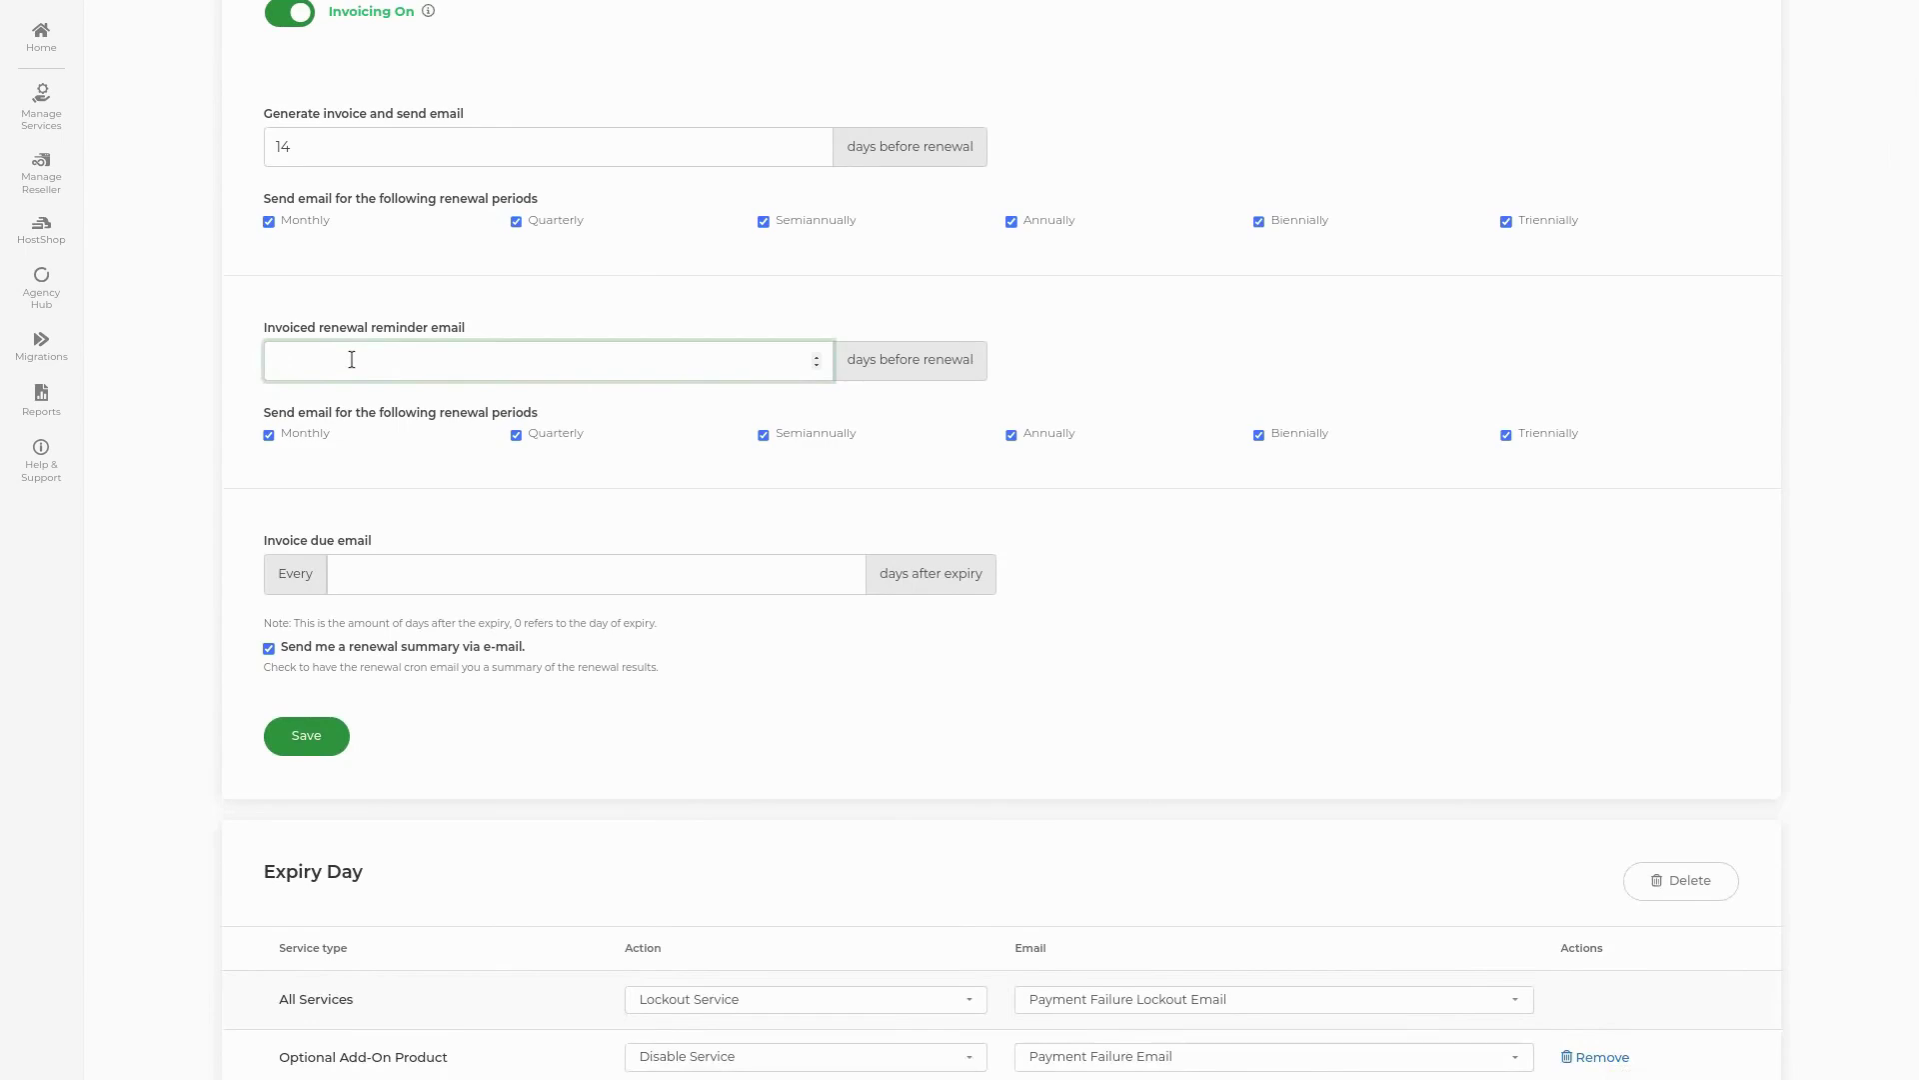
type("5")
left_click(206, 360)
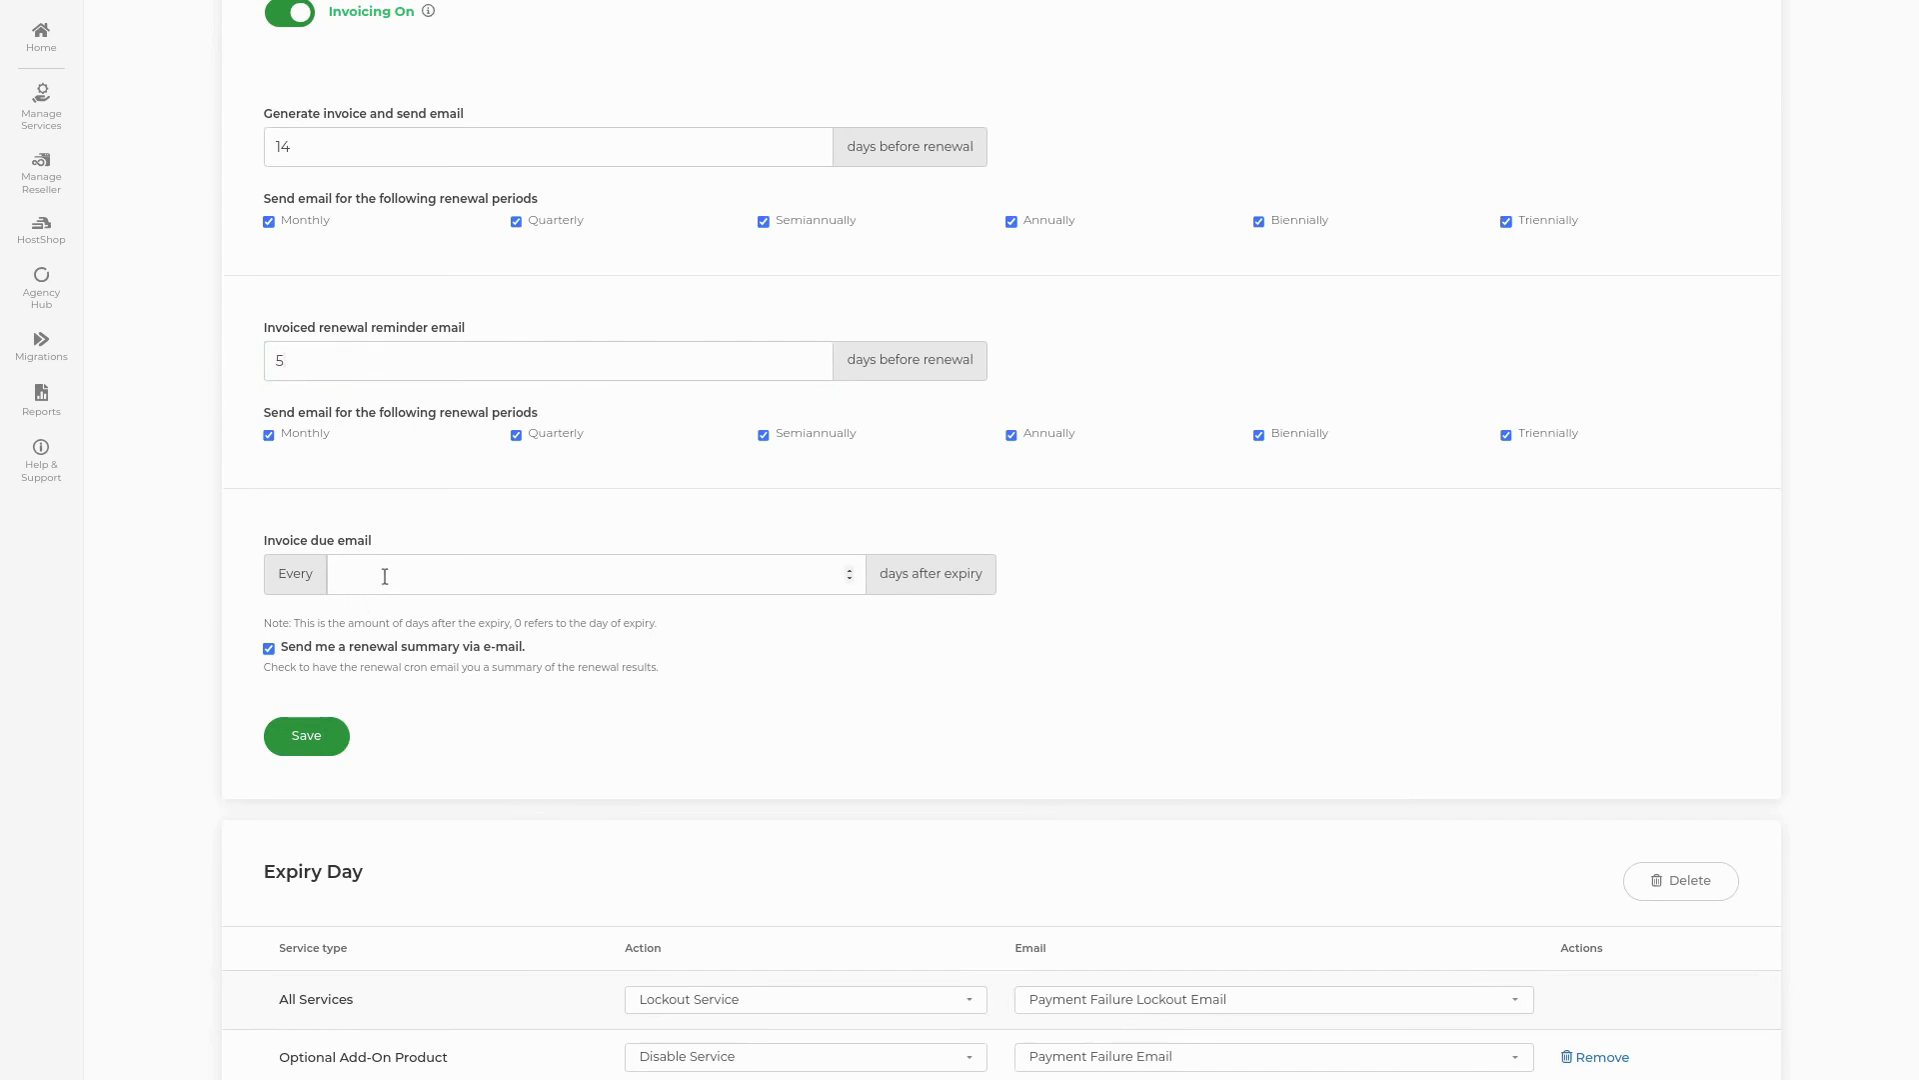
type("2")
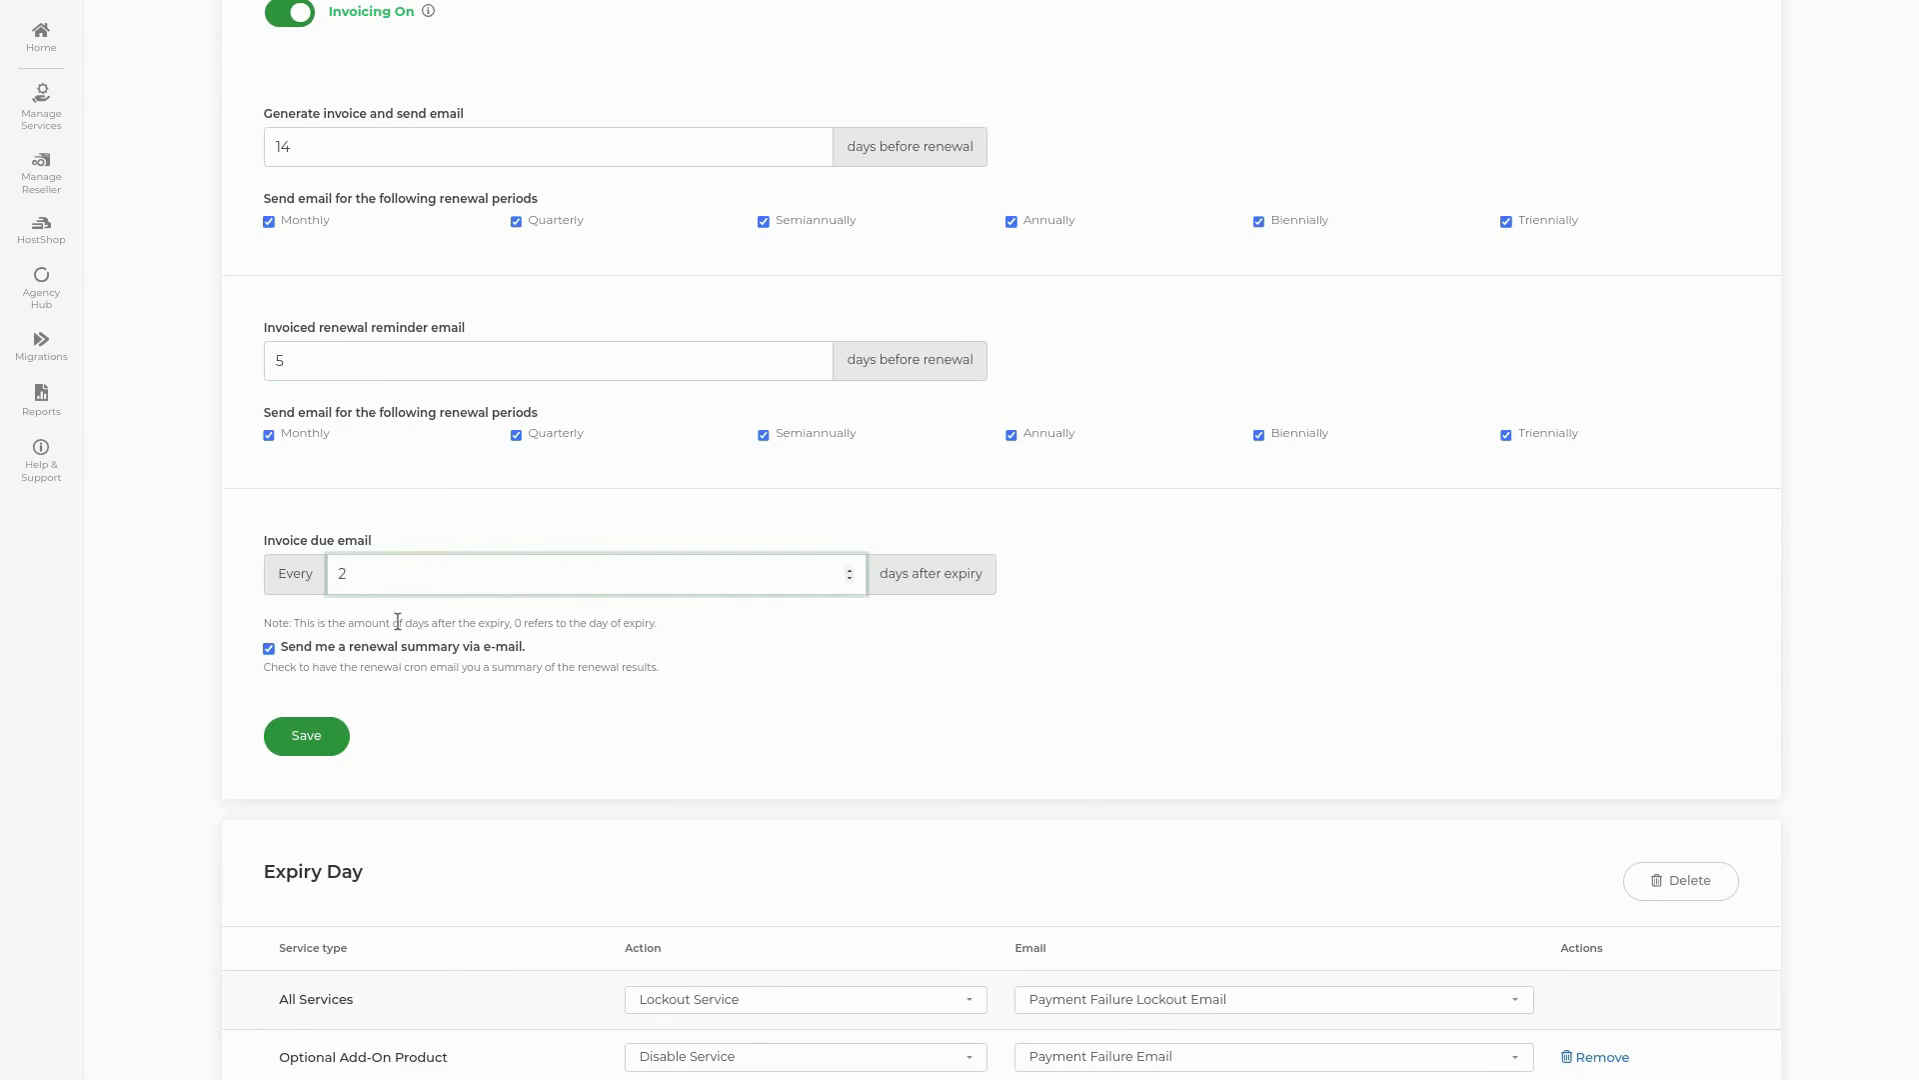
left_click(328, 738)
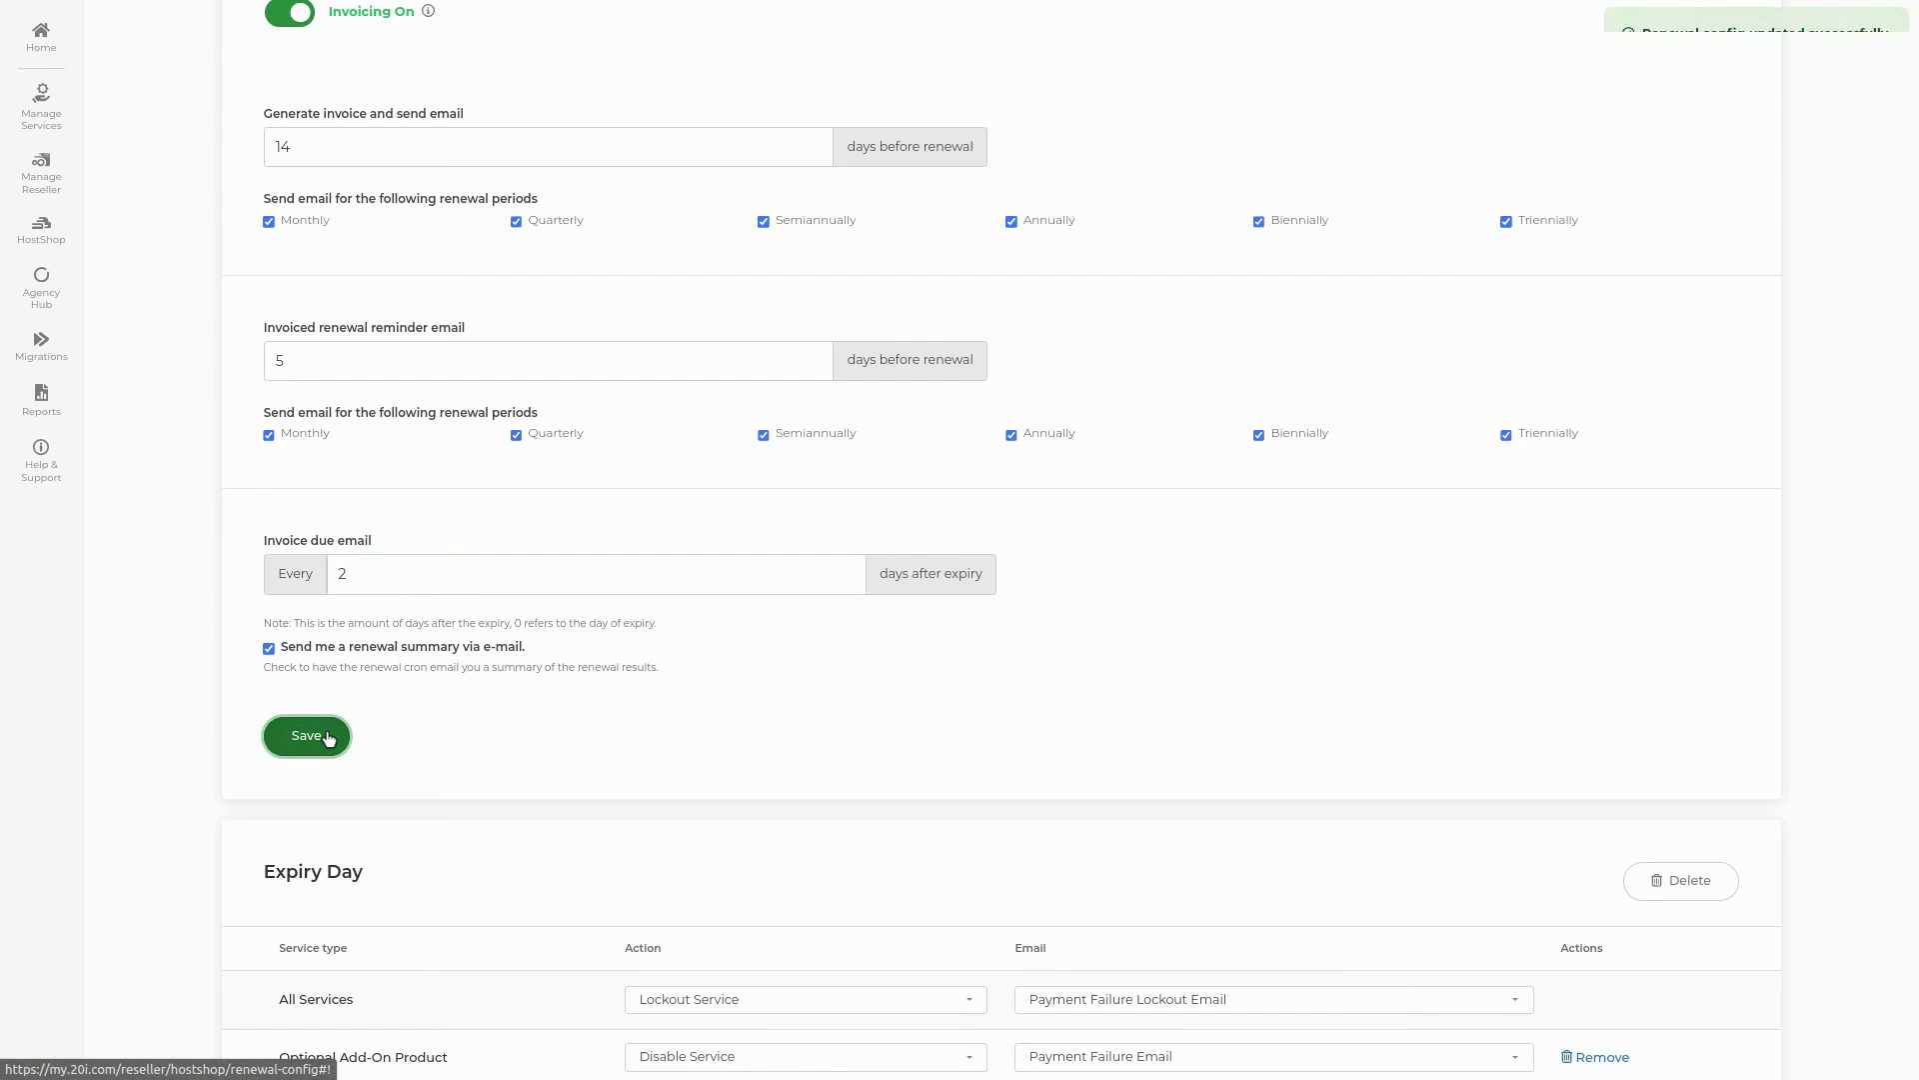
scroll(210, 670, "down", 4)
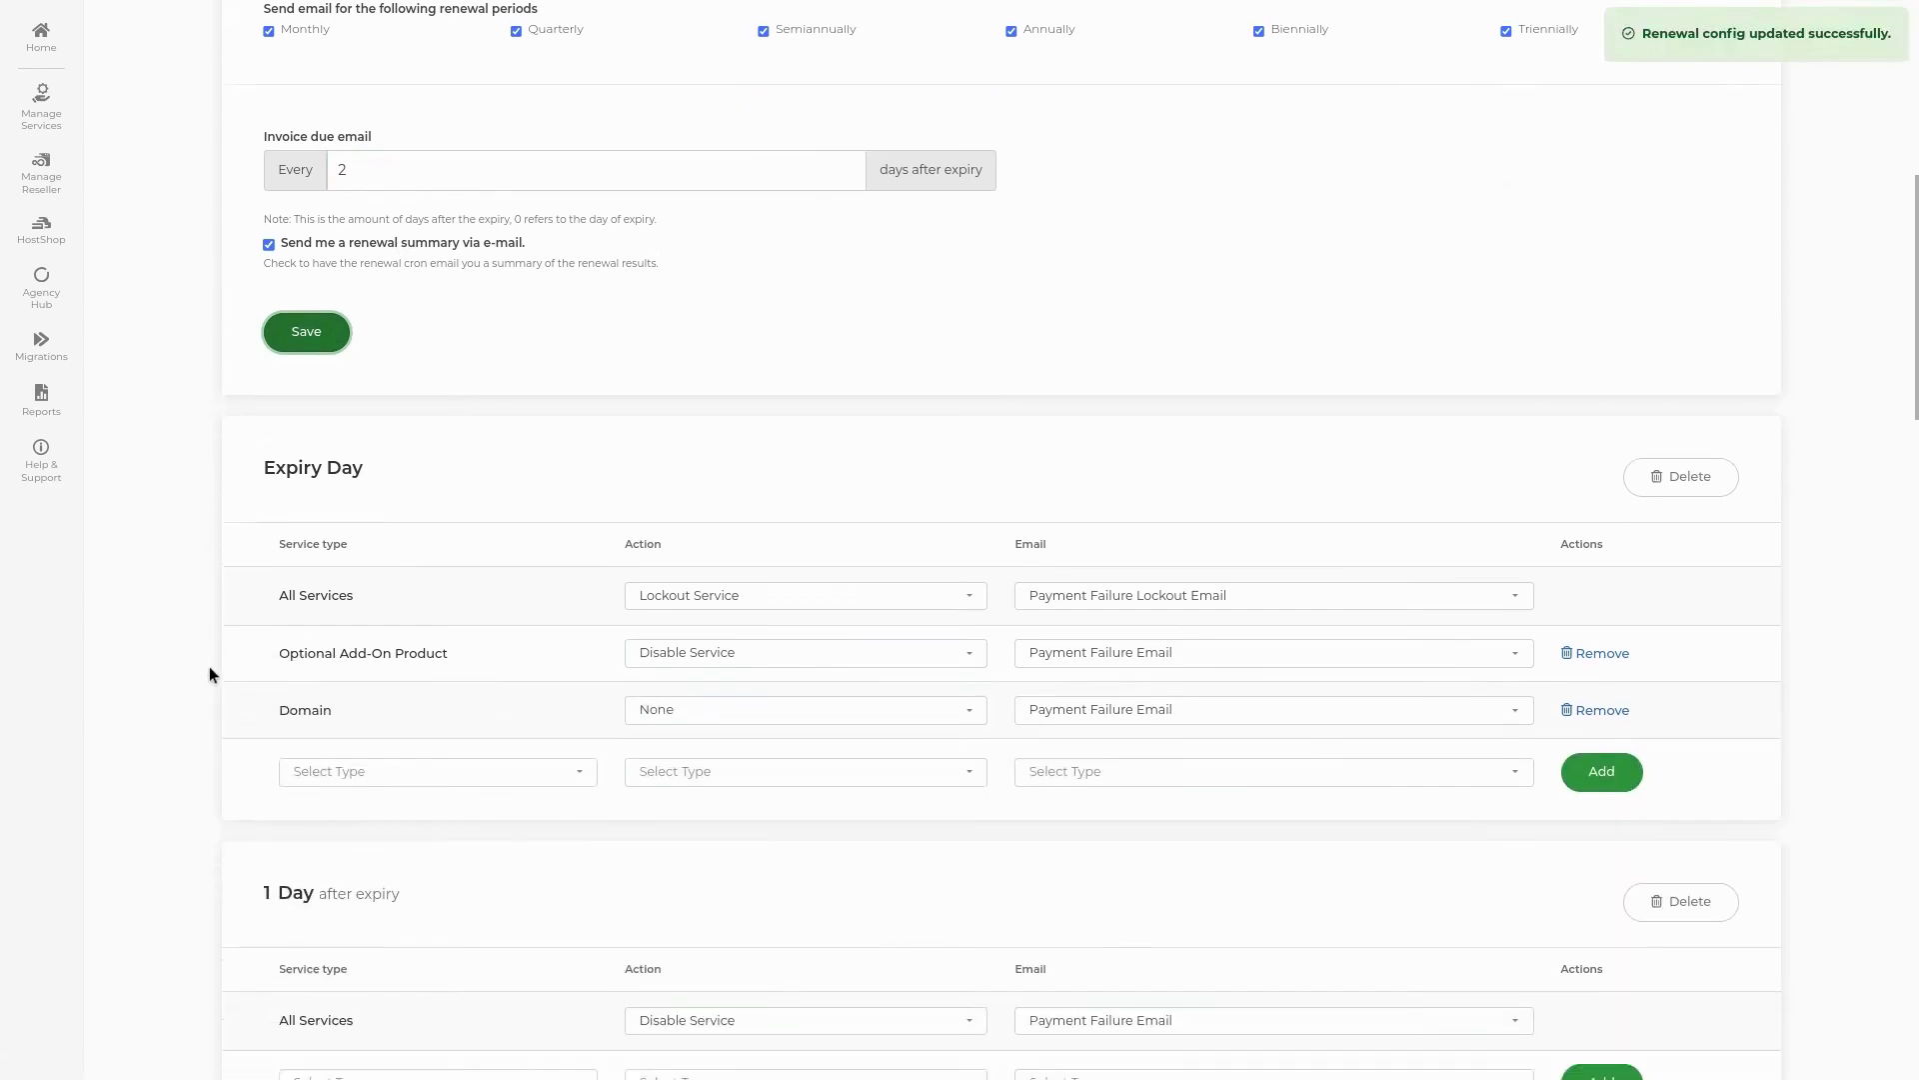
scroll(208, 665, "down", 1)
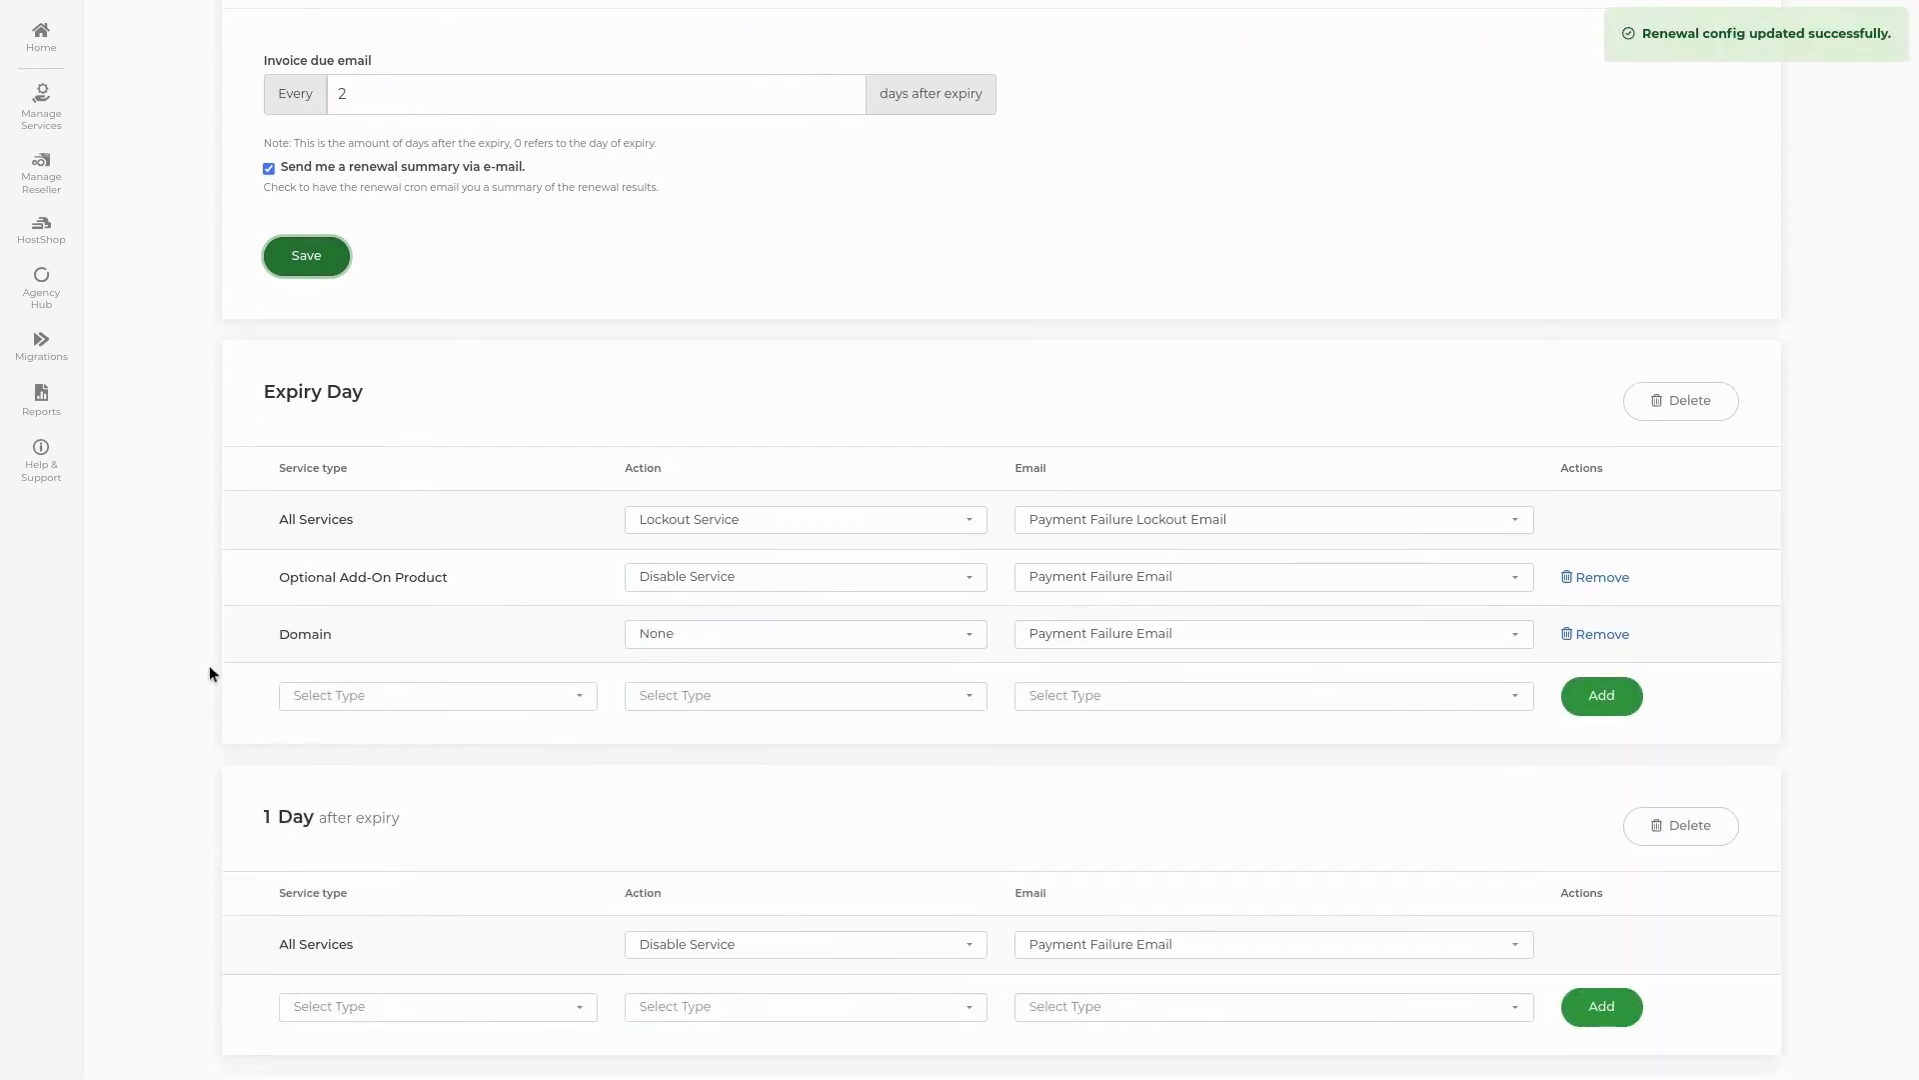
scroll(208, 664, "down", 1)
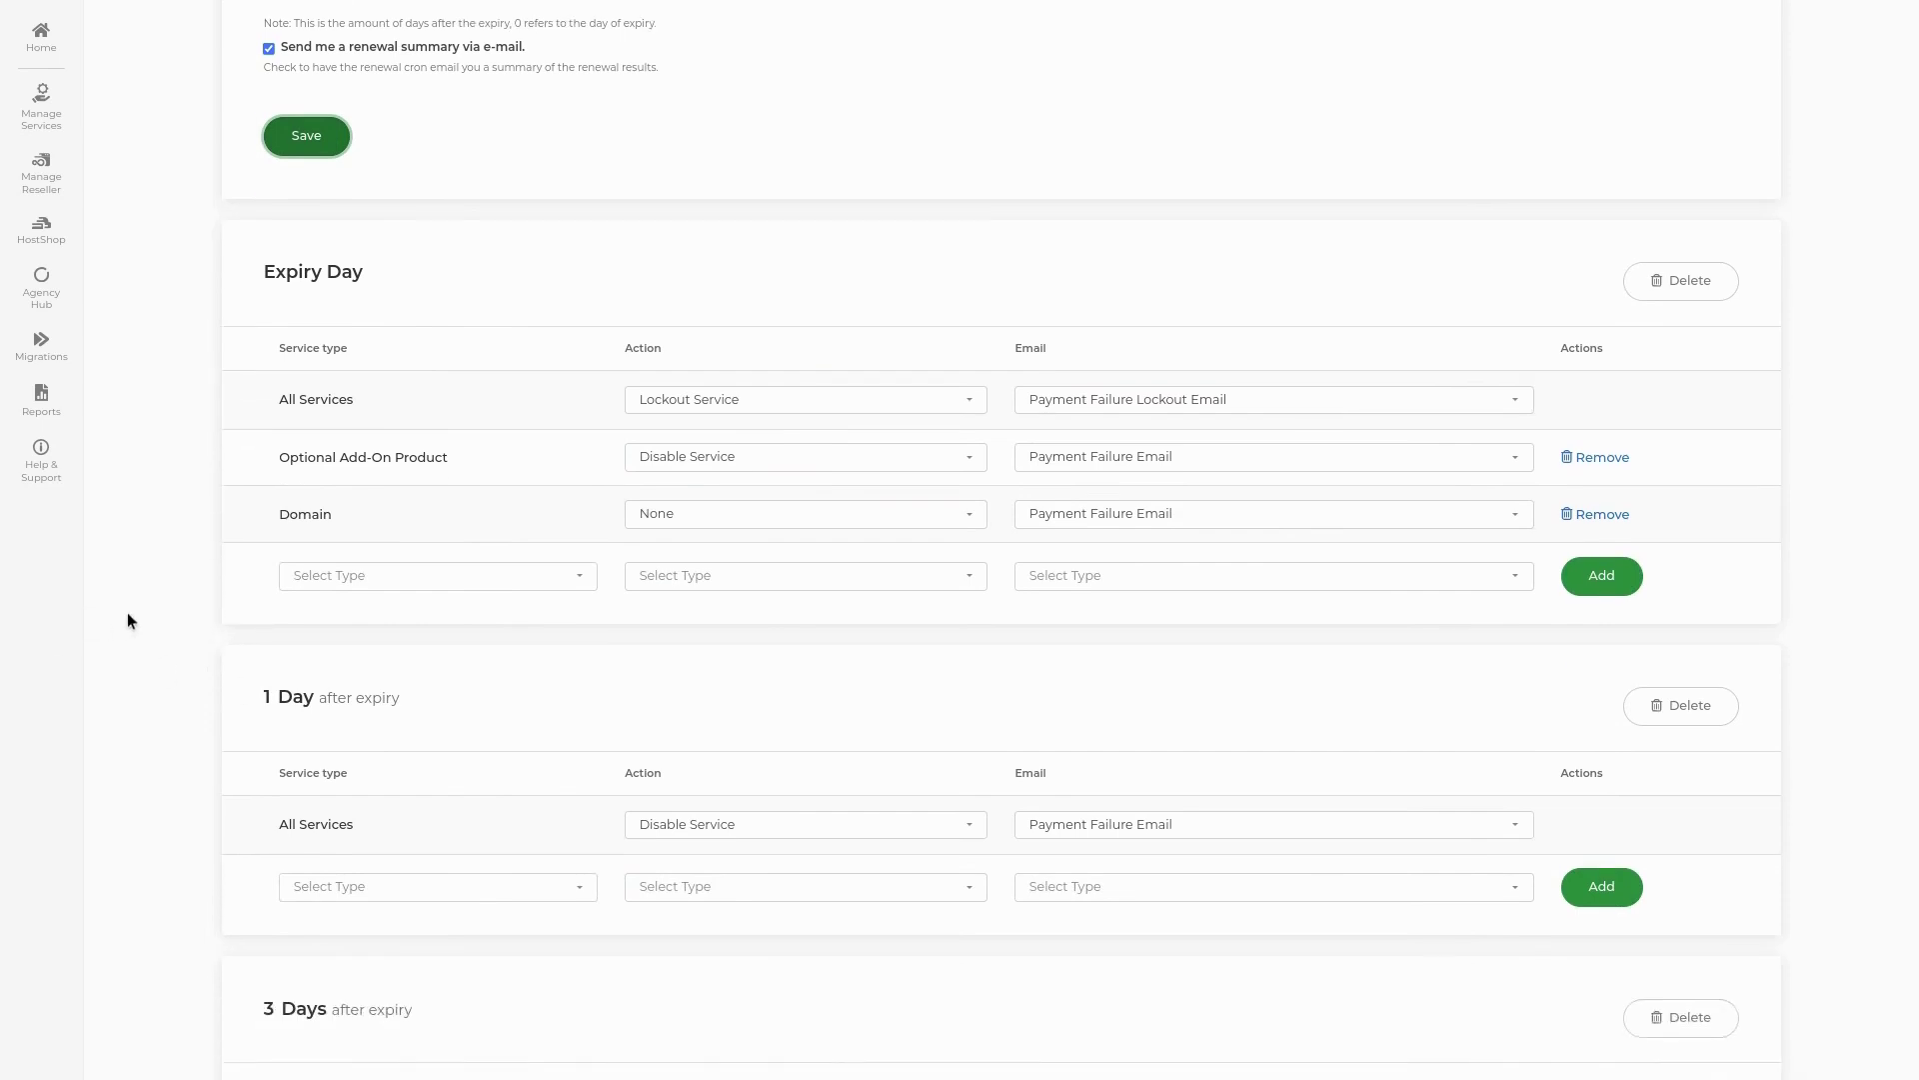
scroll(128, 612, "down", 1)
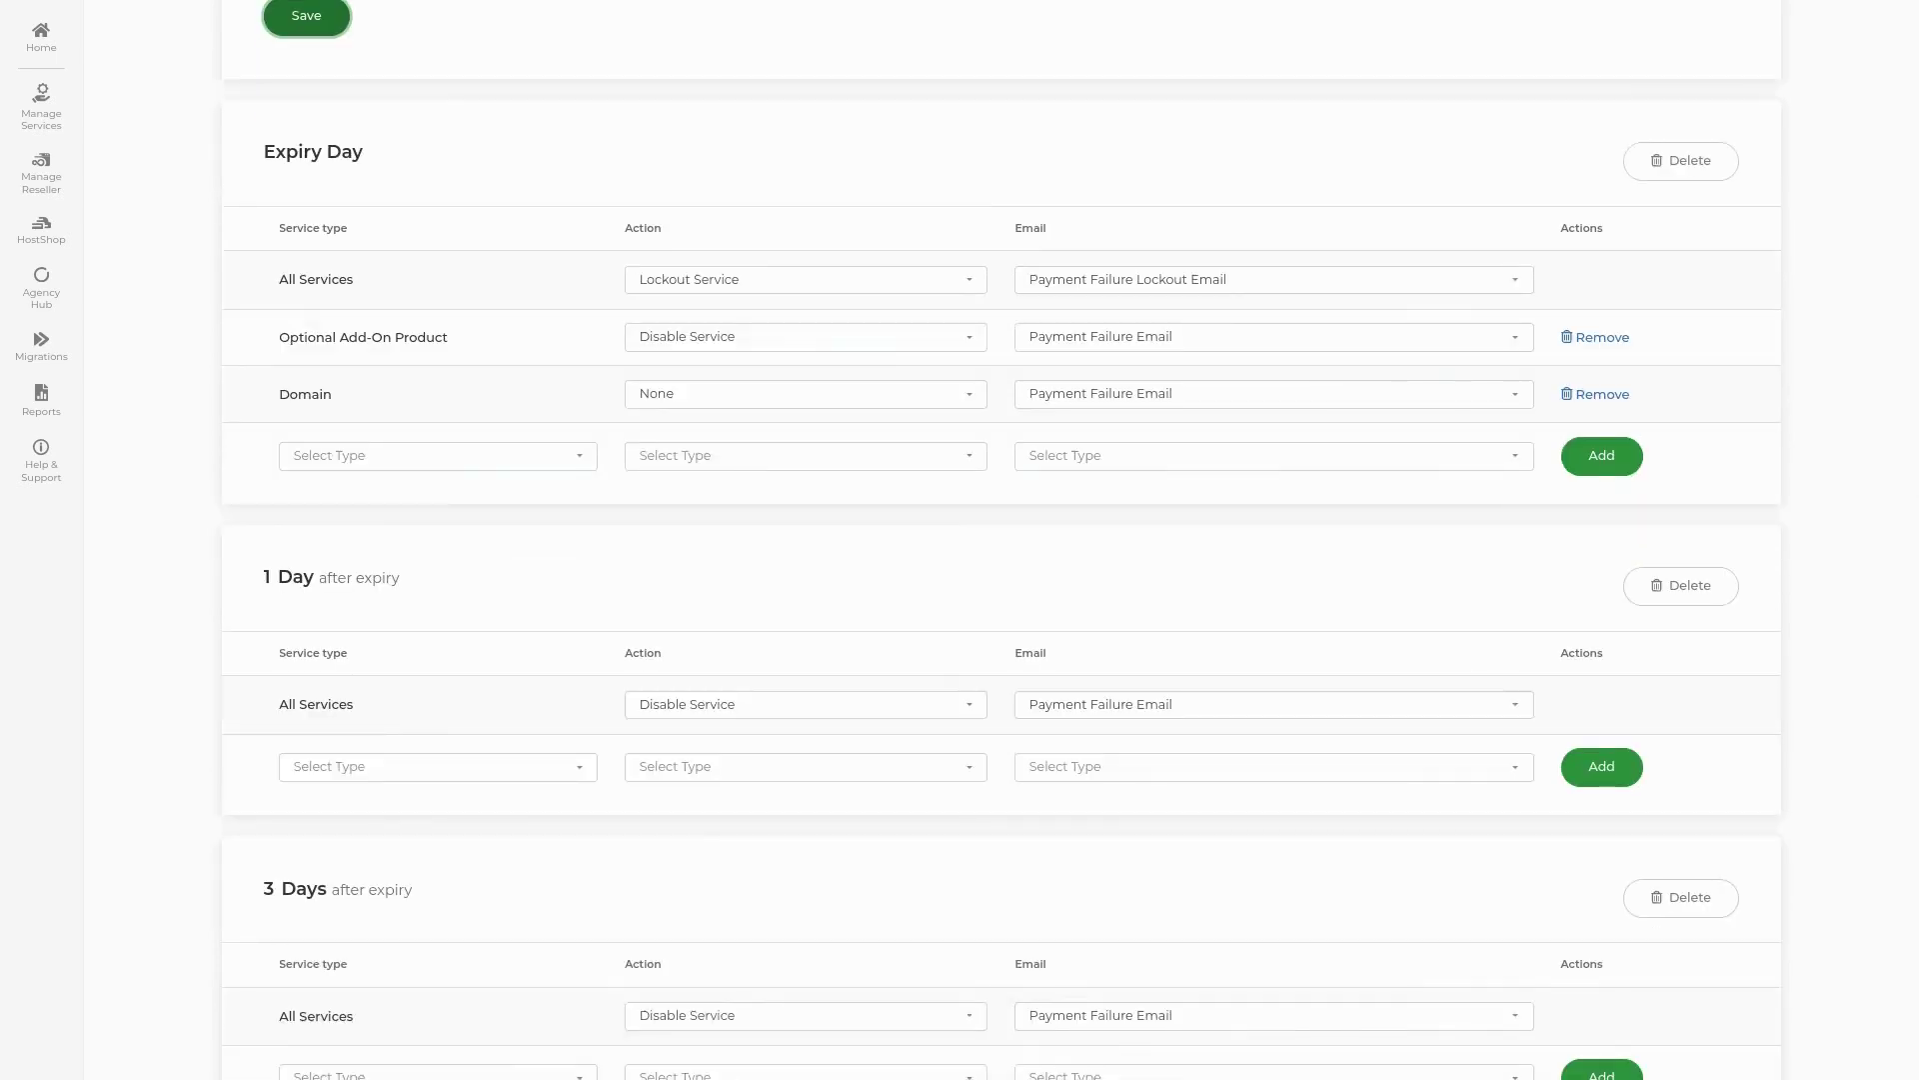
scroll(128, 611, "down", 2)
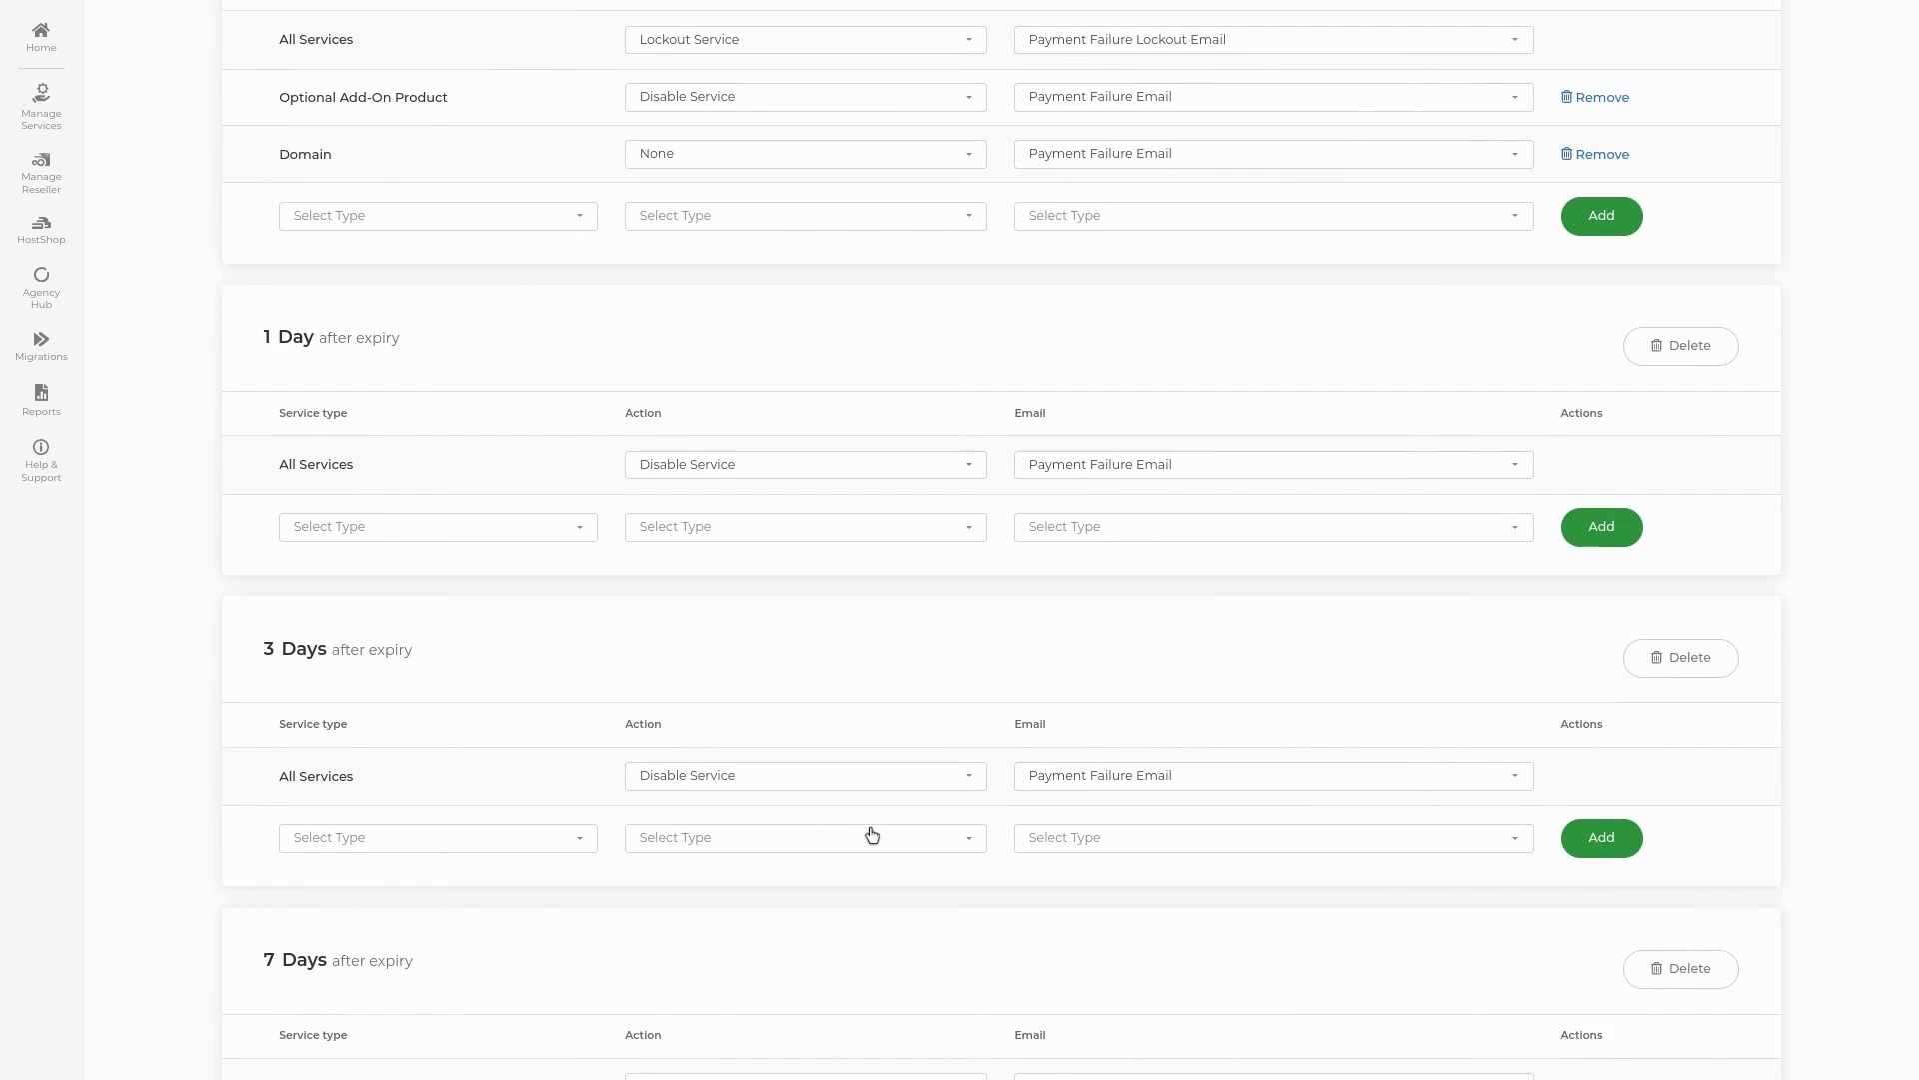
scroll(872, 835, "down", 2)
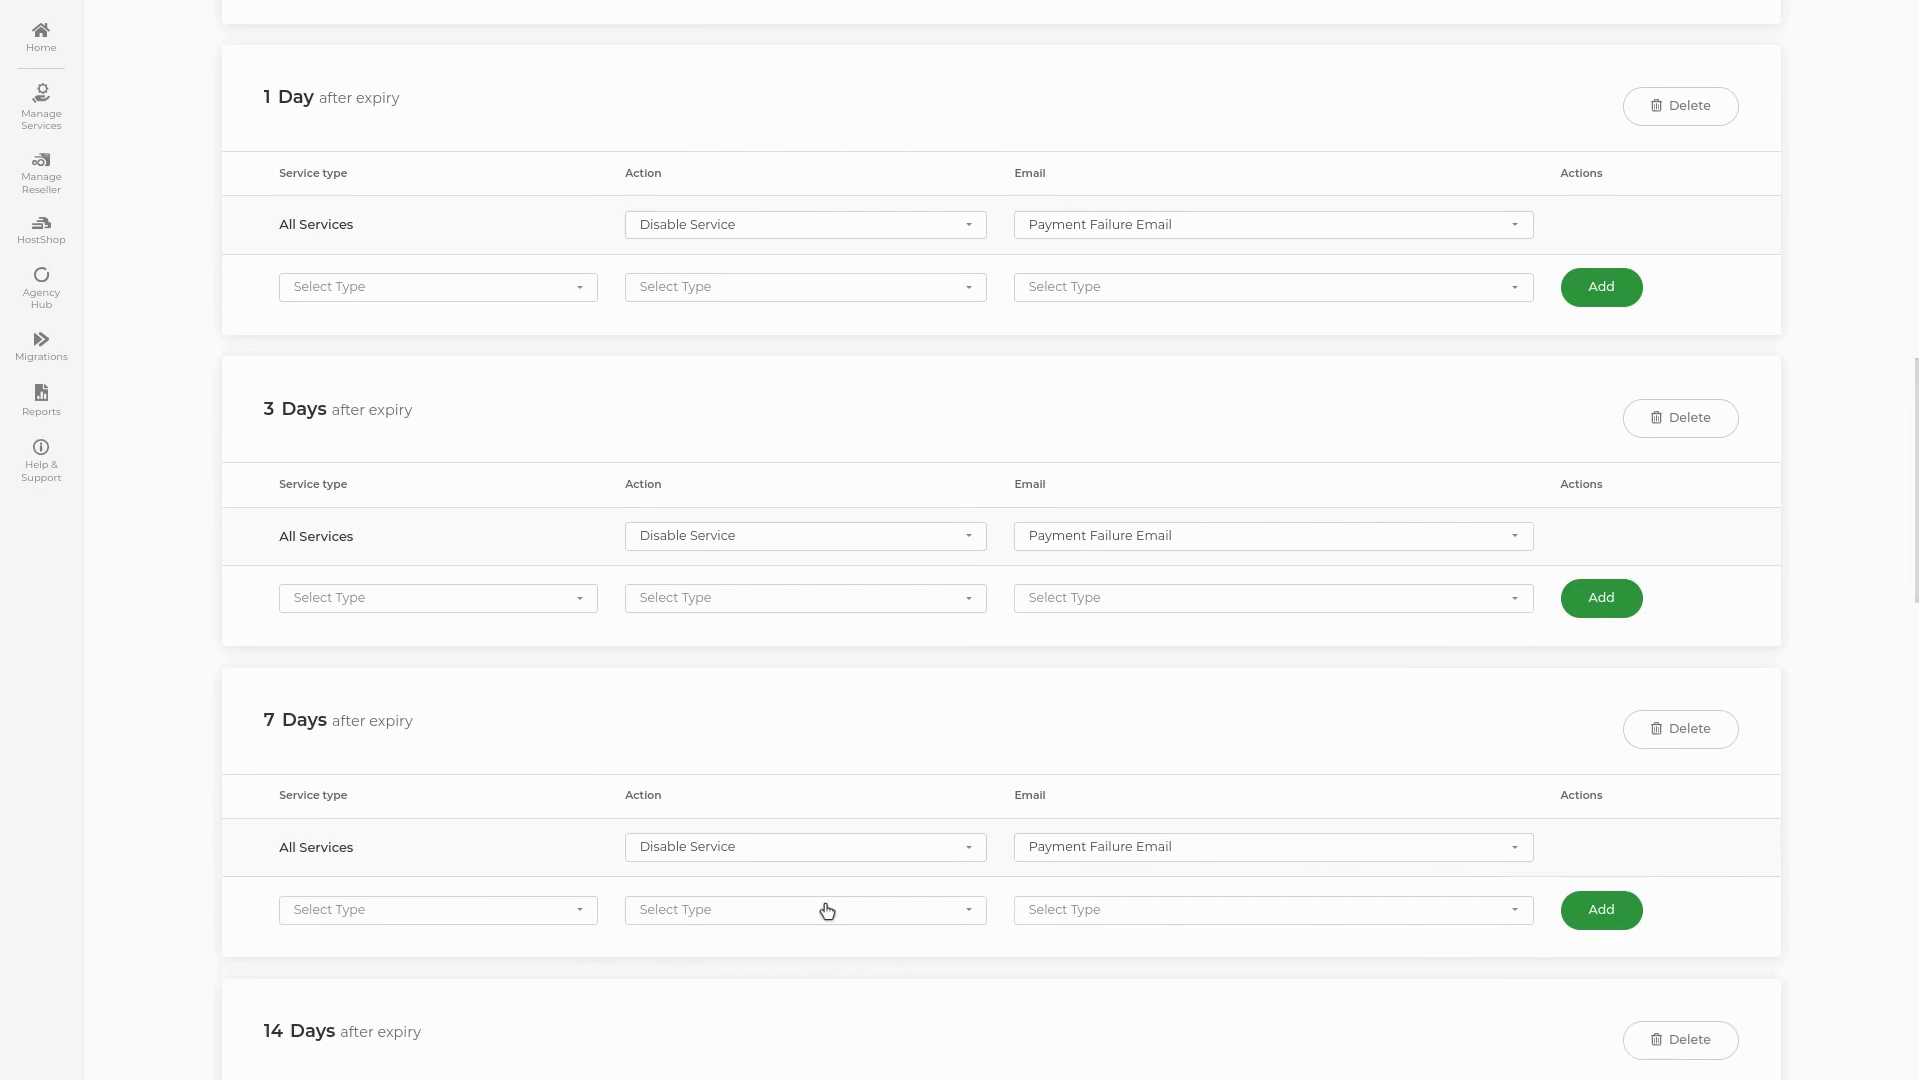
Add a 7 Days rule: Lockout Service for Domain services, sending the Payment Failure Email
left_click(827, 911)
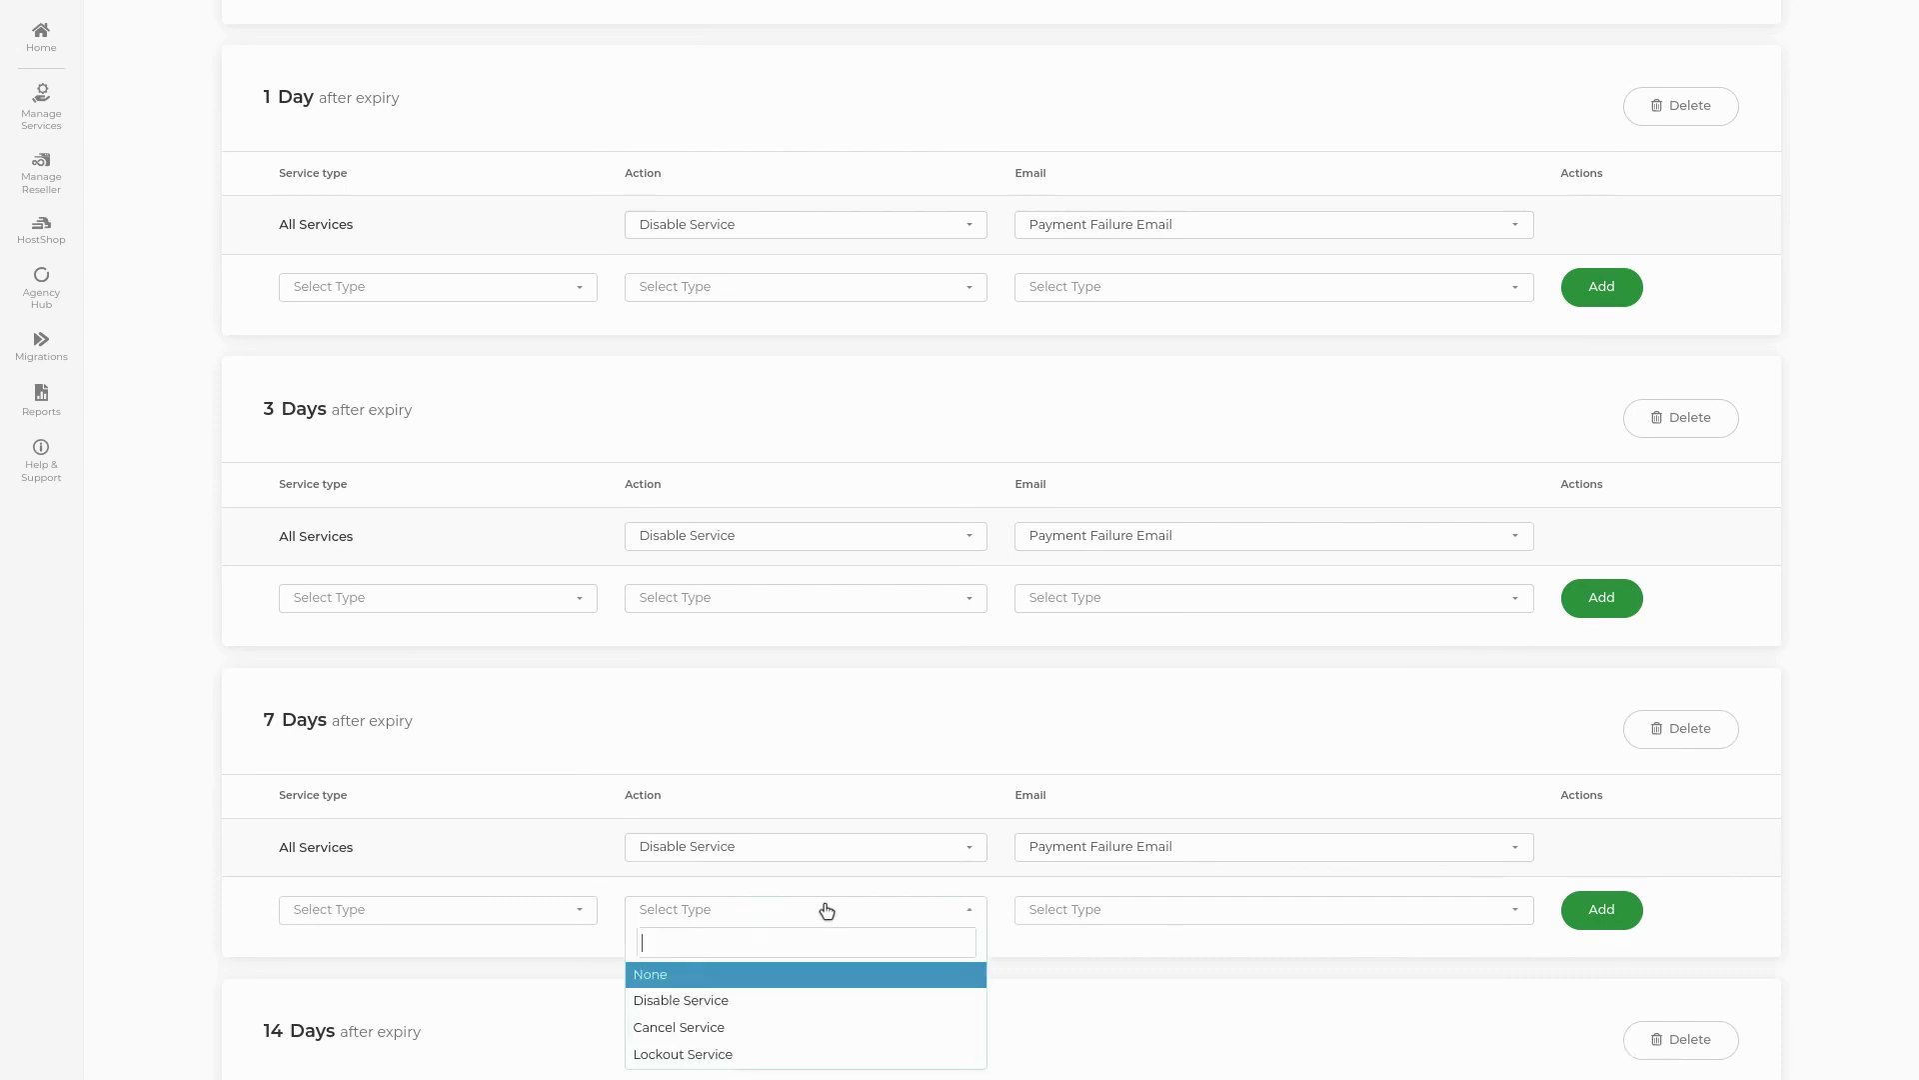
left_click(775, 1055)
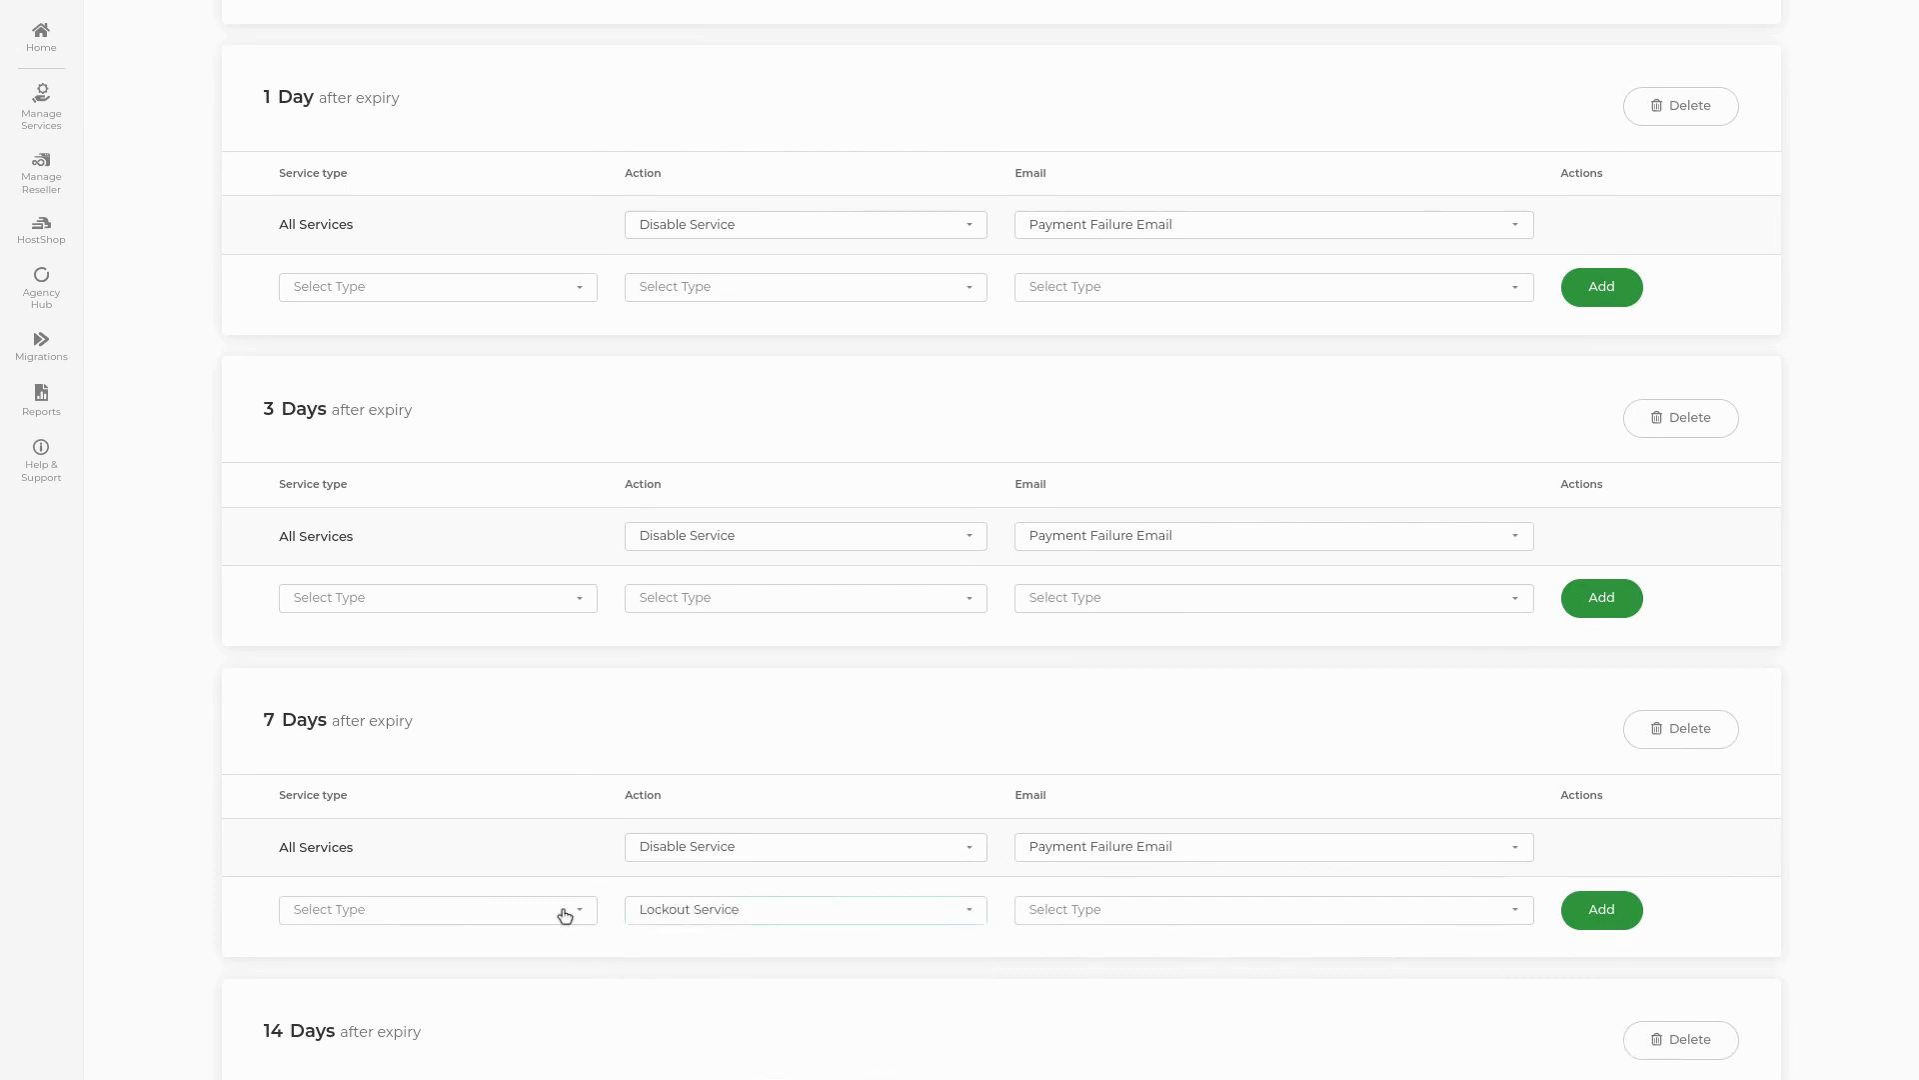
left_click(549, 904)
left_click(461, 872)
left_click(1090, 912)
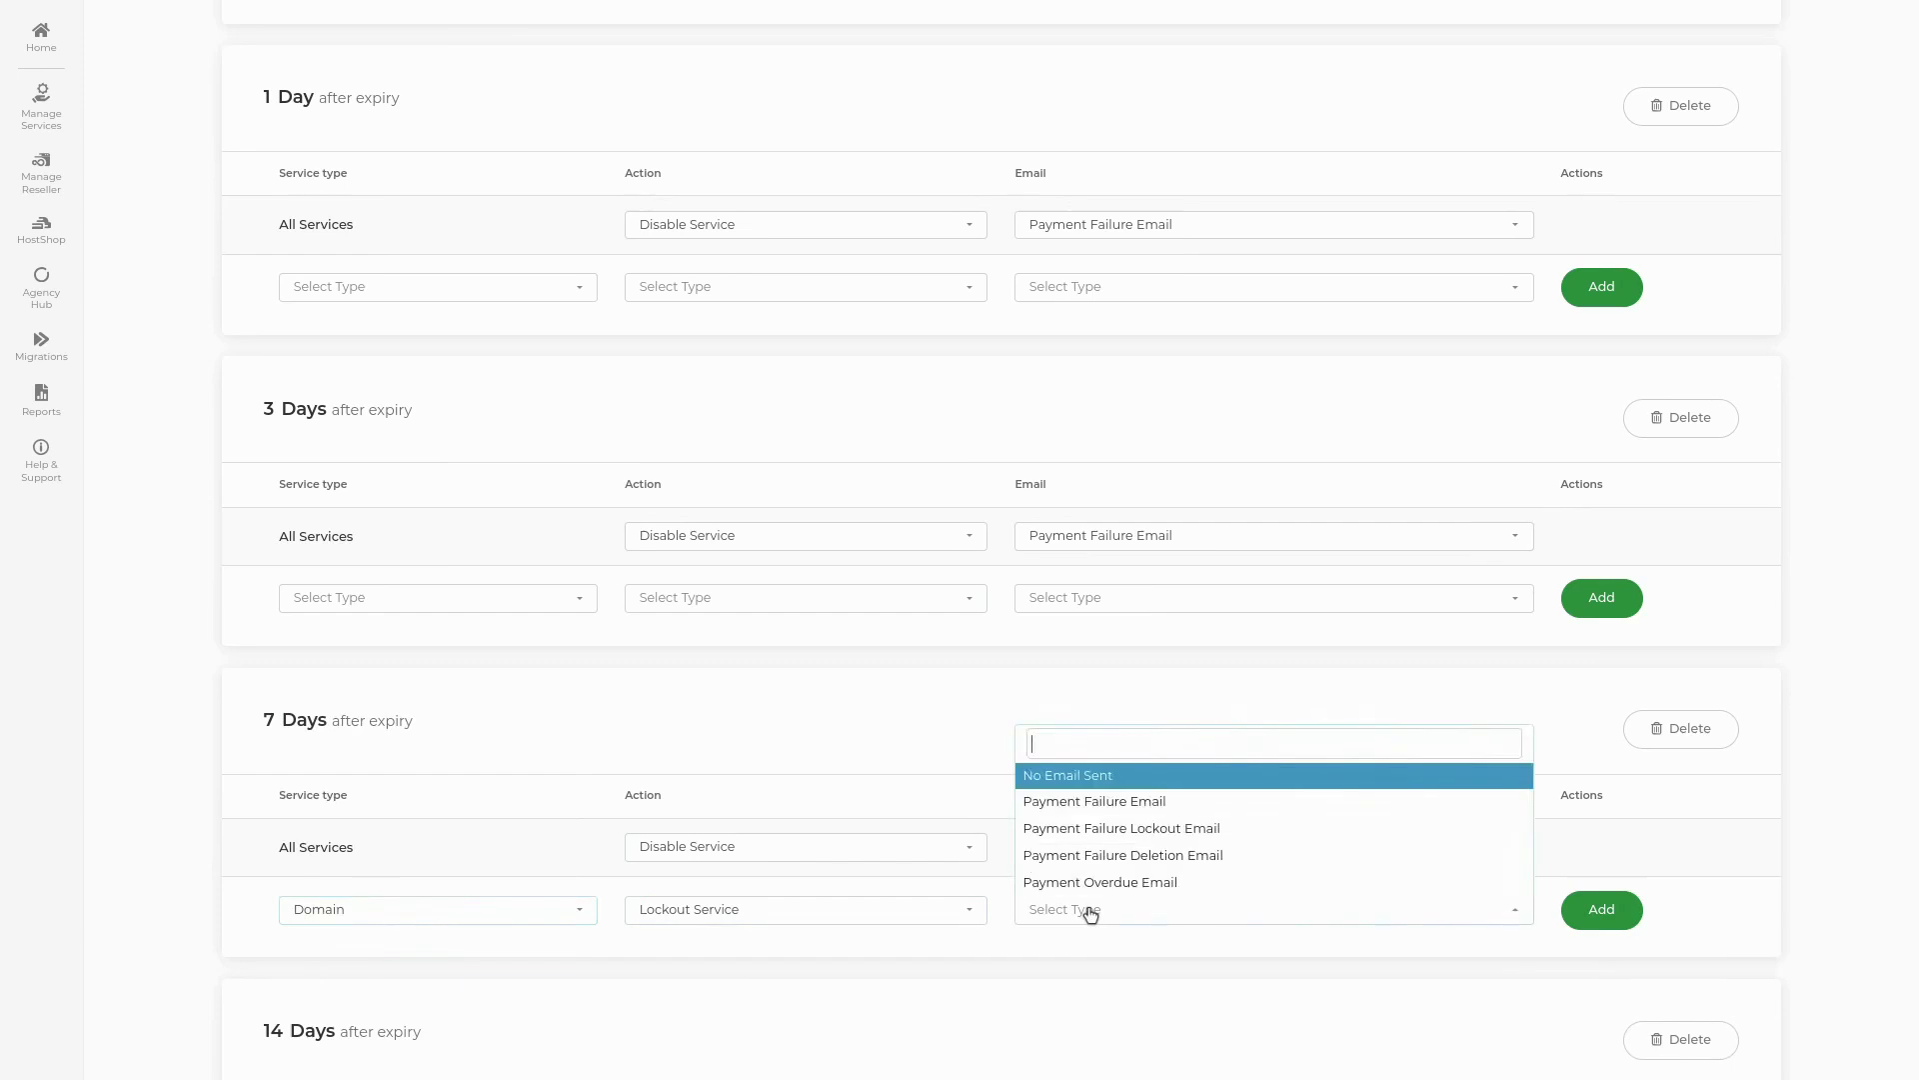
left_click(1095, 818)
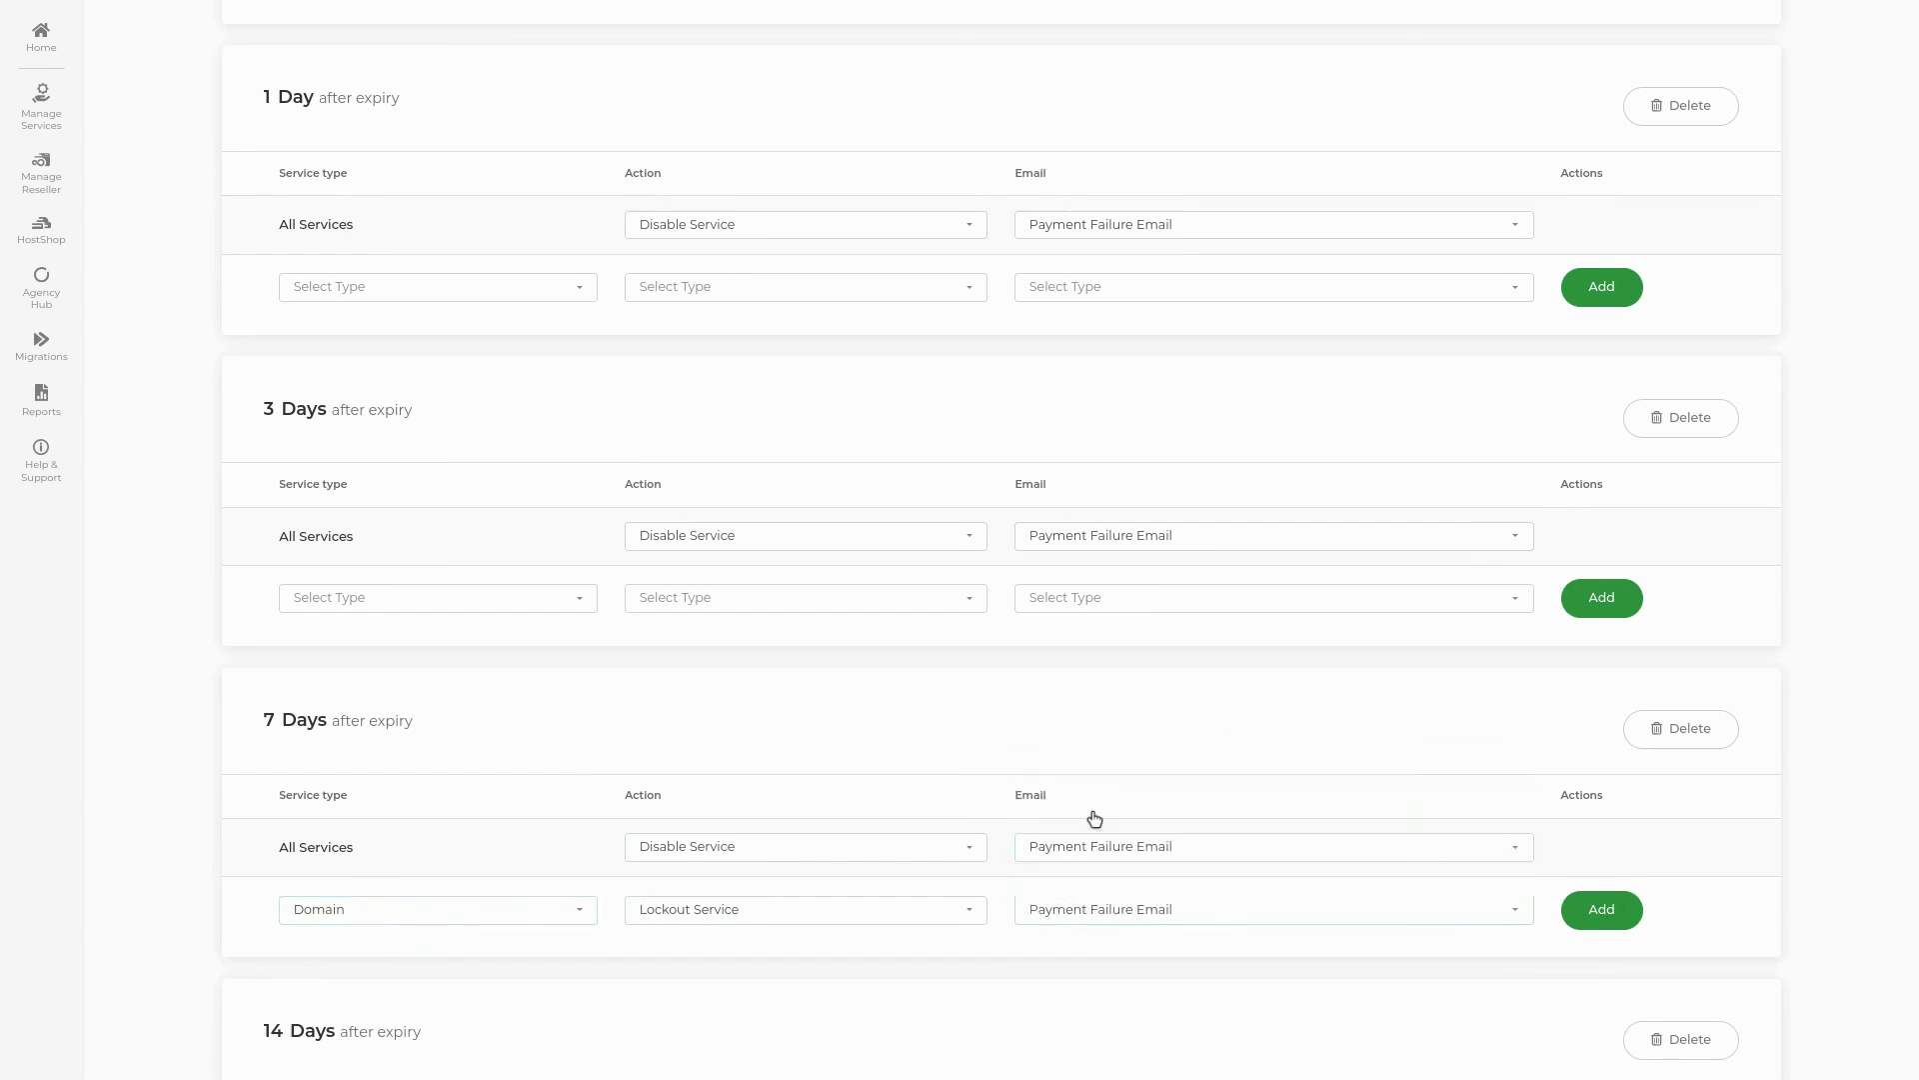
left_click(1589, 910)
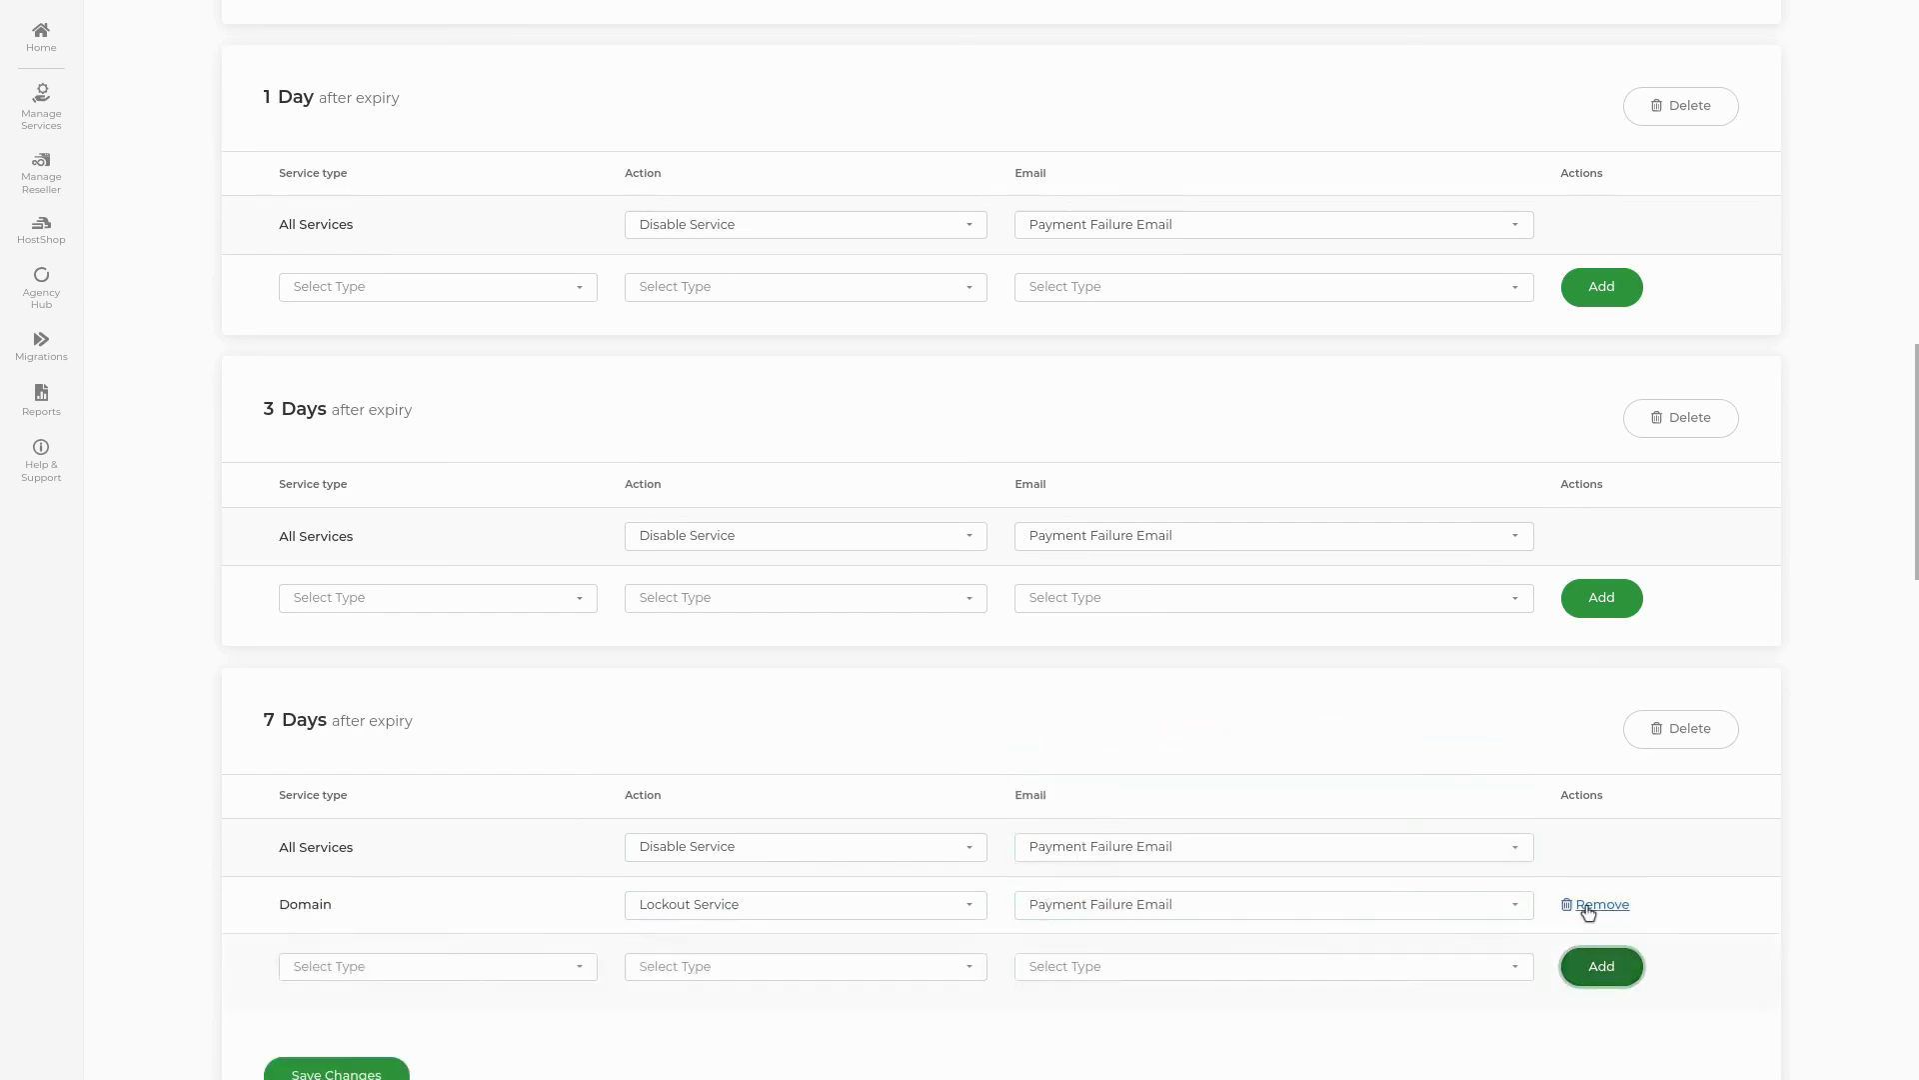